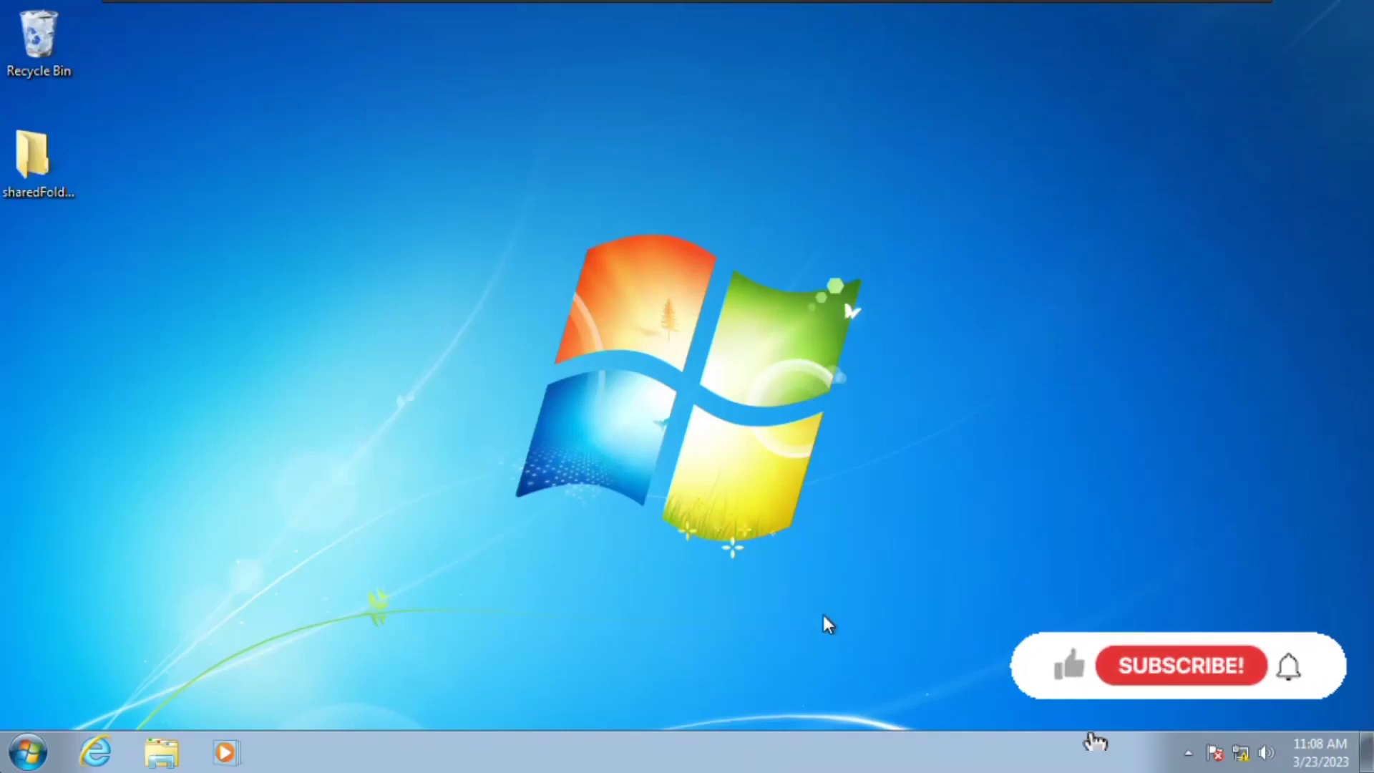
# Launch Command Prompt as administrator from a Start search for cmd, approving the UAC prompt.
pyautogui.click(29, 755)
pyautogui.click(68, 693)
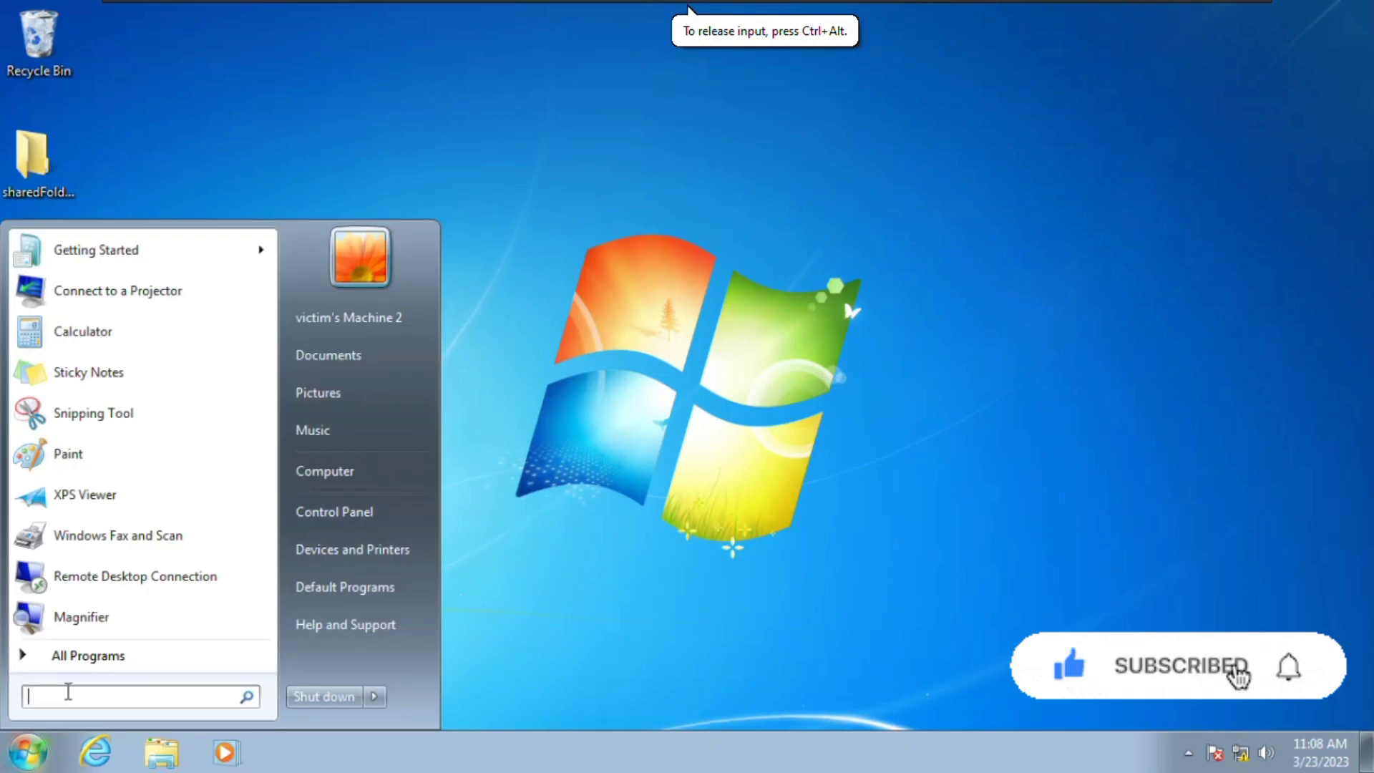
pyautogui.write('cmd')
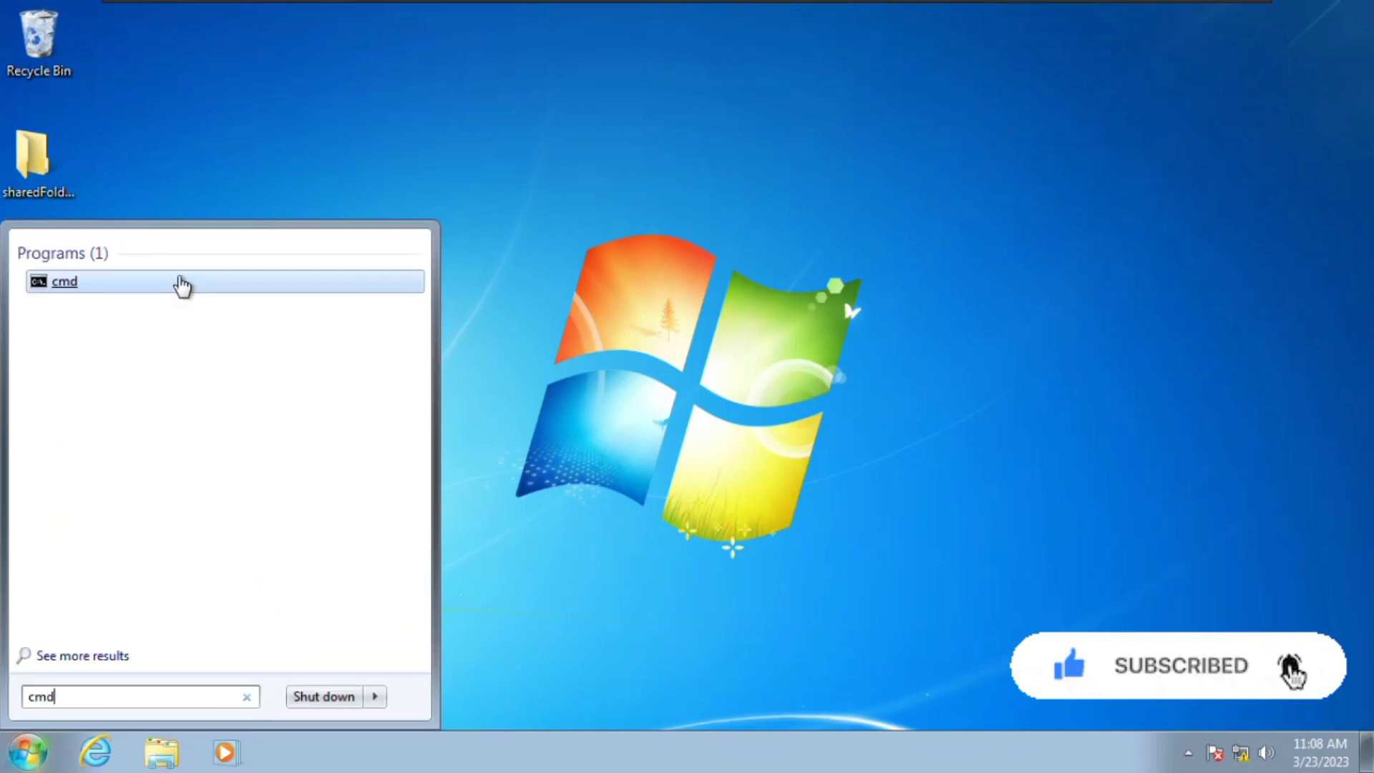
pyautogui.rightClick(147, 285)
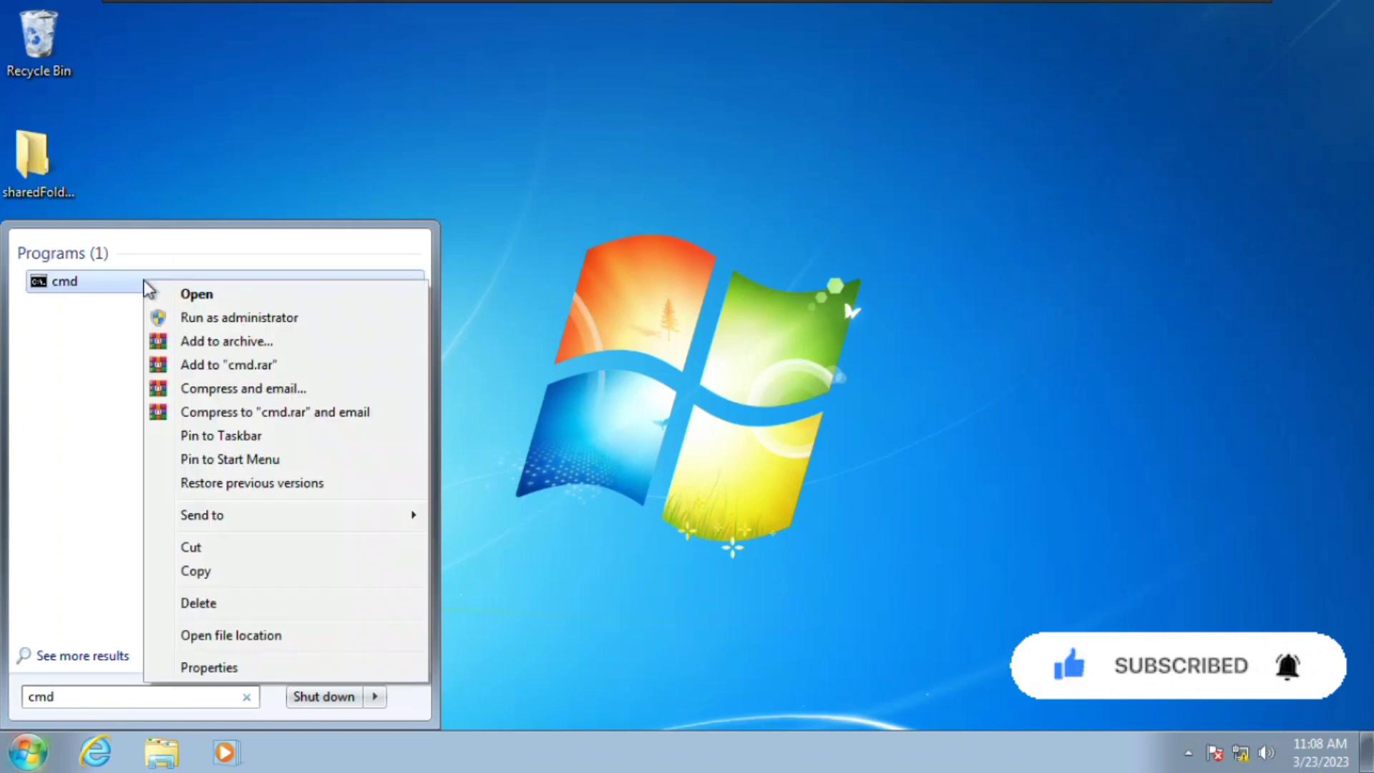
pyautogui.click(166, 317)
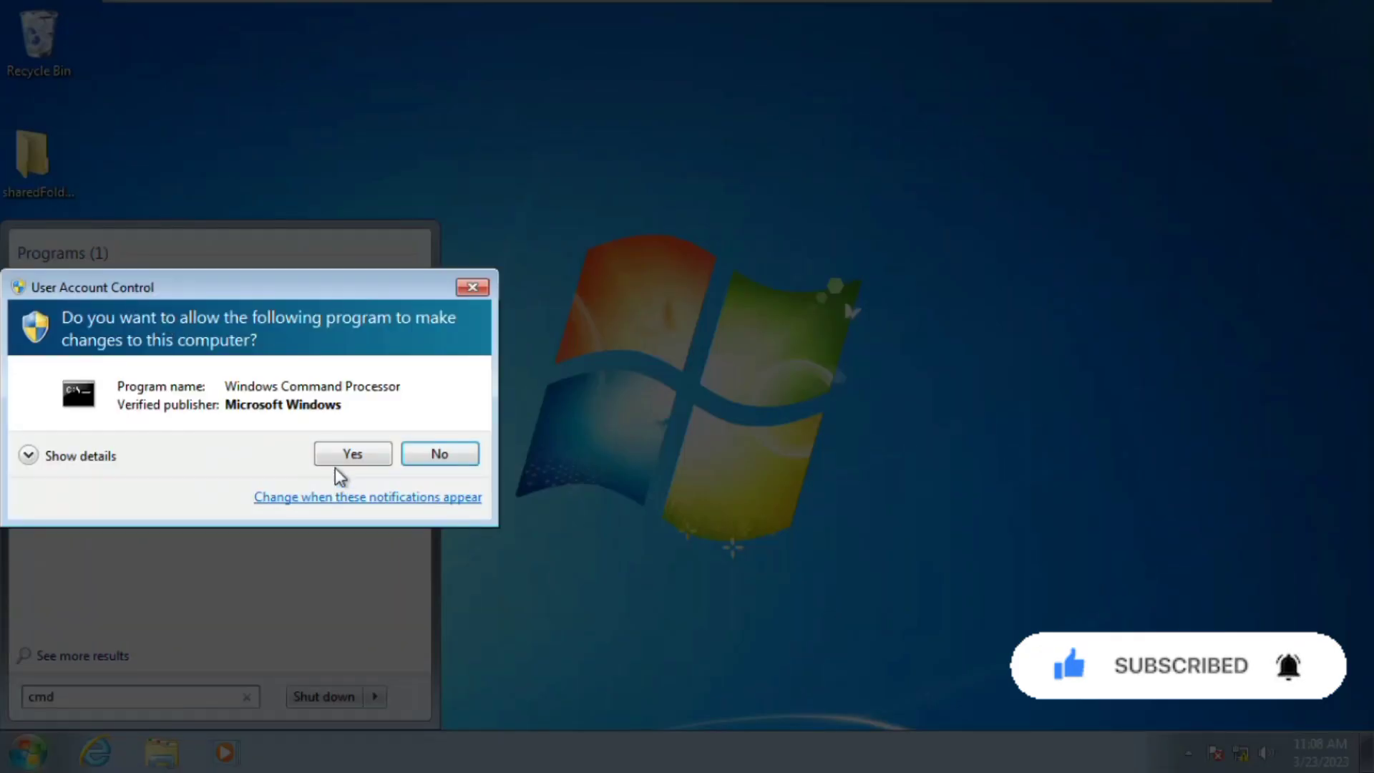
pyautogui.click(334, 461)
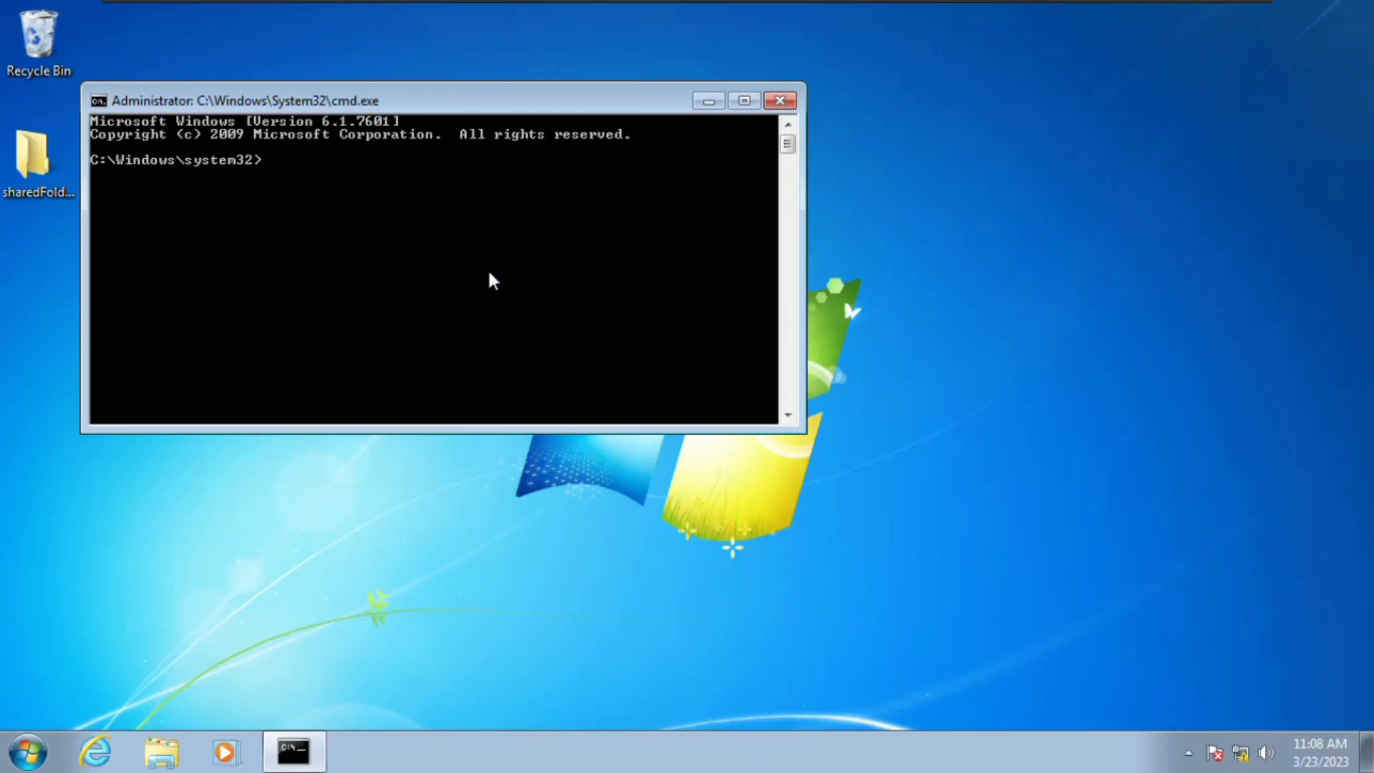
# Run ipconfig /all and find the Local Area Connection details: 192.168.135.131, gateway 192.168.135.2.
pyautogui.write('ipconfig /all')
pyautogui.press('Return')
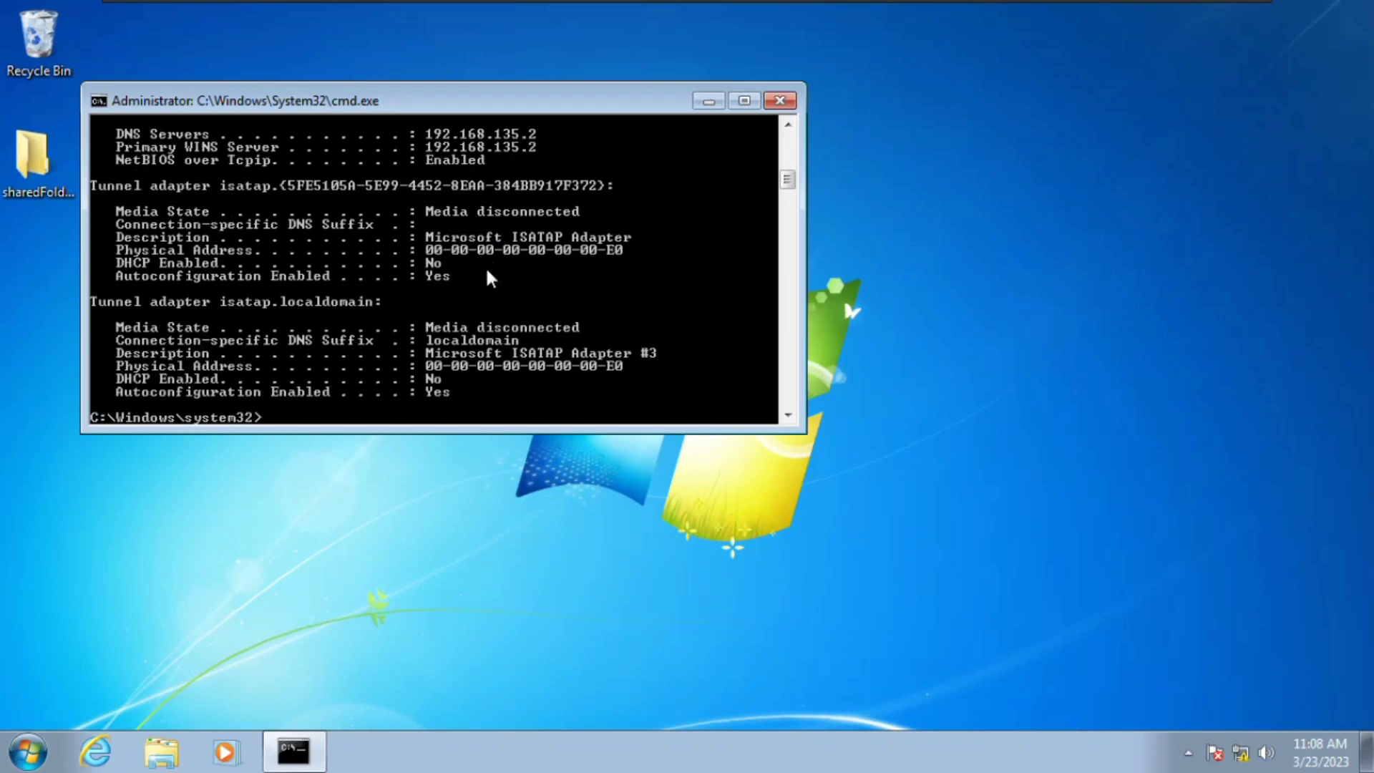
pyautogui.scroll(10, 488, 272)
pyautogui.scroll(-3, 488, 278)
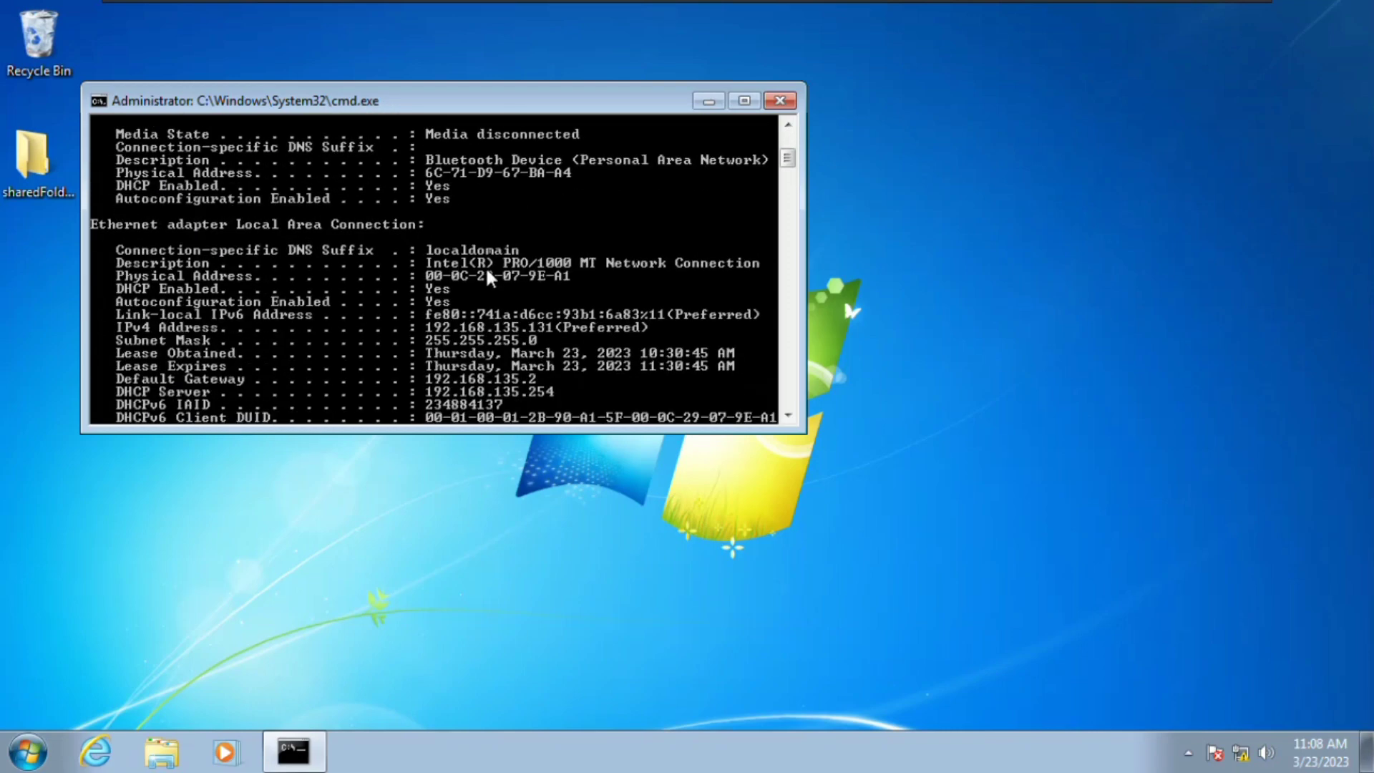
pyautogui.scroll(-1, 489, 278)
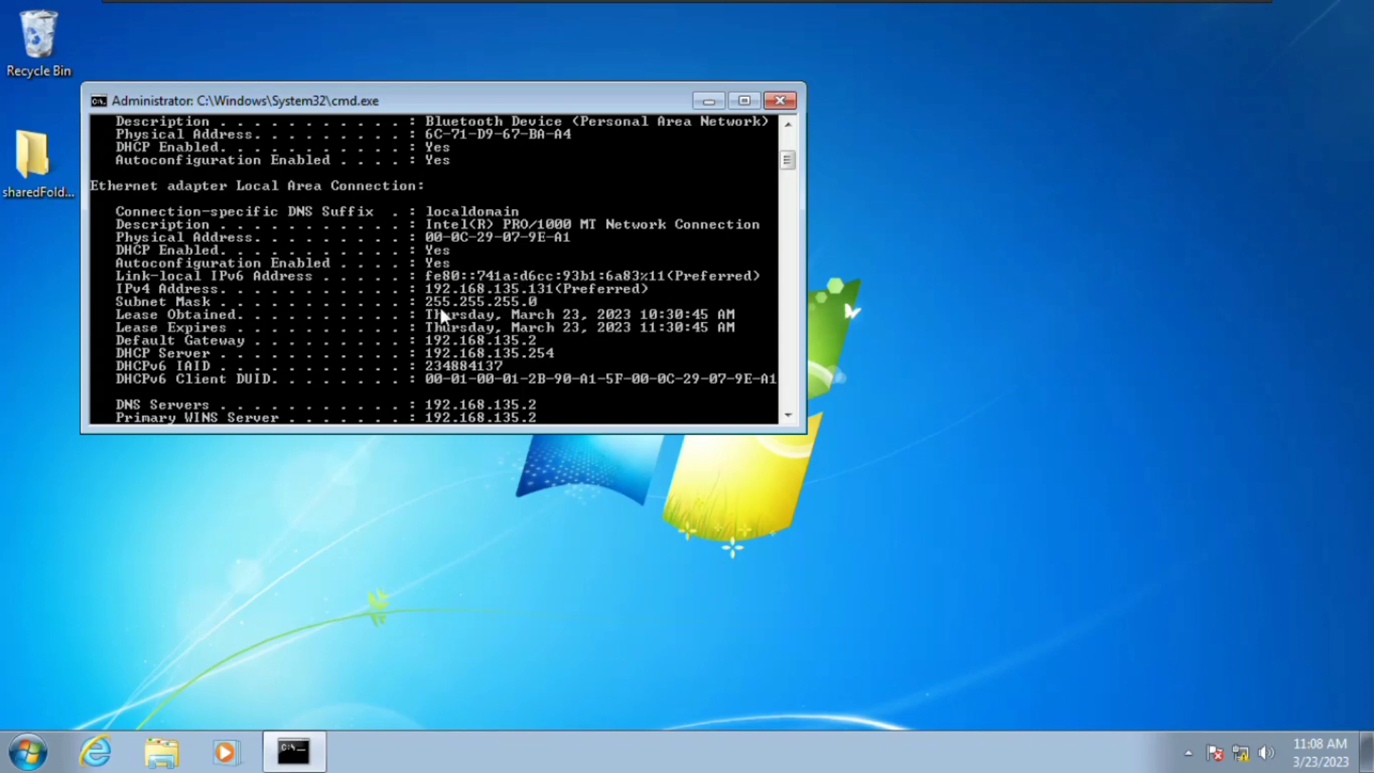
pyautogui.click(1122, 549)
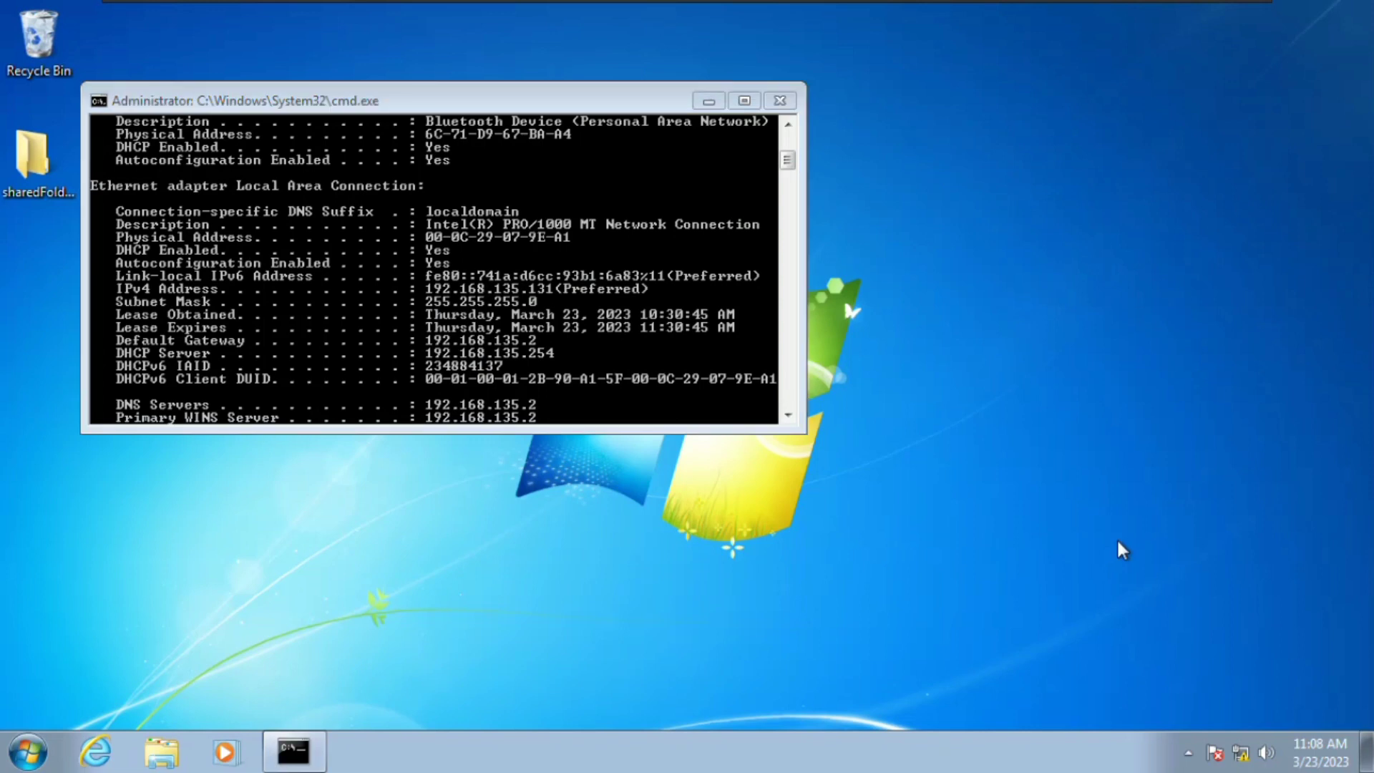
pyautogui.rightClick(1240, 753)
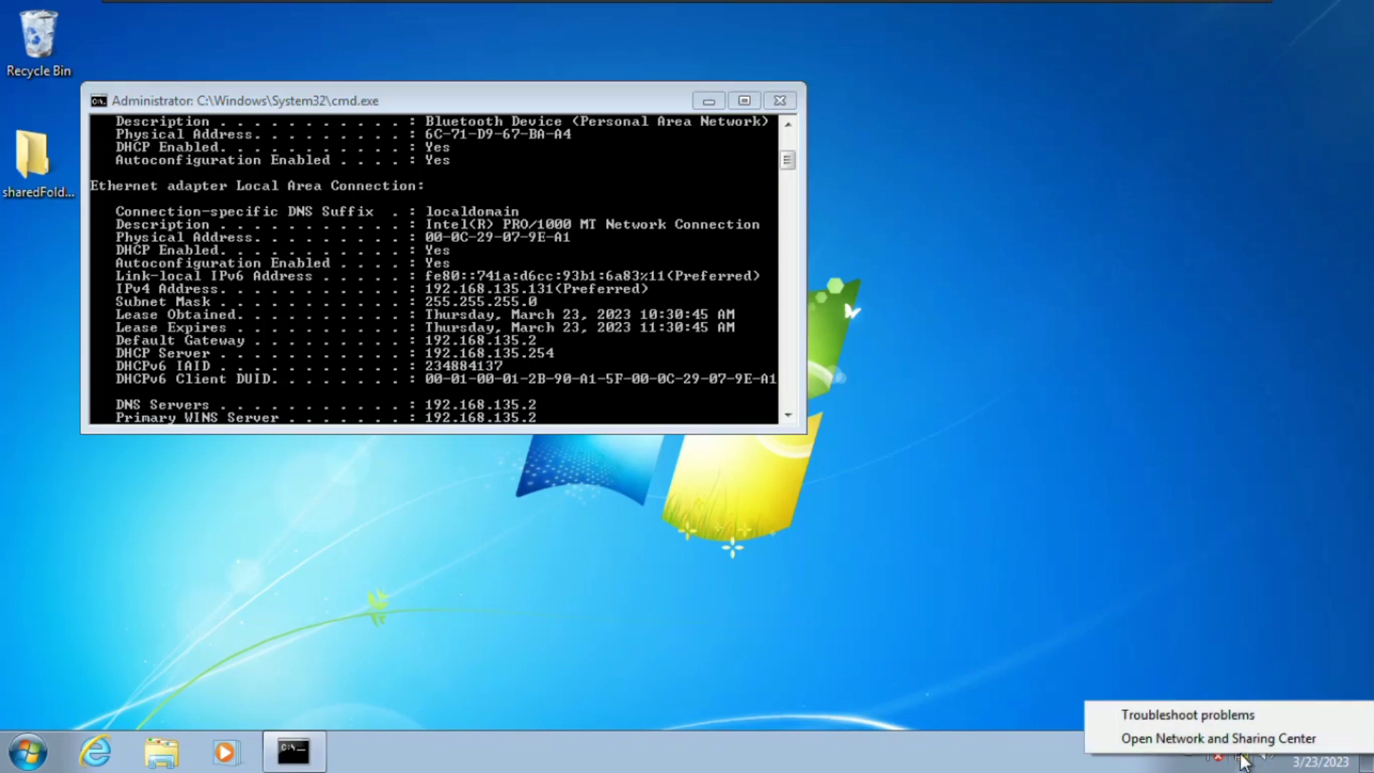
pyautogui.click(1236, 740)
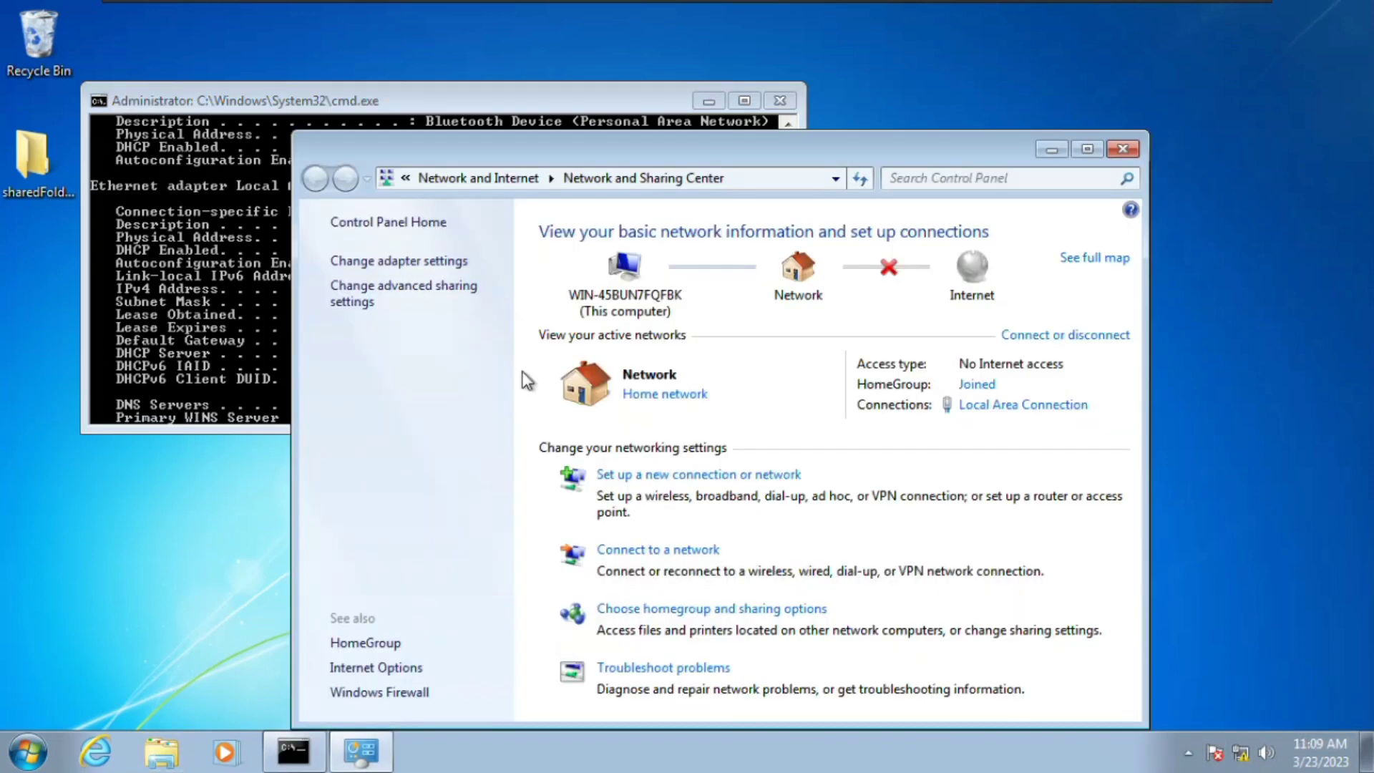
pyautogui.click(392, 262)
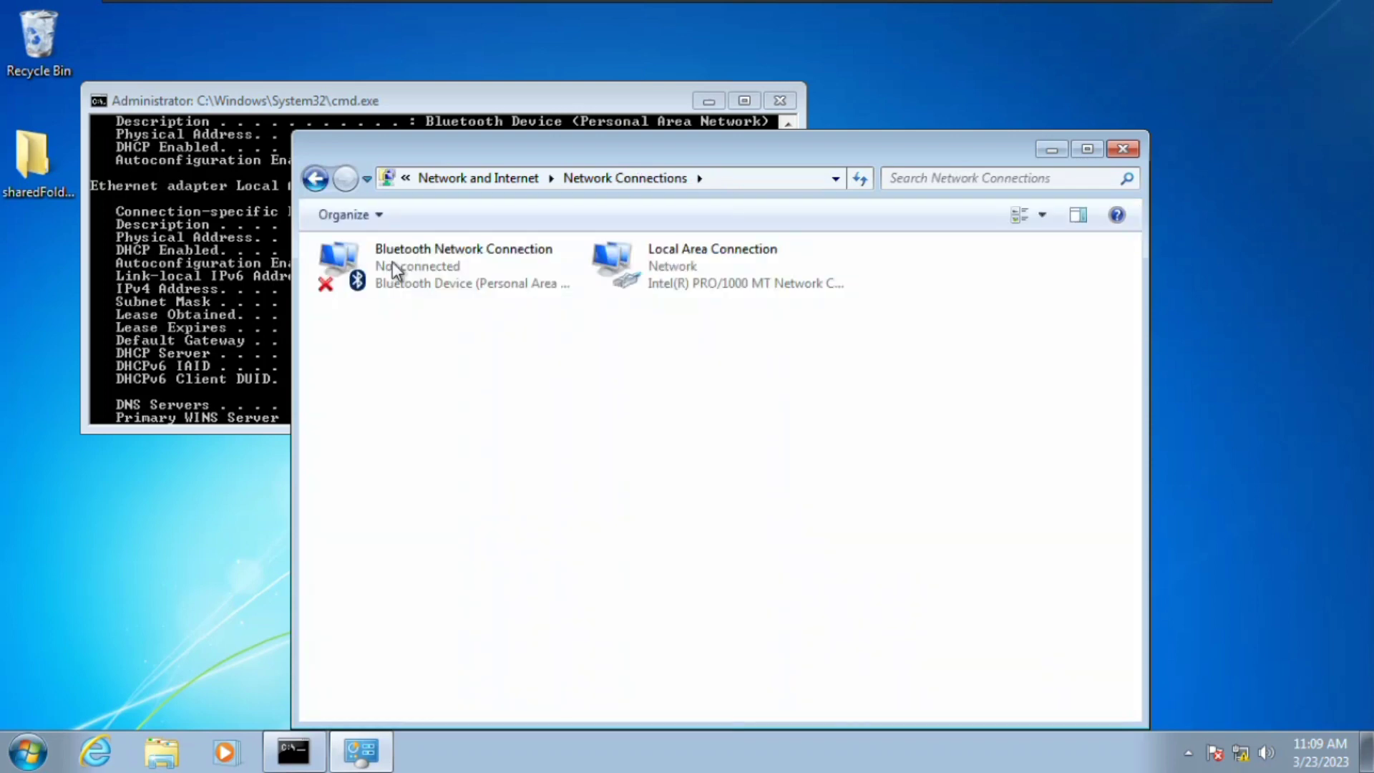
pyautogui.doubleClick(669, 263)
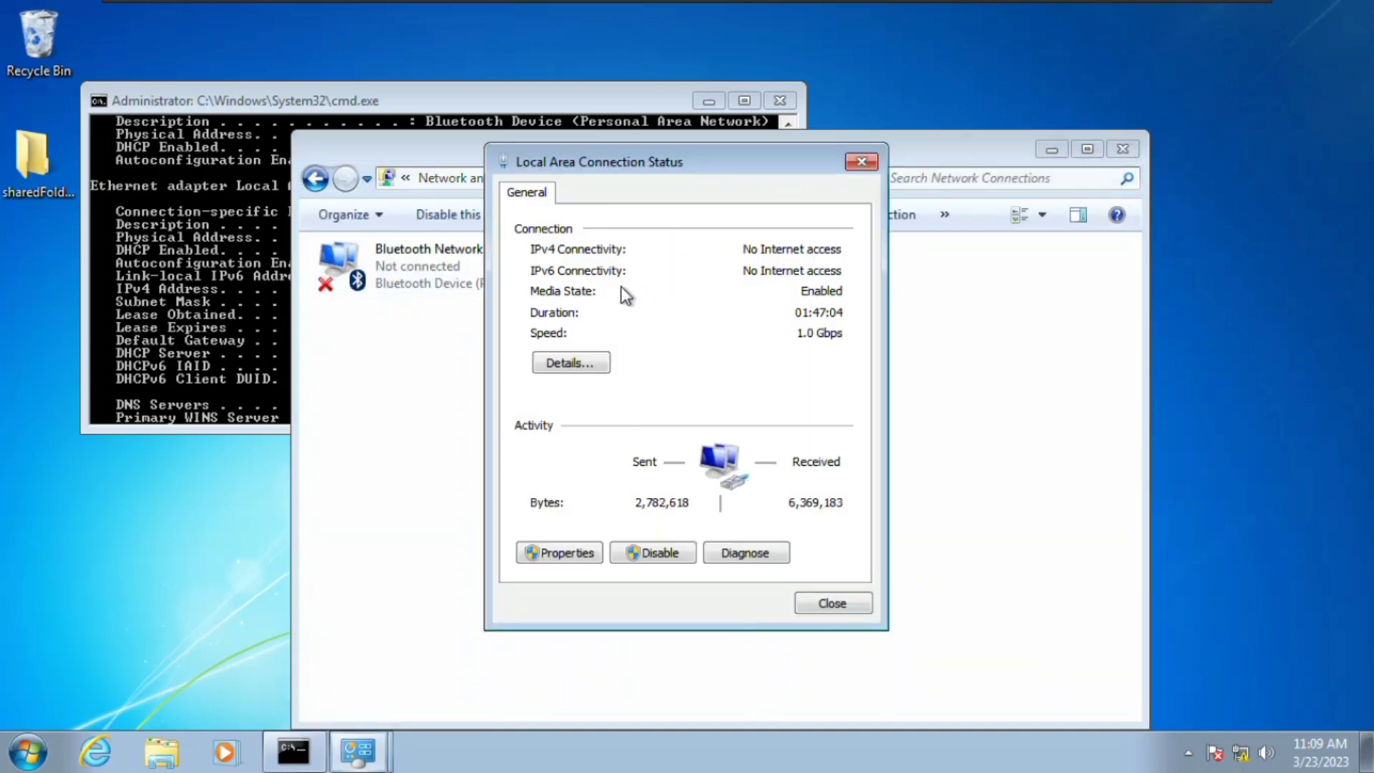
pyautogui.click(570, 364)
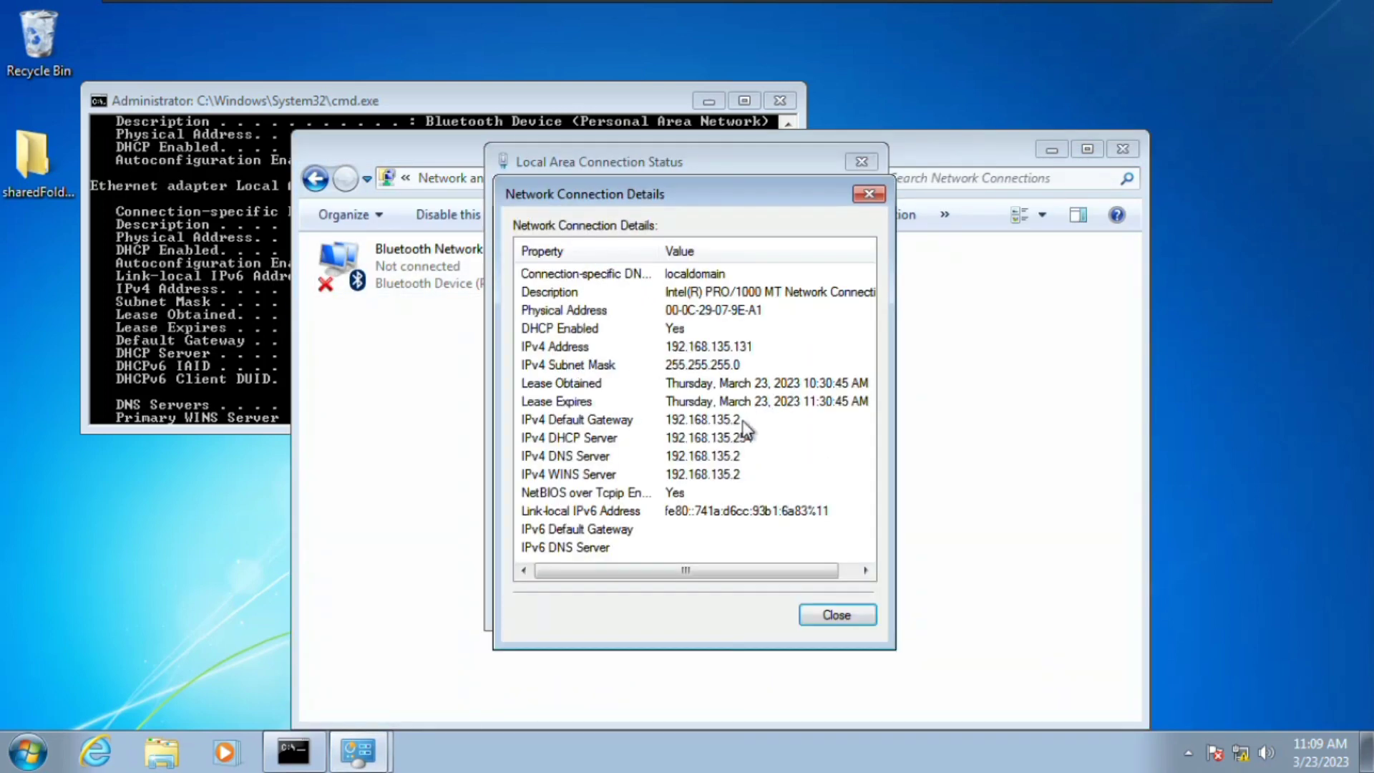
pyautogui.click(748, 478)
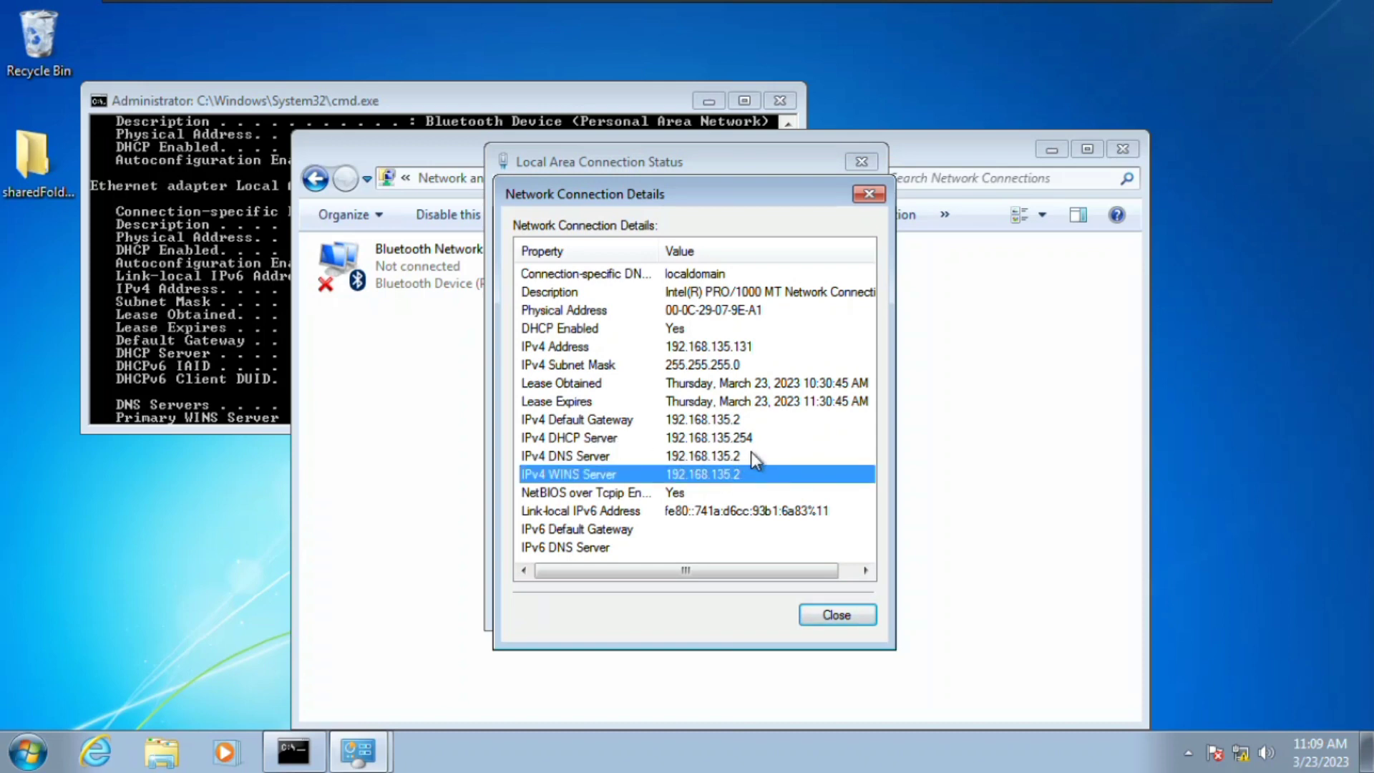
pyautogui.click(673, 422)
pyautogui.click(699, 440)
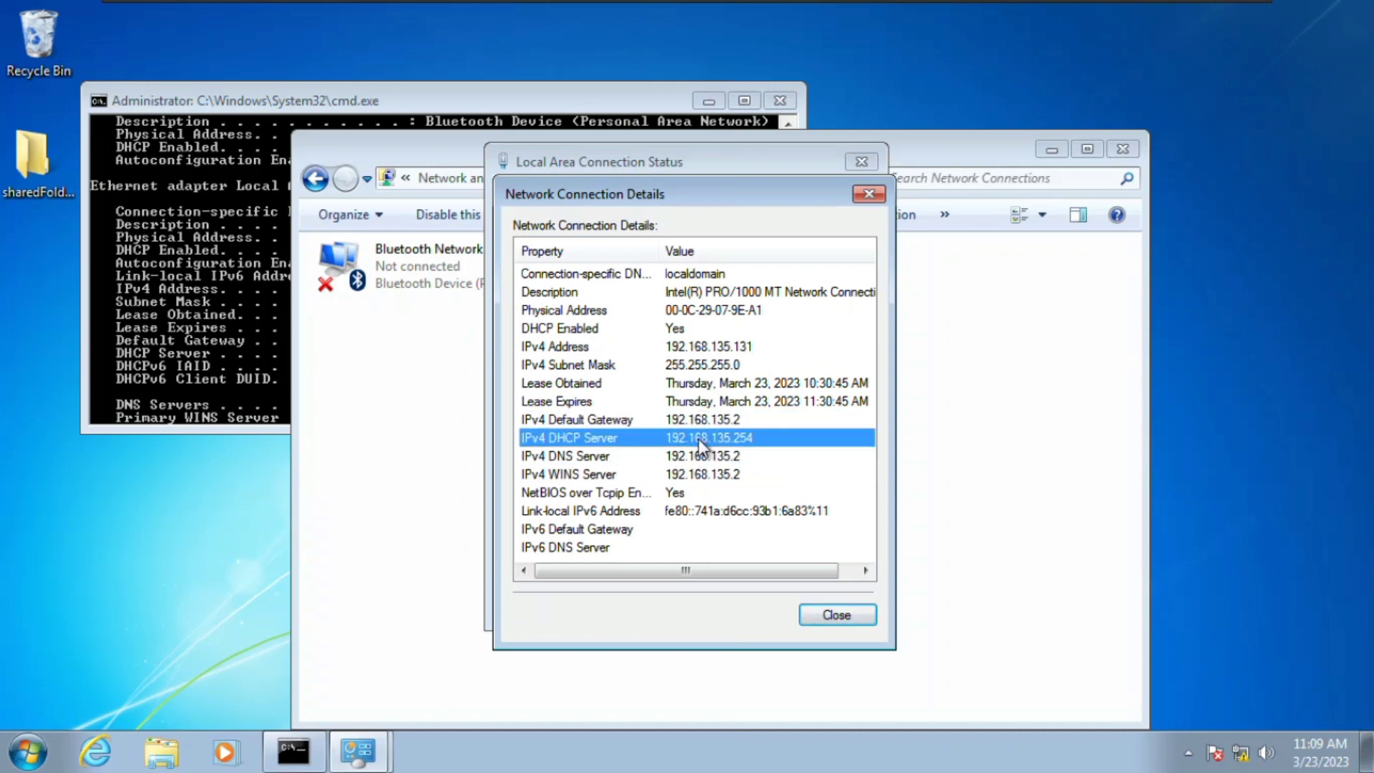
pyautogui.click(706, 460)
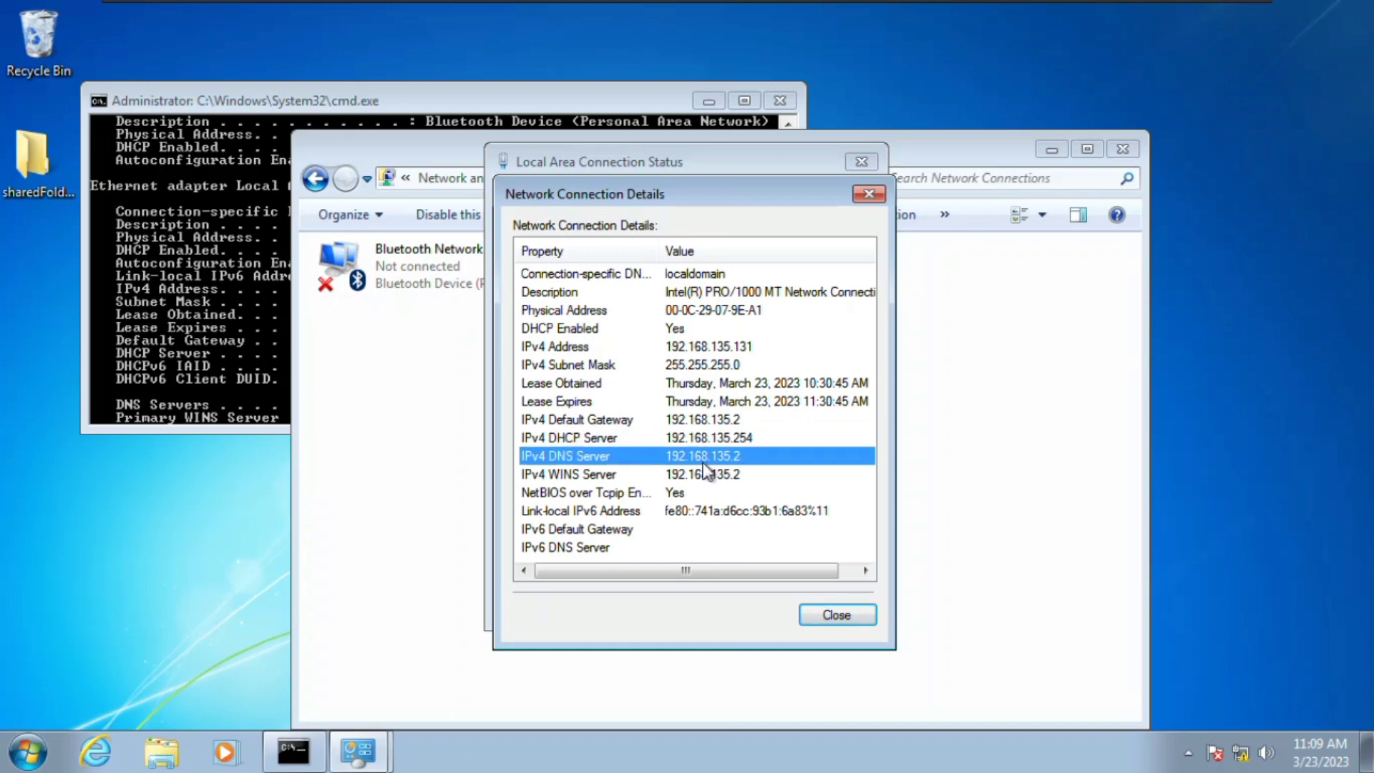
pyautogui.click(714, 344)
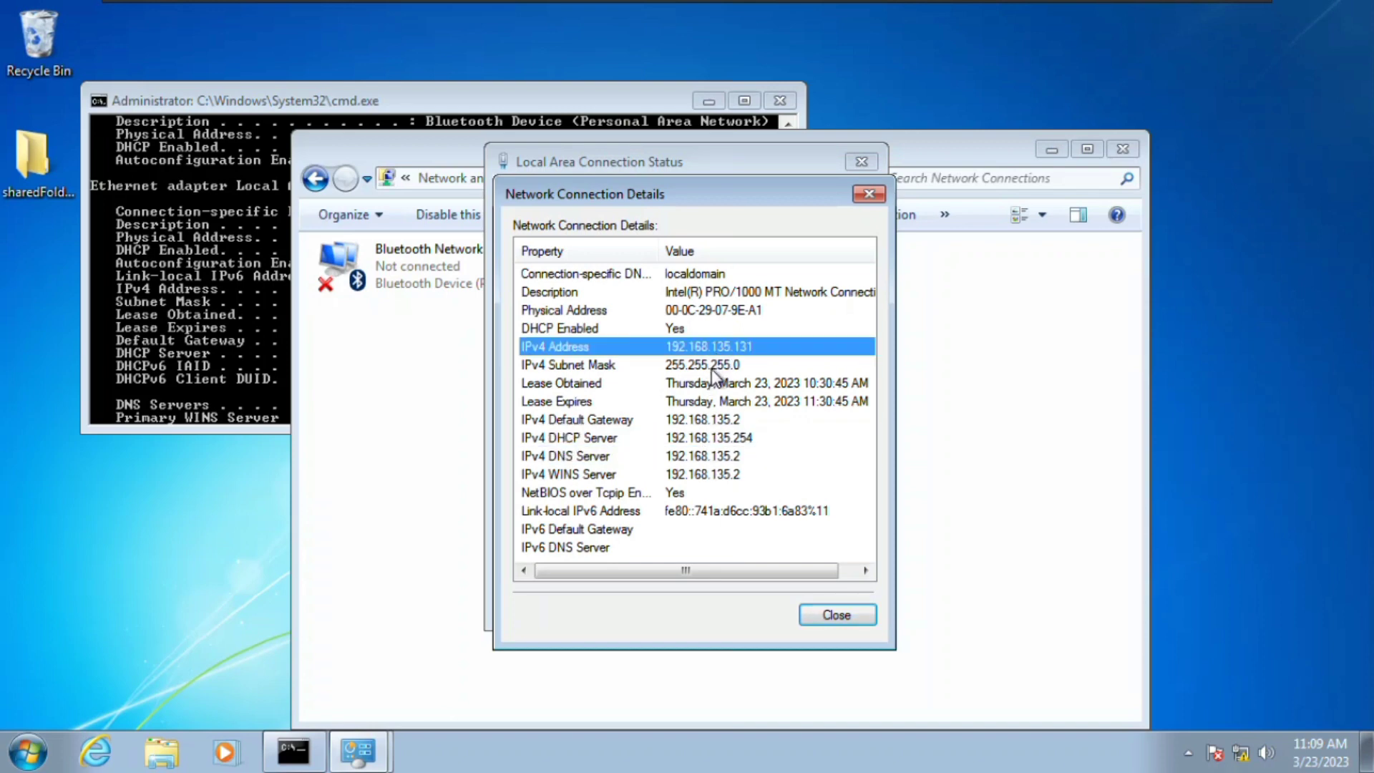
pyautogui.click(712, 367)
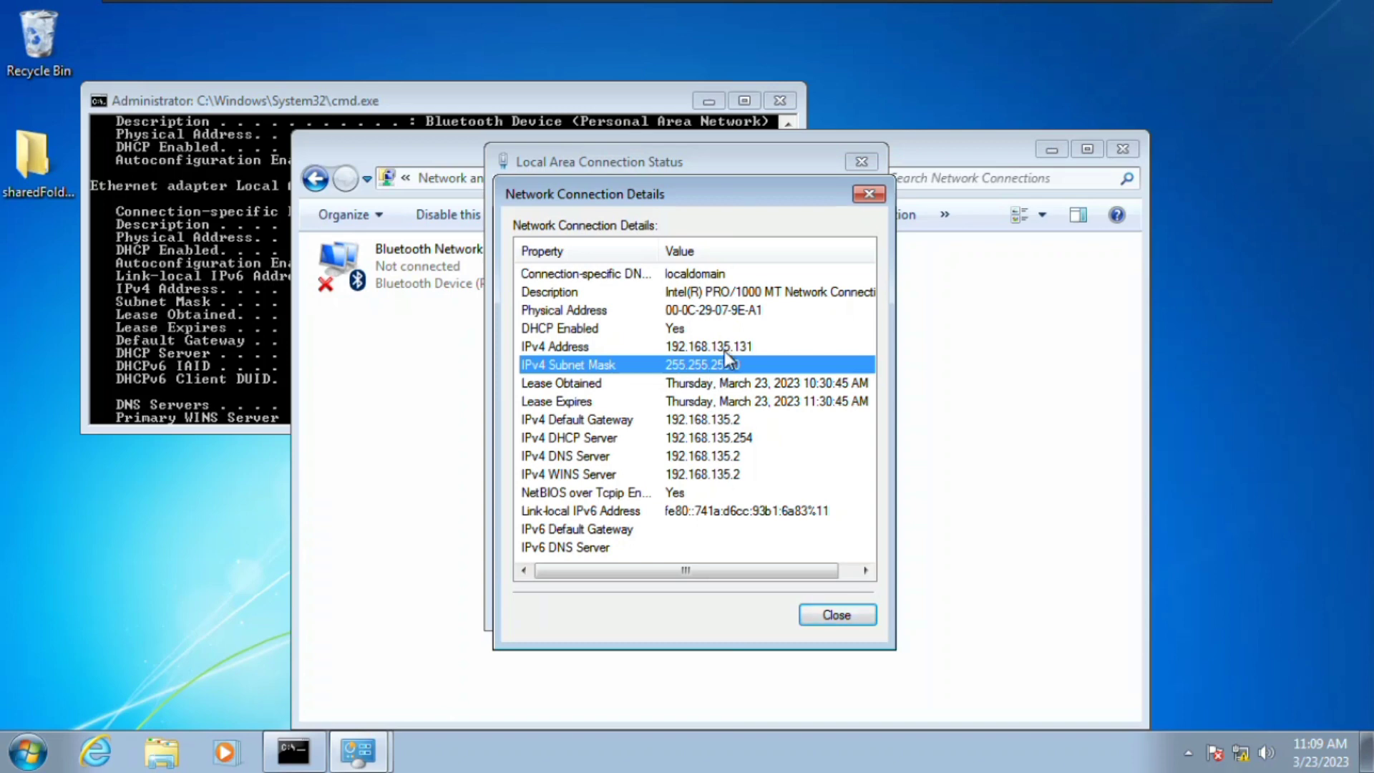
pyautogui.click(850, 190)
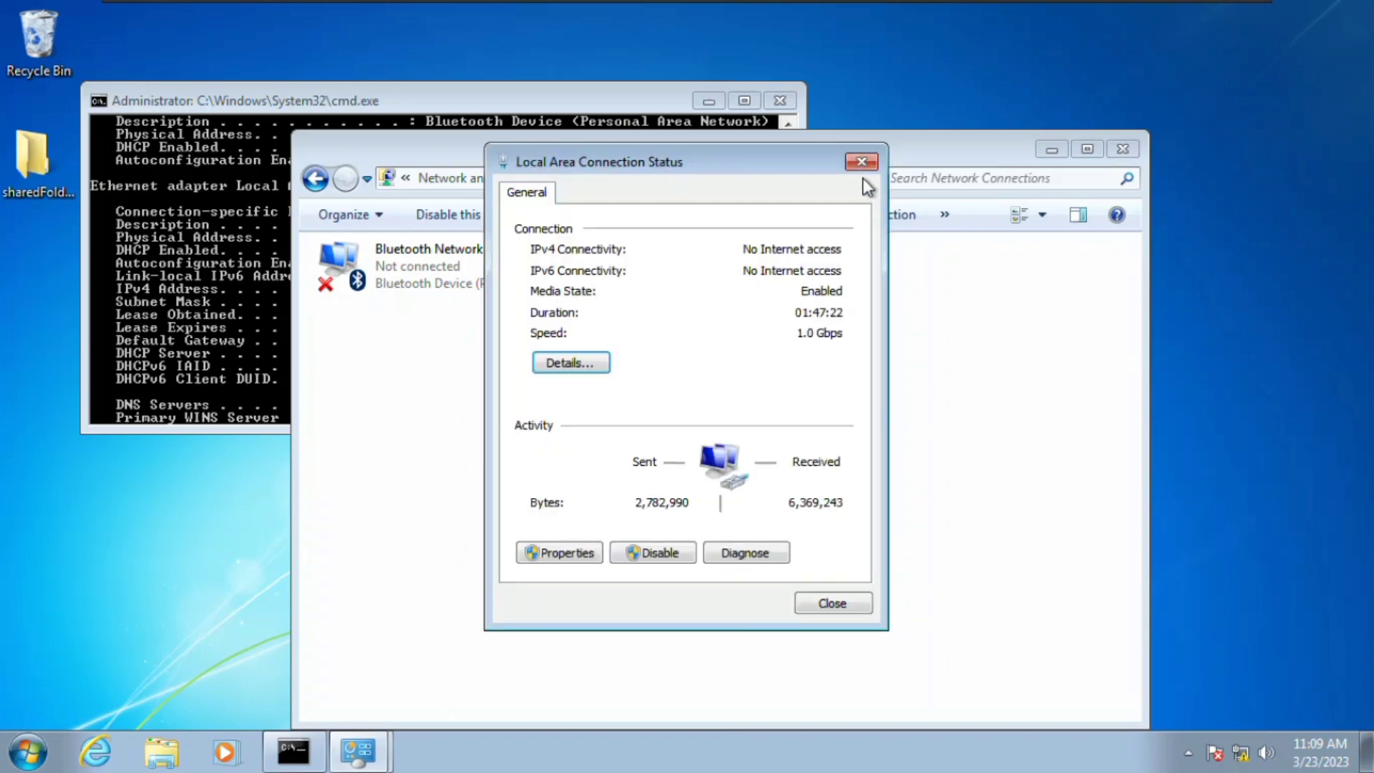
pyautogui.click(863, 164)
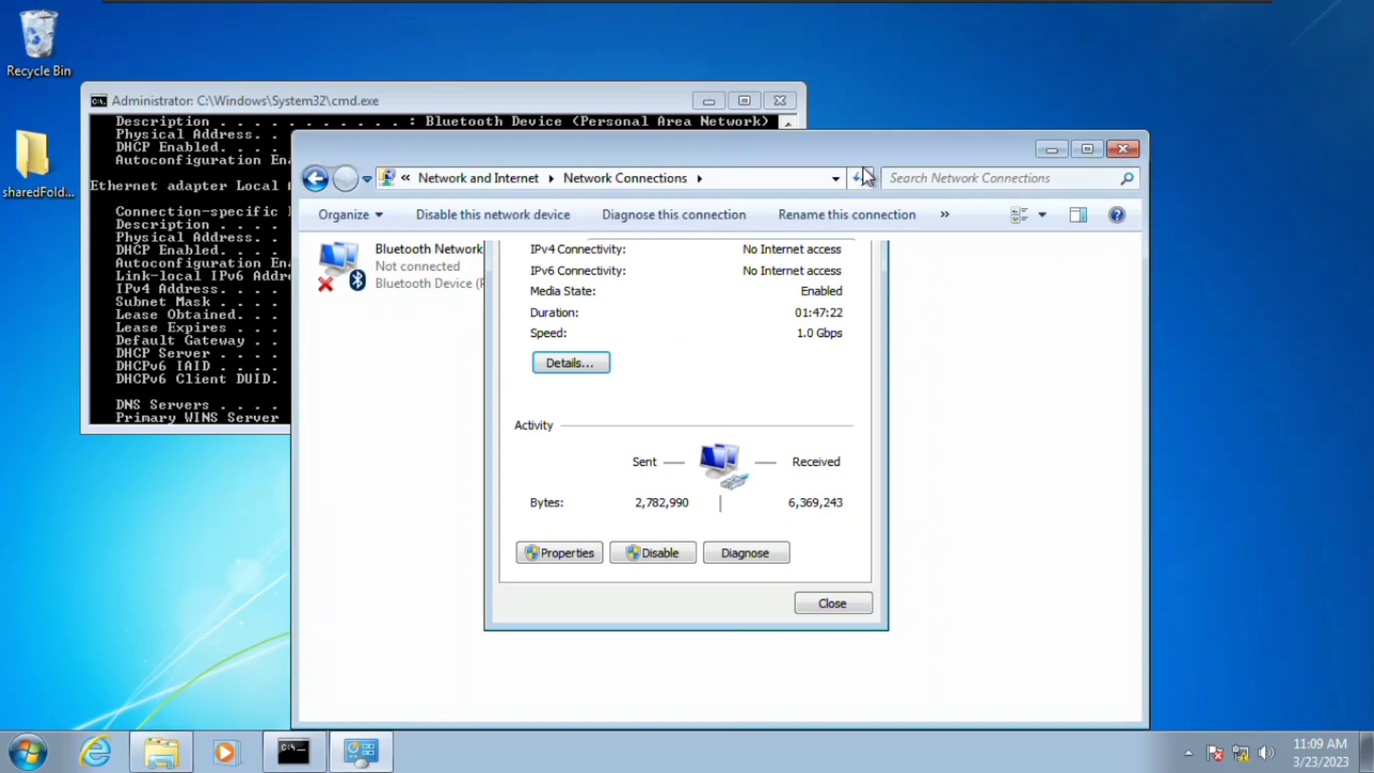
pyautogui.click(1118, 150)
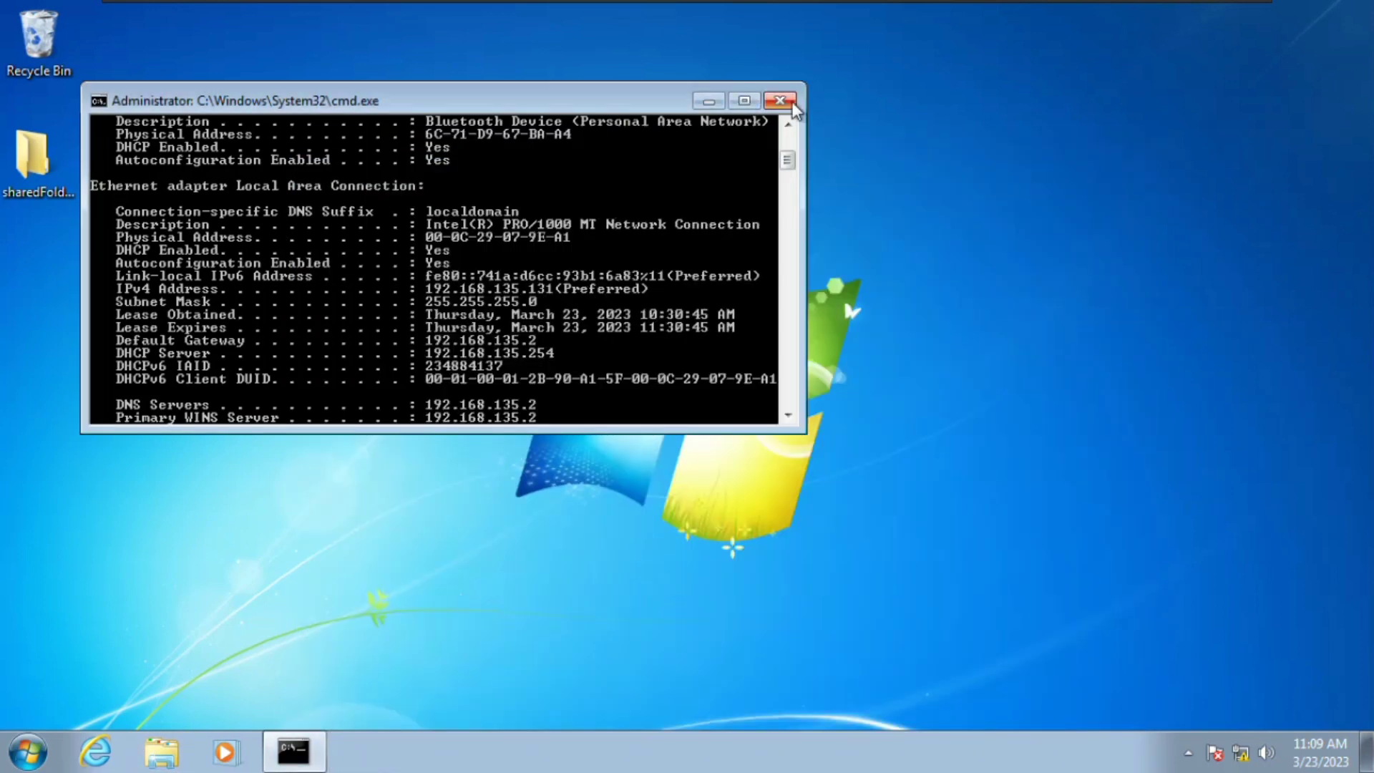
# Minimize Command Prompt and launch Notepad from a Start search for 'not'.
pyautogui.click(712, 100)
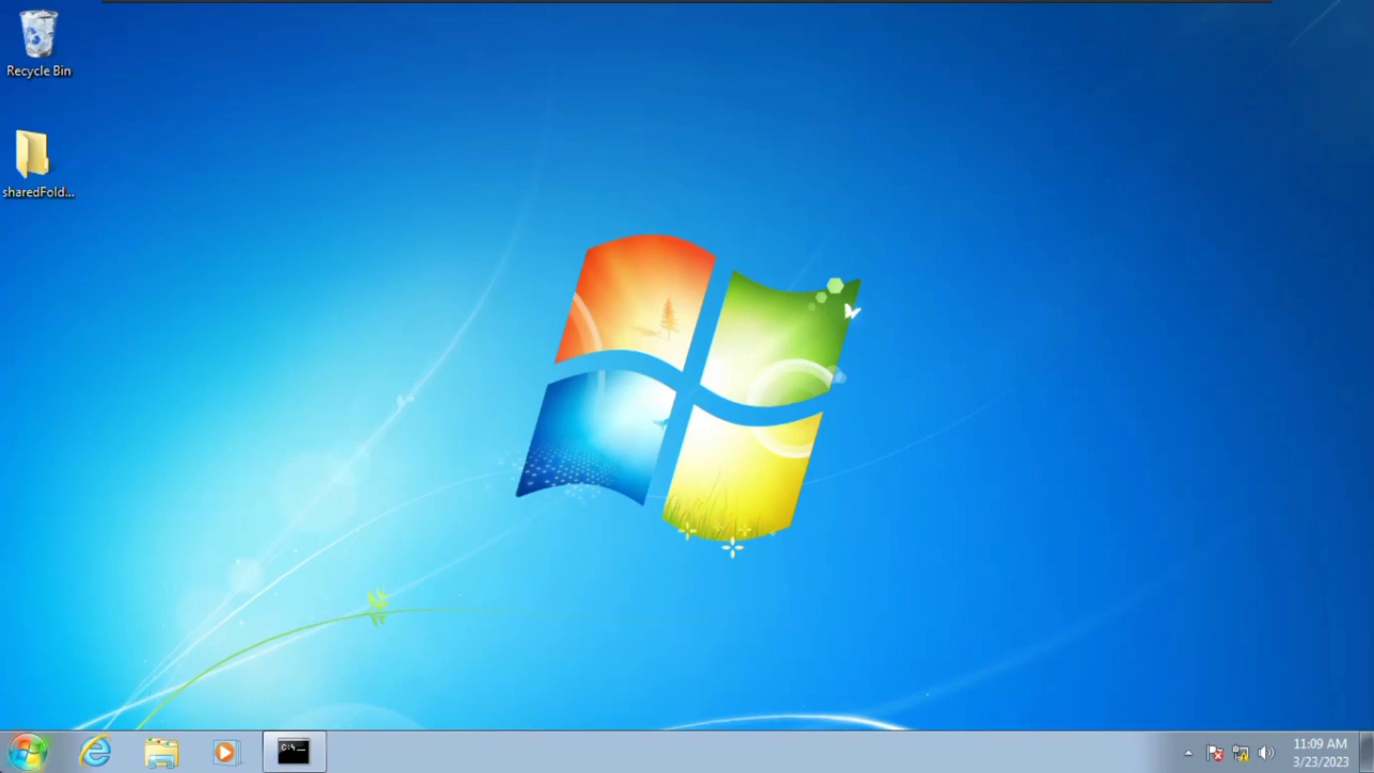
pyautogui.click(21, 760)
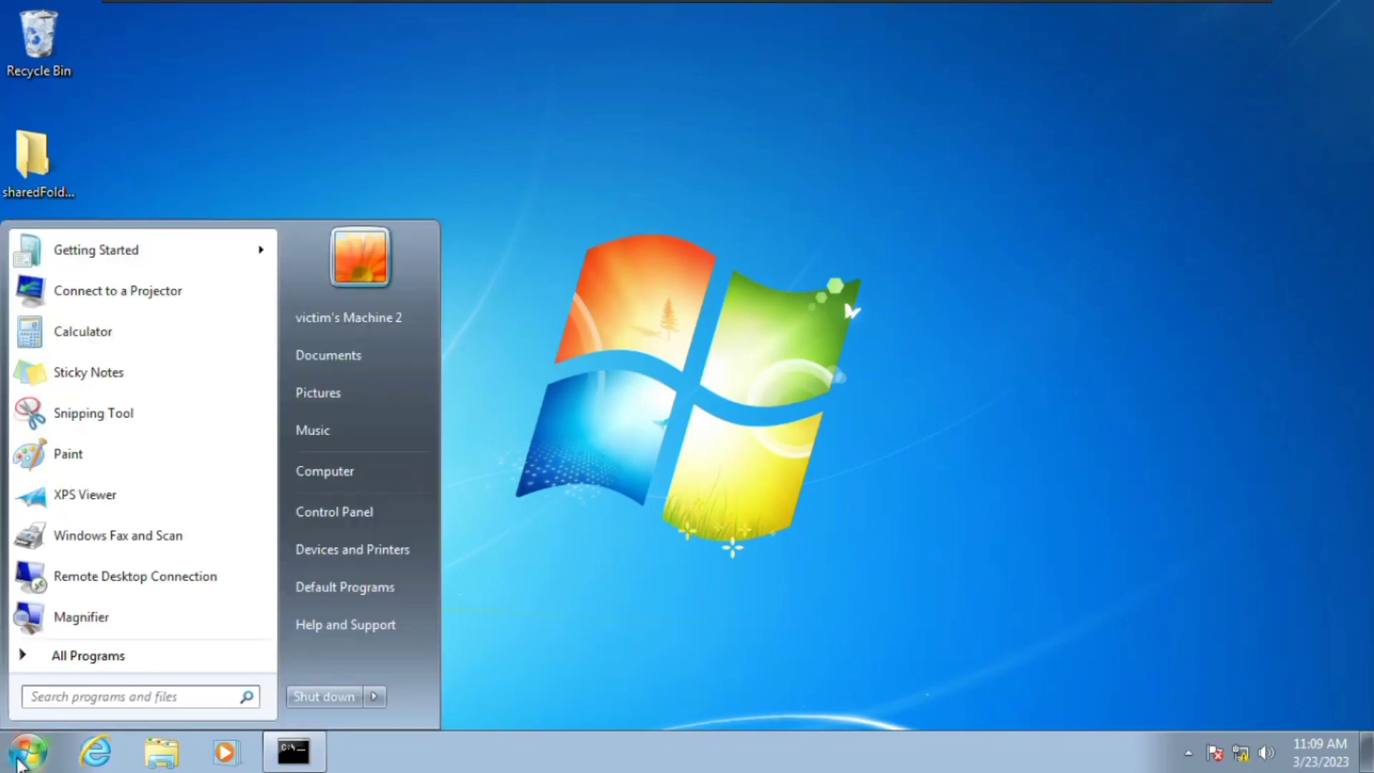
pyautogui.write('n')
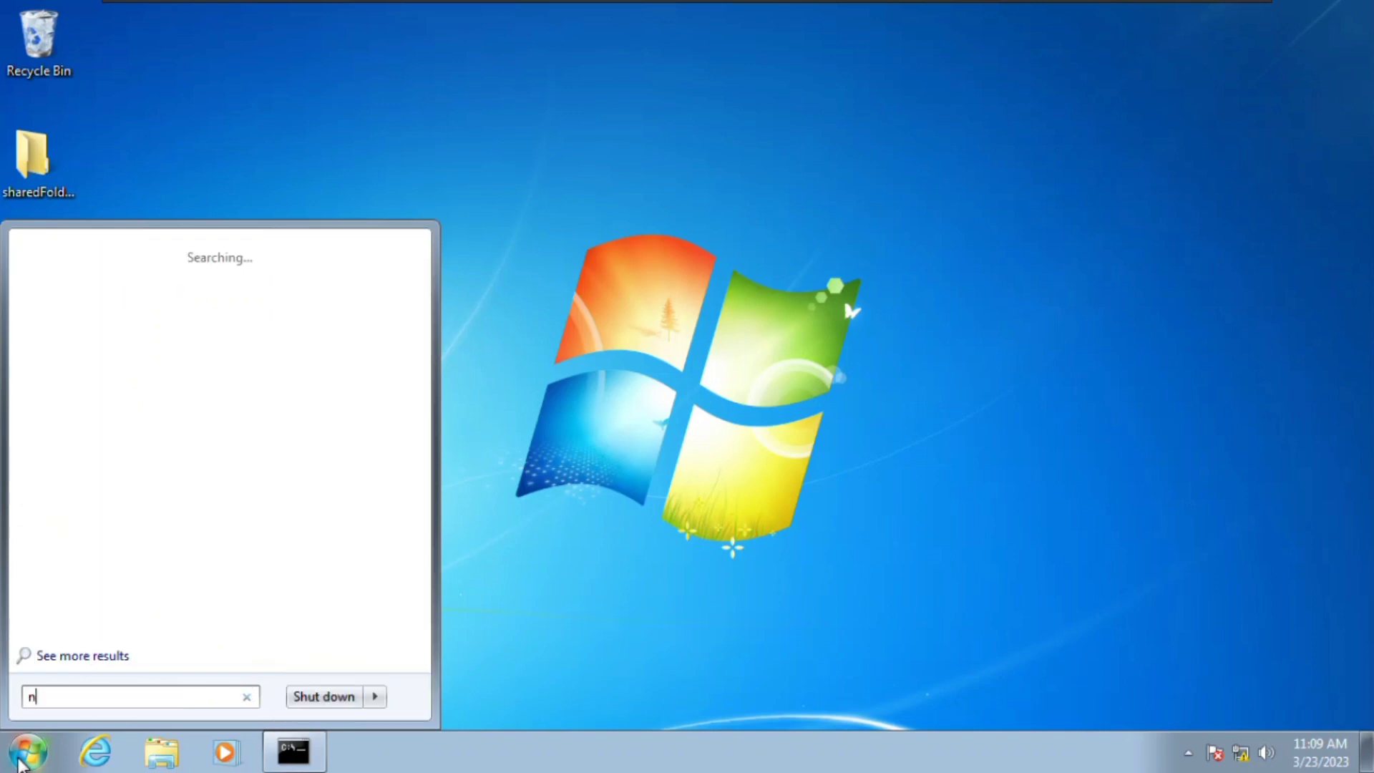
pyautogui.write('ot')
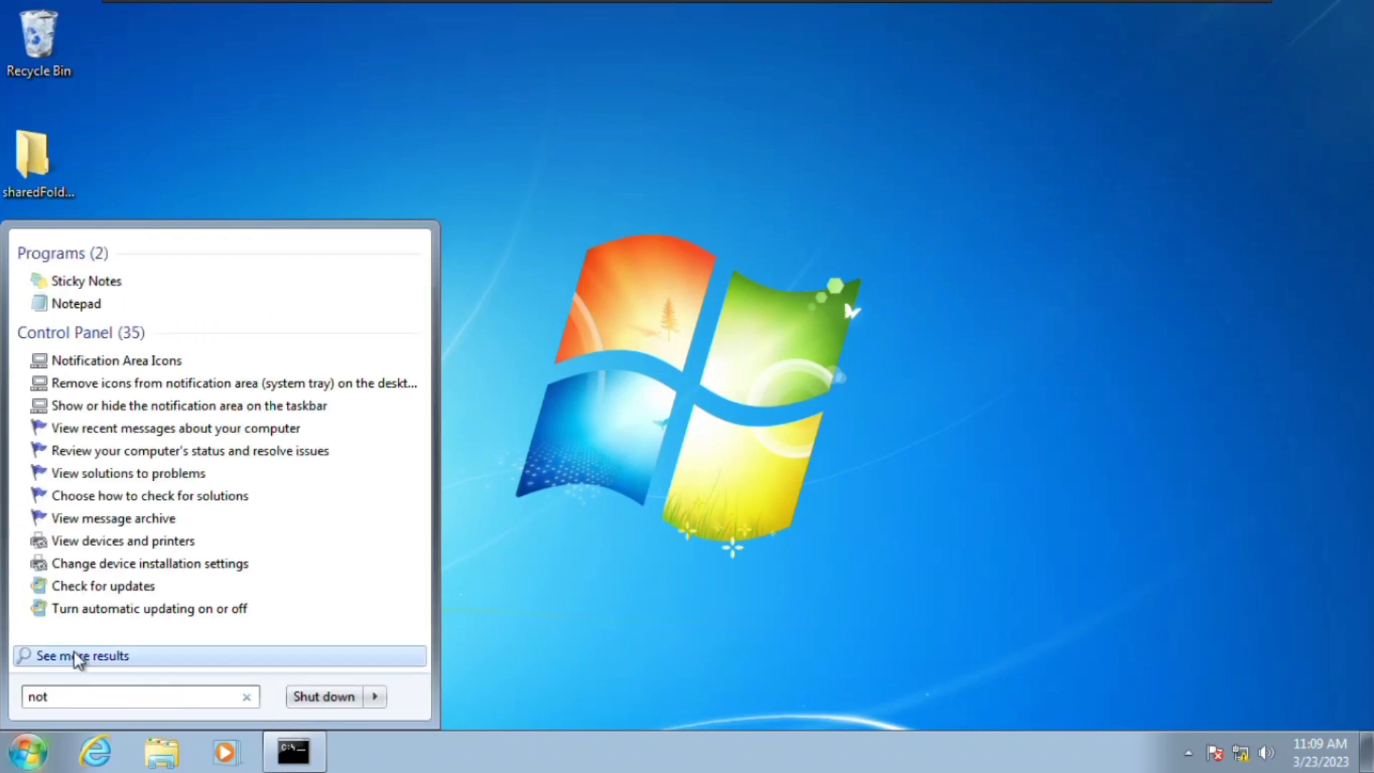
pyautogui.click(169, 305)
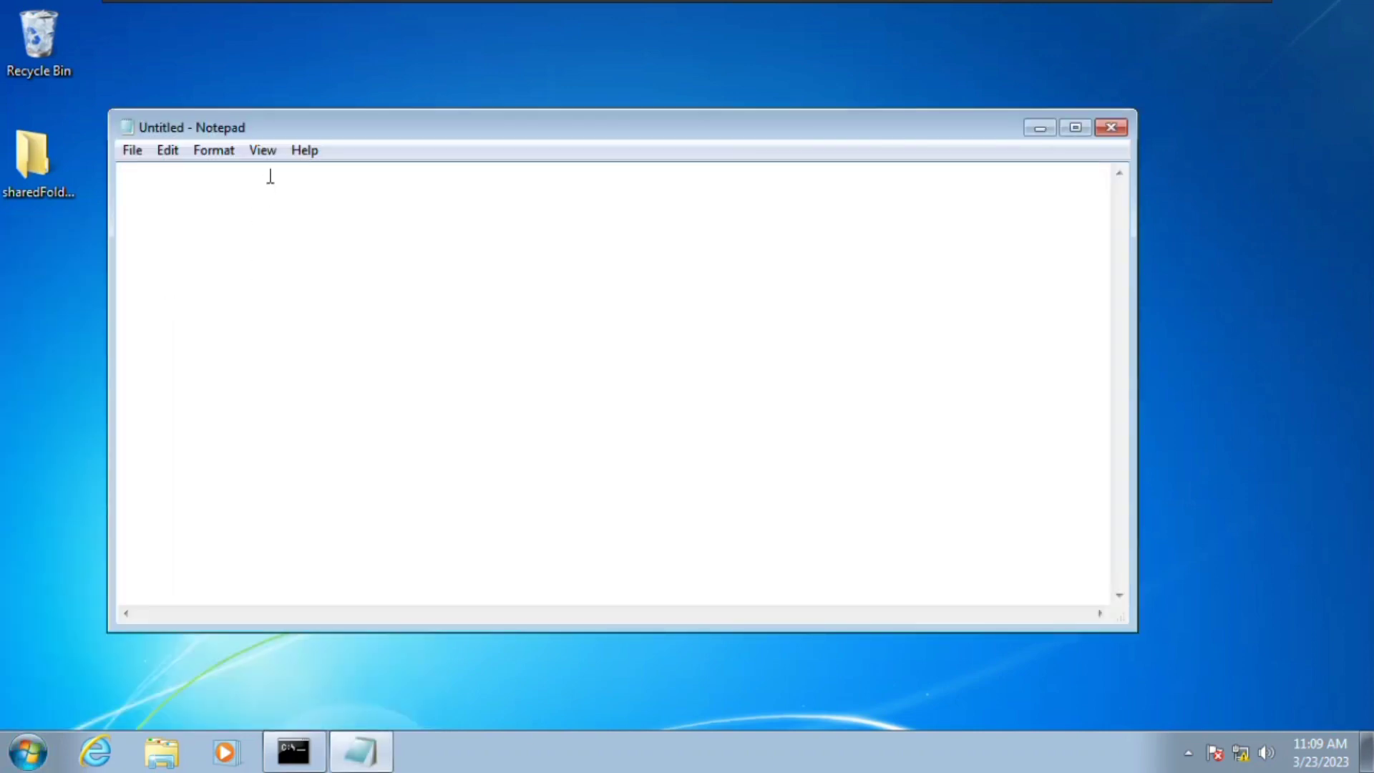
pyautogui.moveTo(282, 127); pyautogui.dragTo(419, 145)
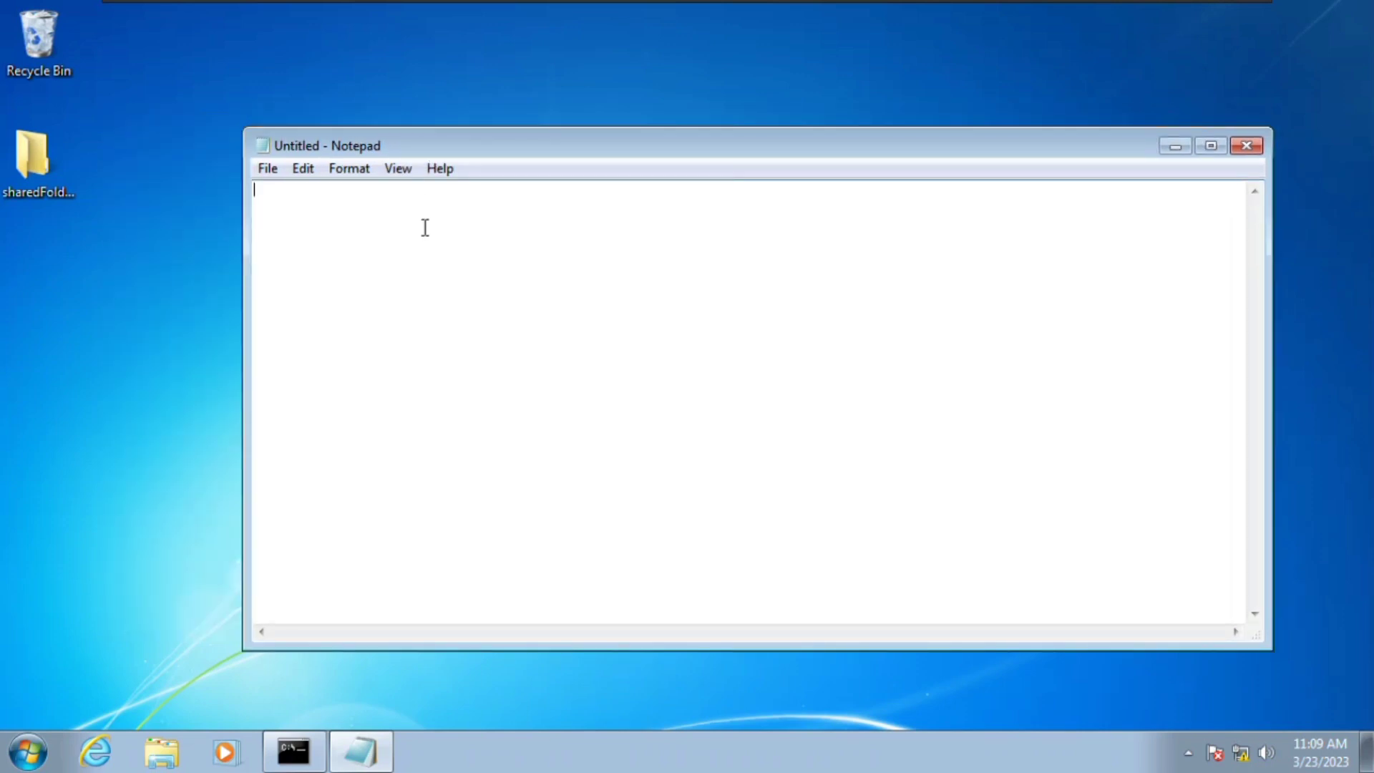
pyautogui.write('@echo off')
pyautogui.click(270, 171)
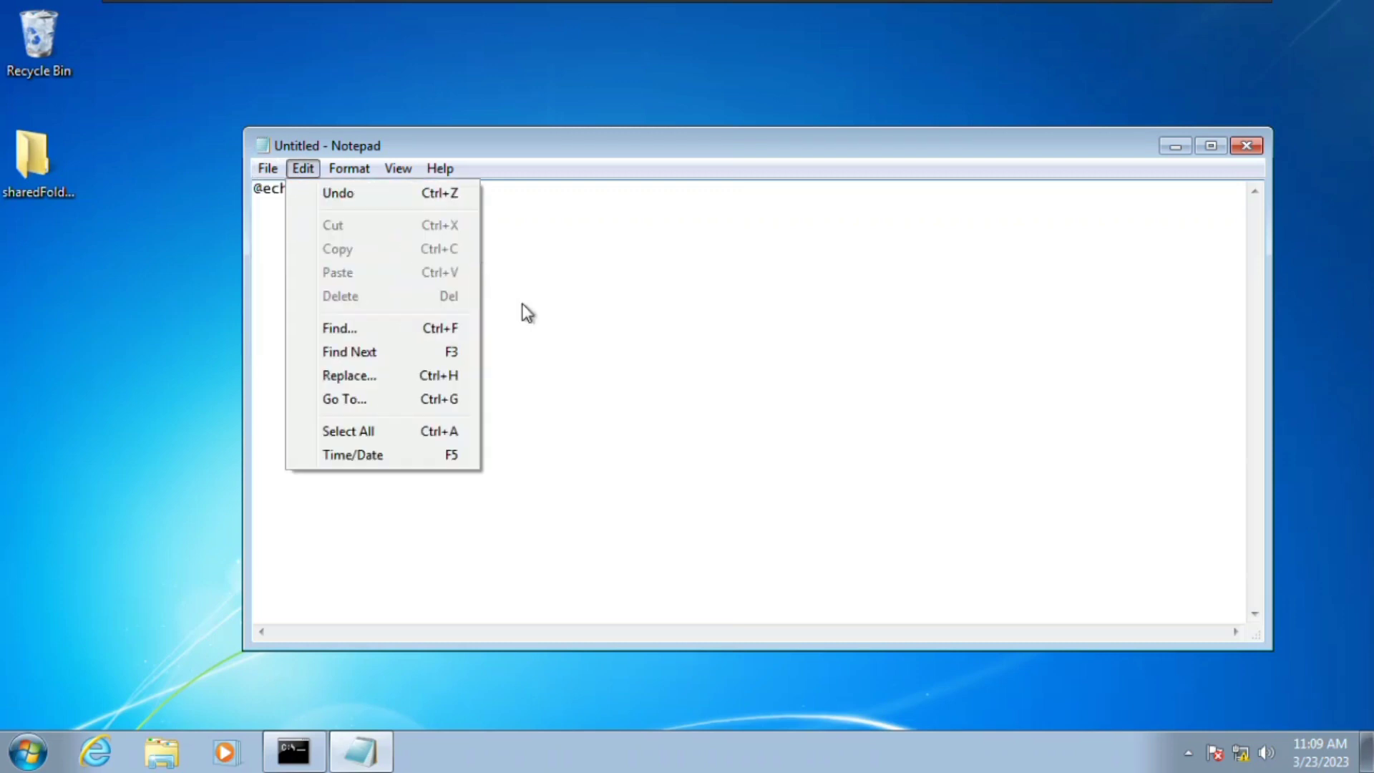
pyautogui.click(540, 267)
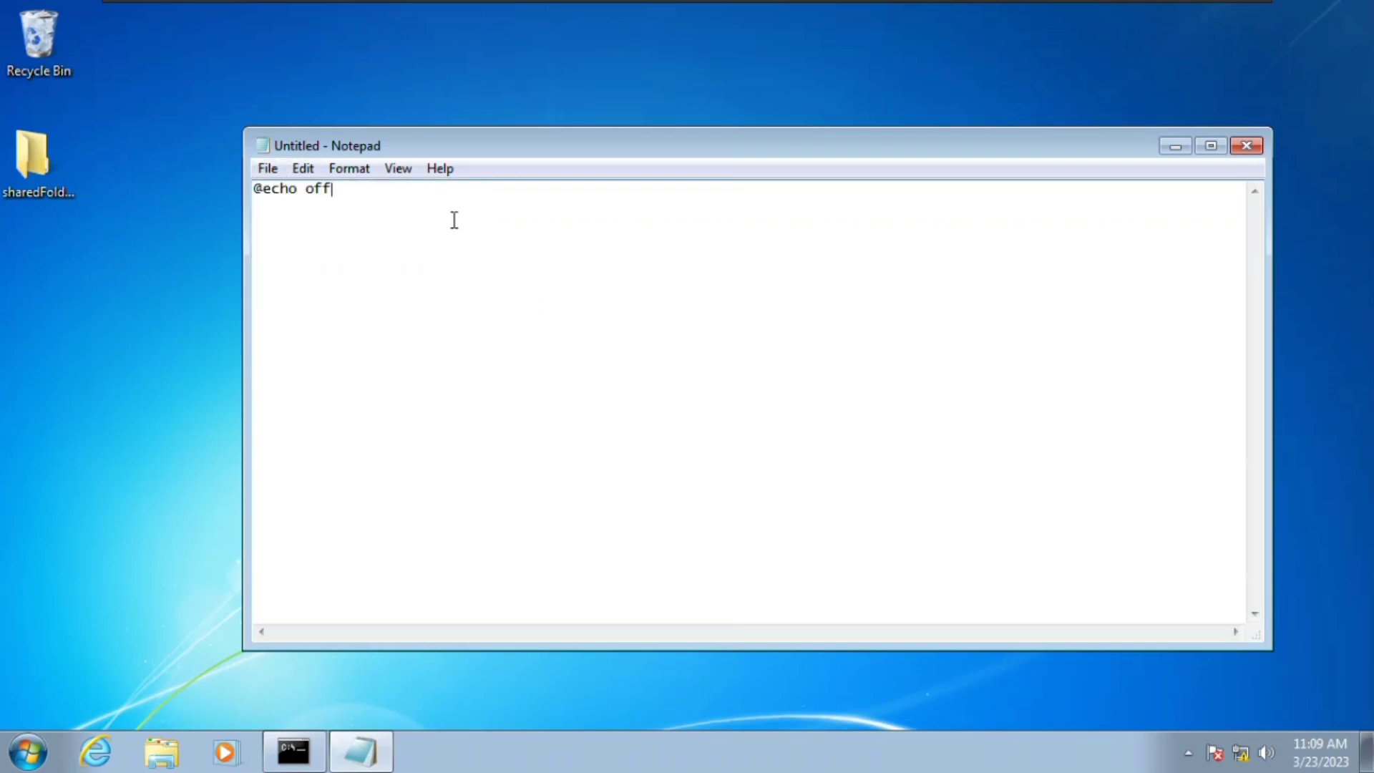
# On a new line, type 'netsh interface ipv4 set address name=""'.
pyautogui.press('Return')
pyautogui.write('netsh interfac')
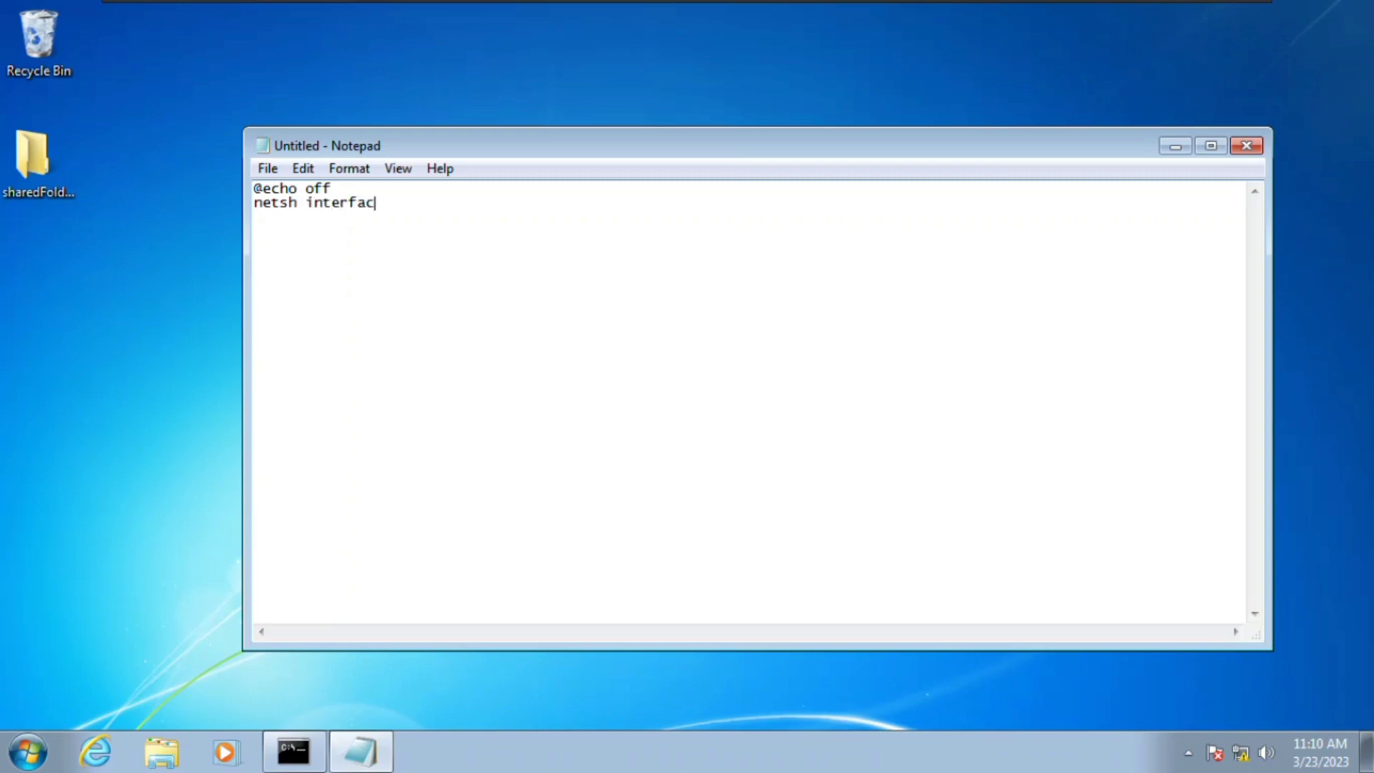
pyautogui.write('e ipv4 set address ')
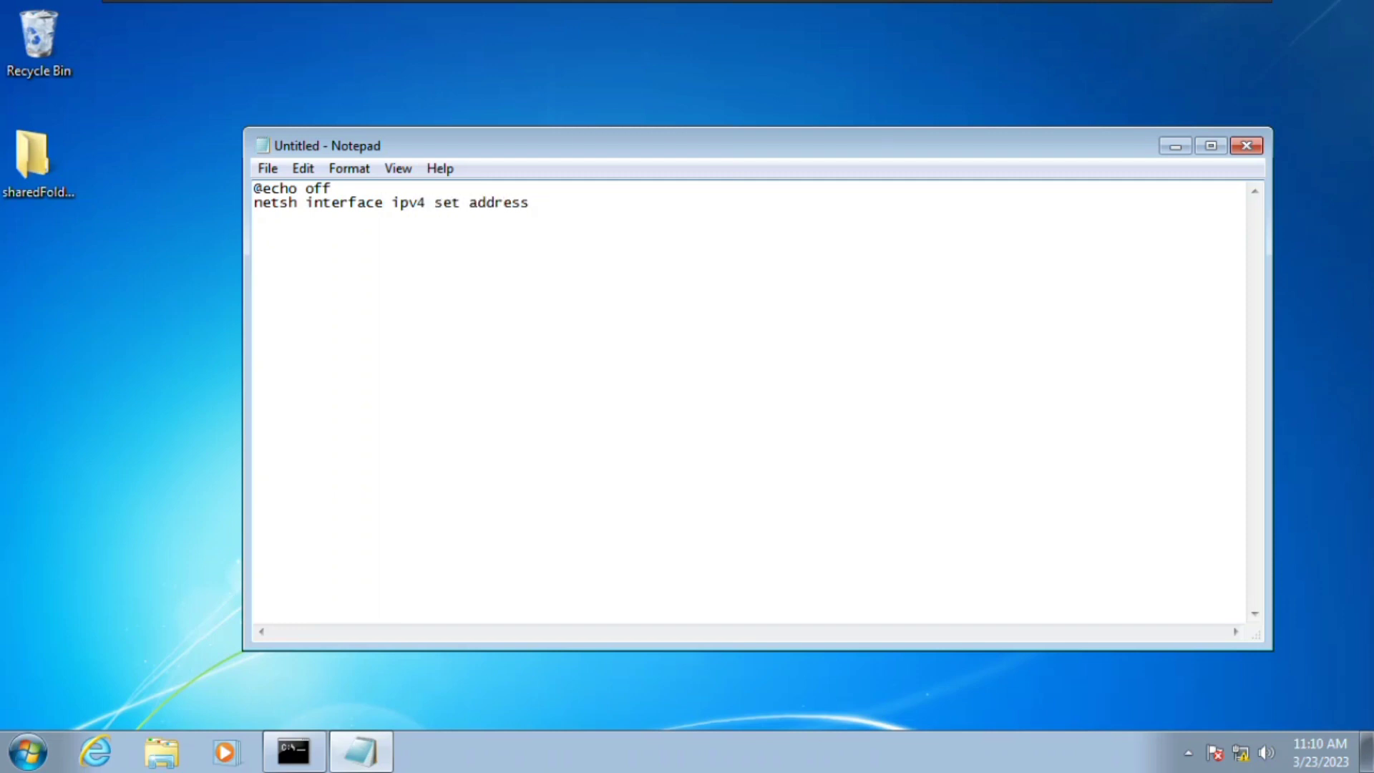
pyautogui.write('name=""')
pyautogui.rightClick(1242, 753)
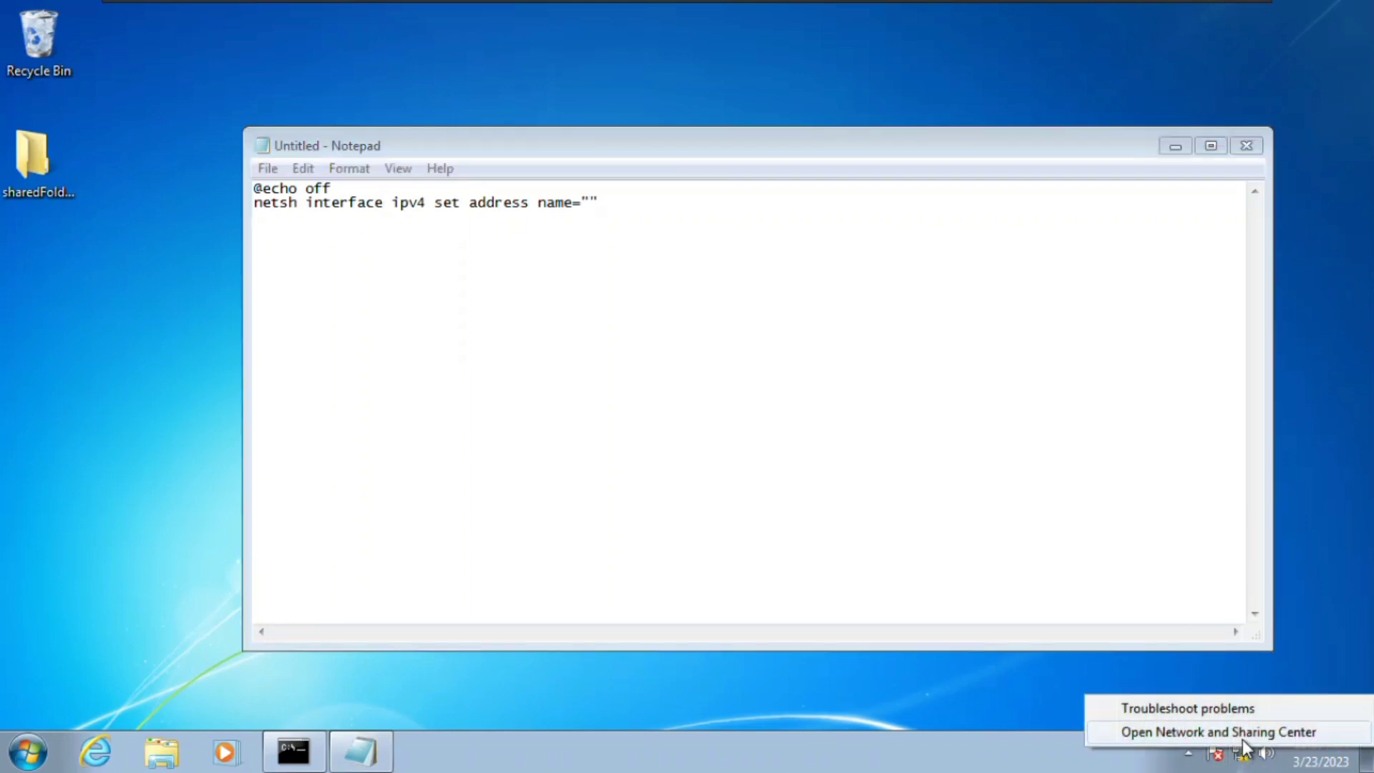
# Copy the adapter name 'Local Area Connection' from Network Connections, then close that window.
pyautogui.click(1242, 734)
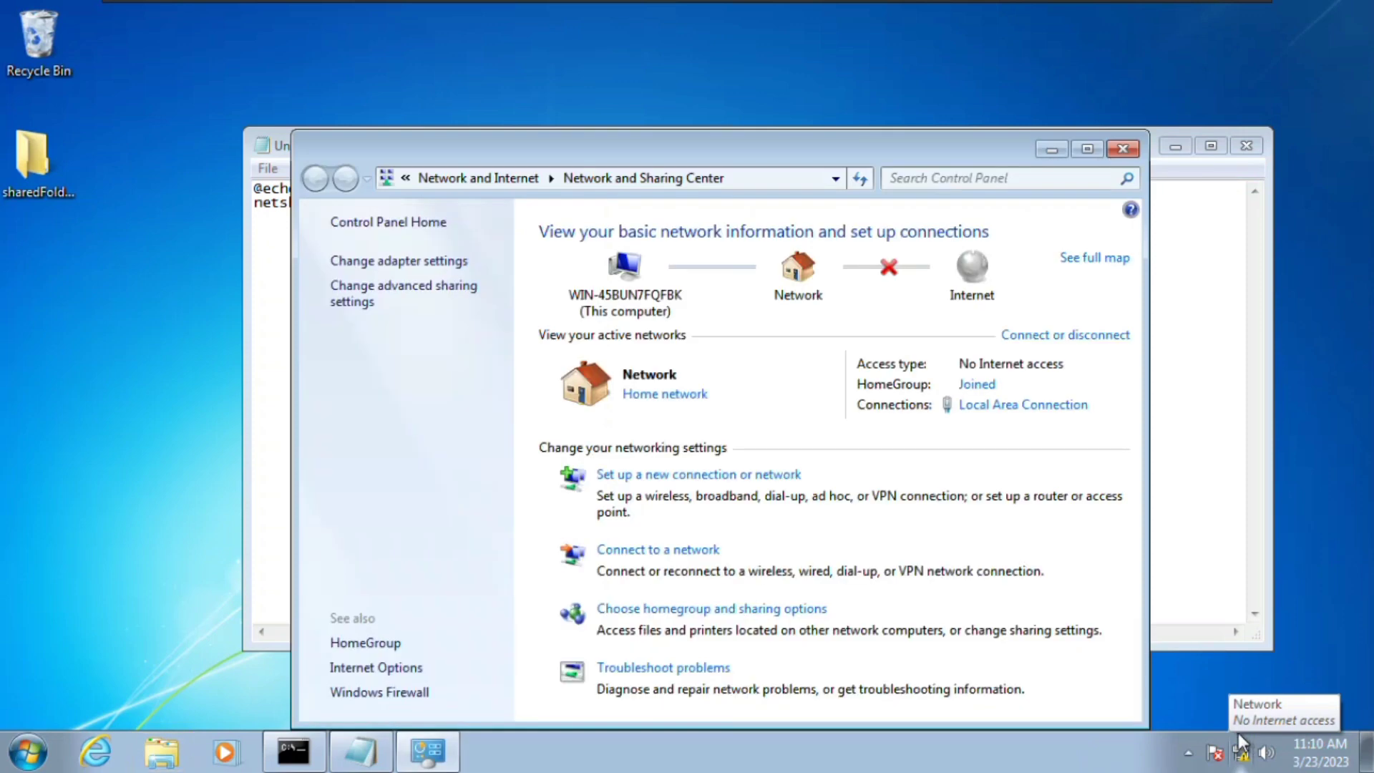
pyautogui.click(421, 262)
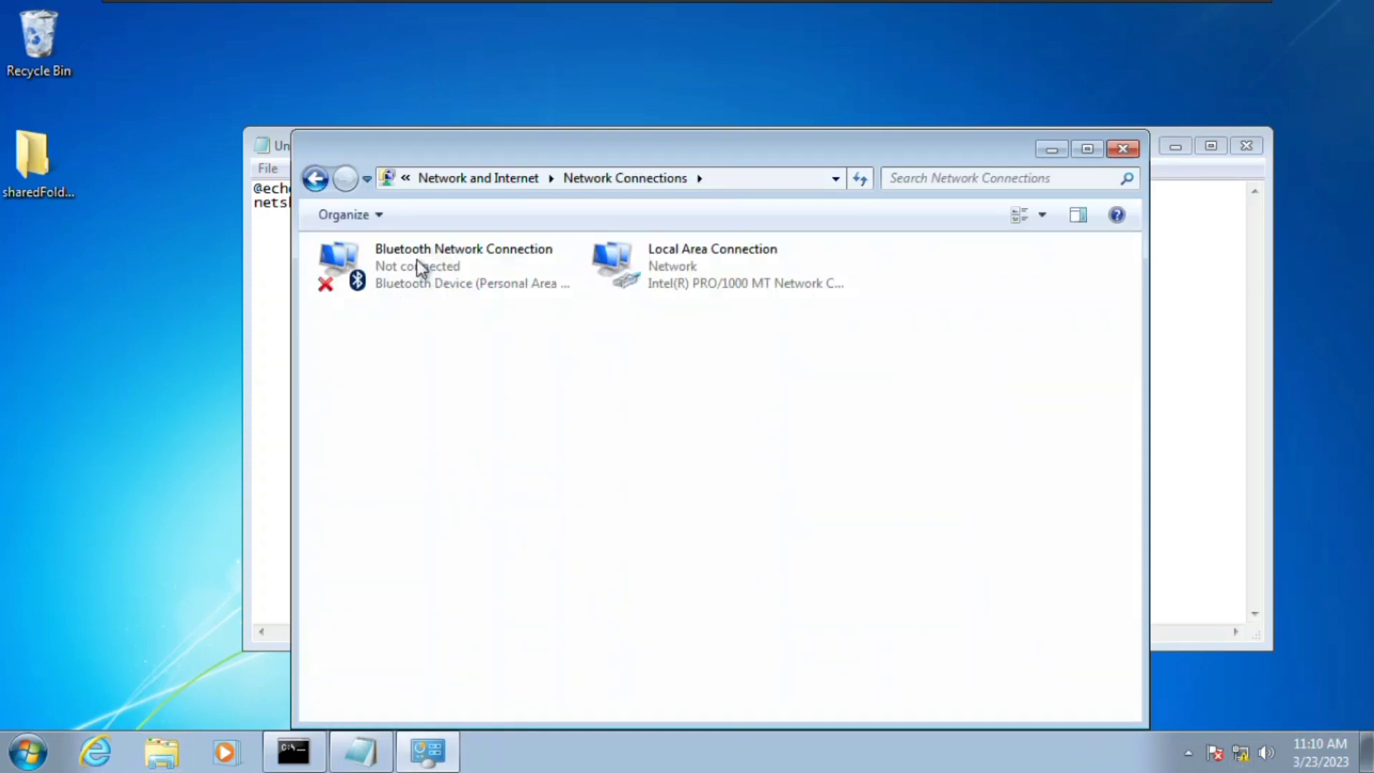
pyautogui.rightClick(717, 259)
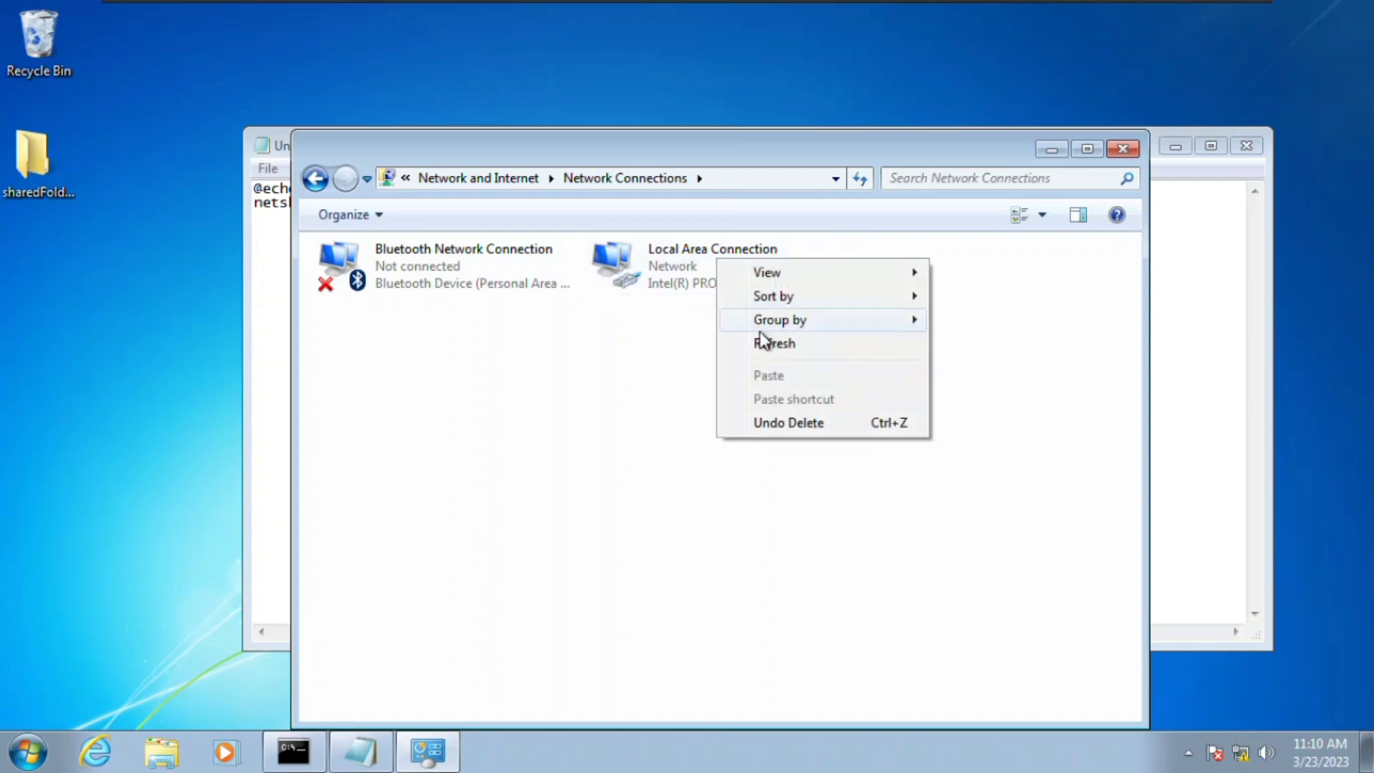
pyautogui.click(681, 268)
pyautogui.rightClick(681, 268)
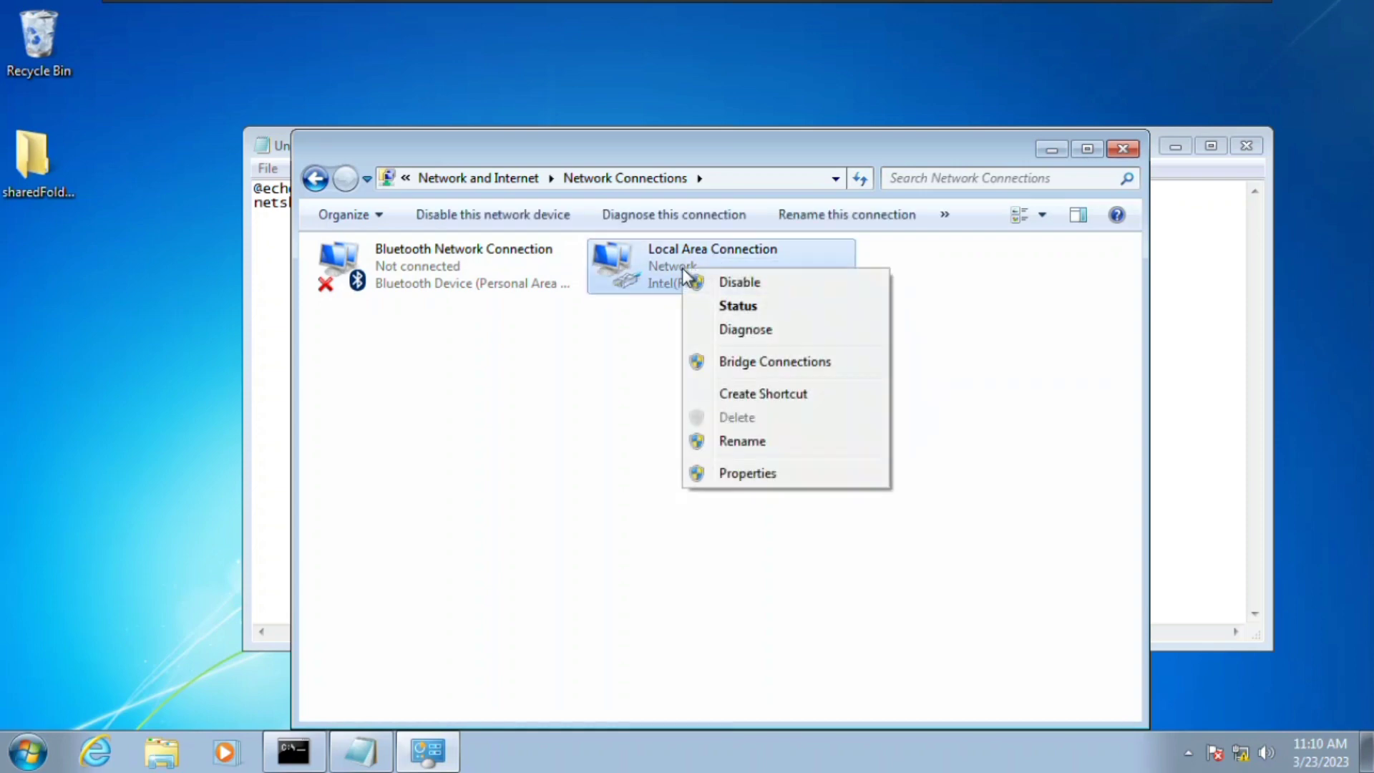
pyautogui.click(762, 438)
pyautogui.hotkey('ctrl', 'c')
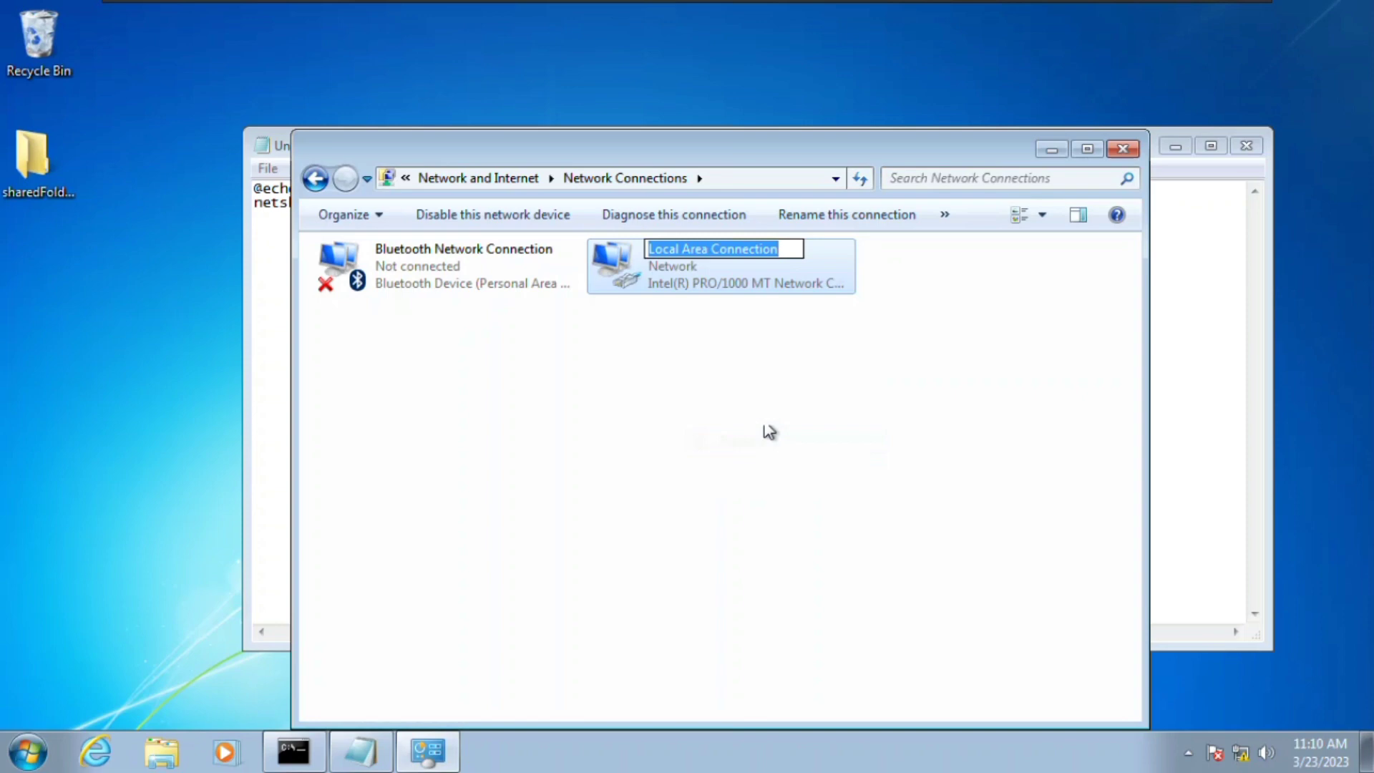
pyautogui.rightClick(760, 262)
pyautogui.click(806, 325)
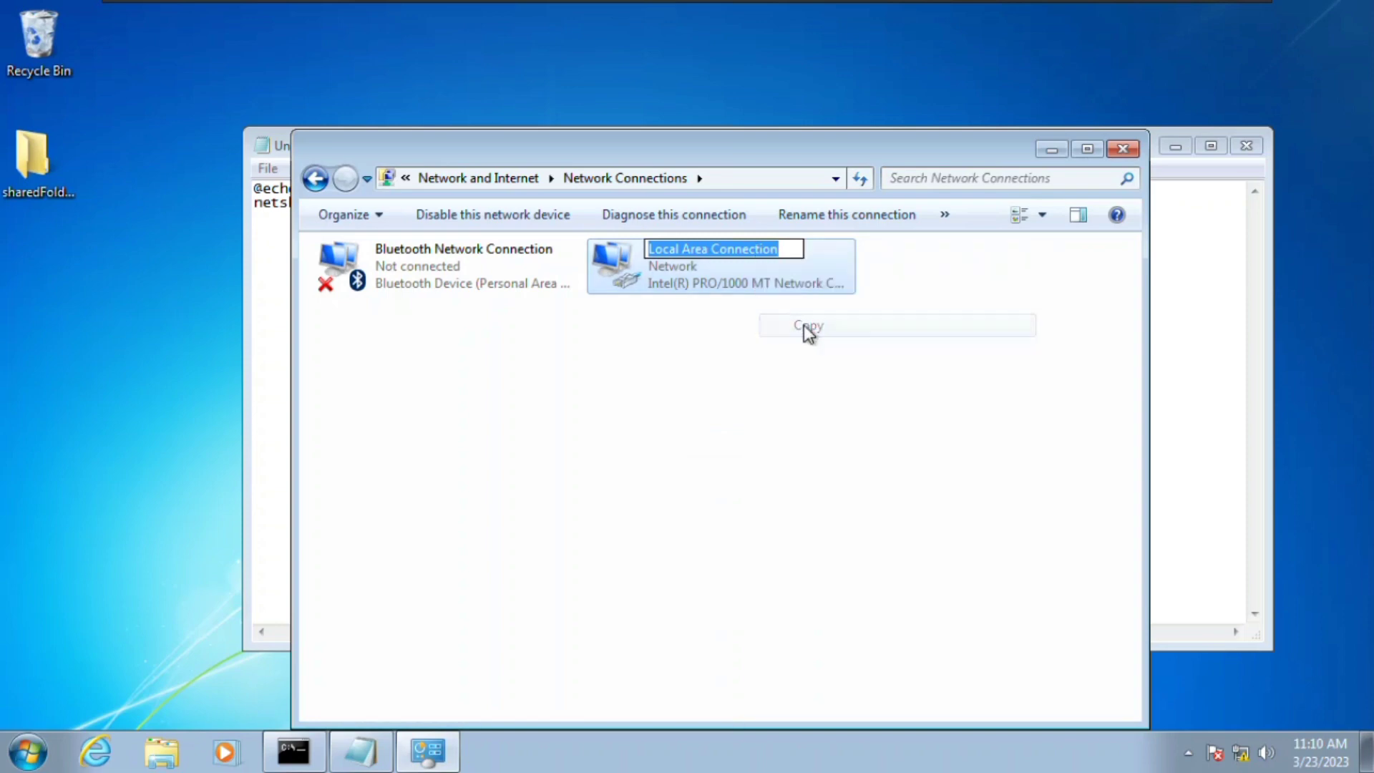
pyautogui.click(1120, 152)
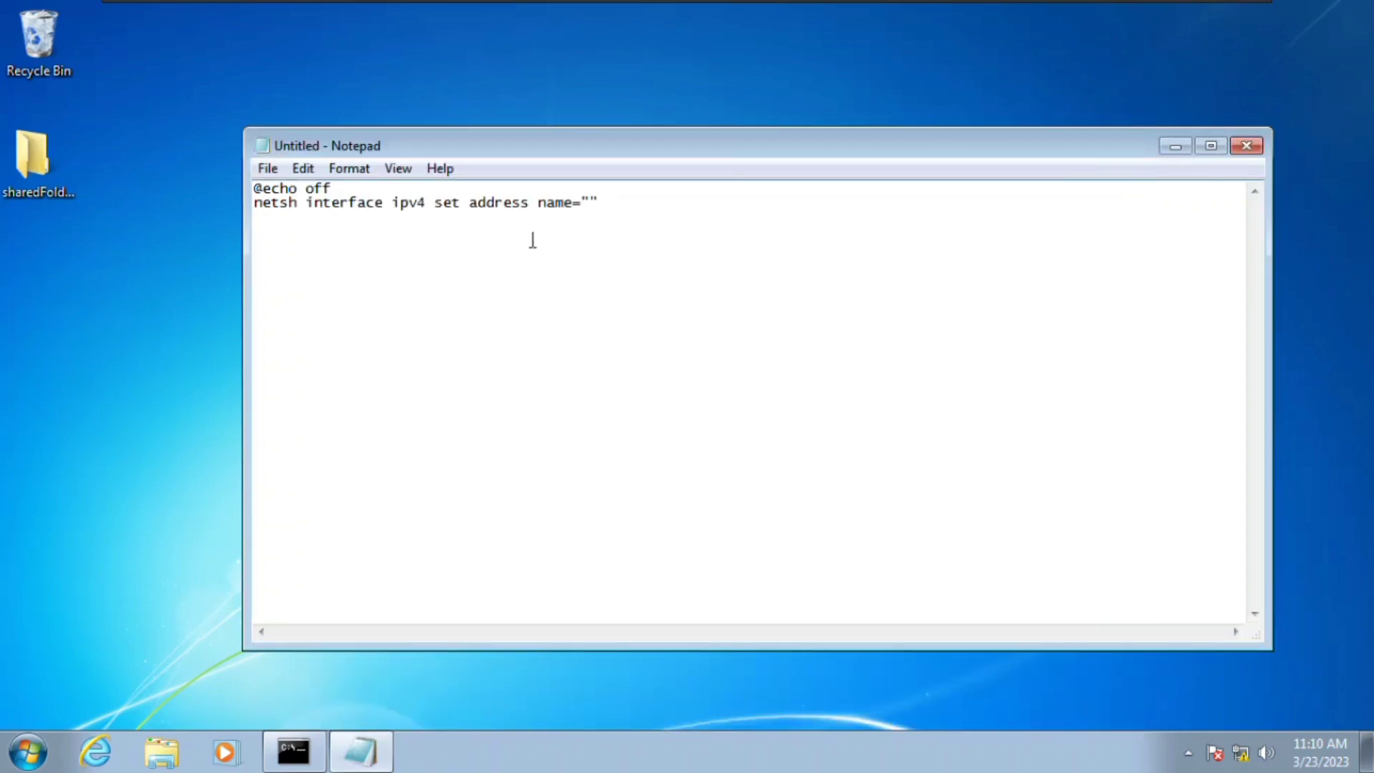
# Paste 'Local Area Connection' between the quotes and append 'static 192.168.135'.
pyautogui.write('"')
pyautogui.press('Left')
pyautogui.hotkey('ctrl', 'v')
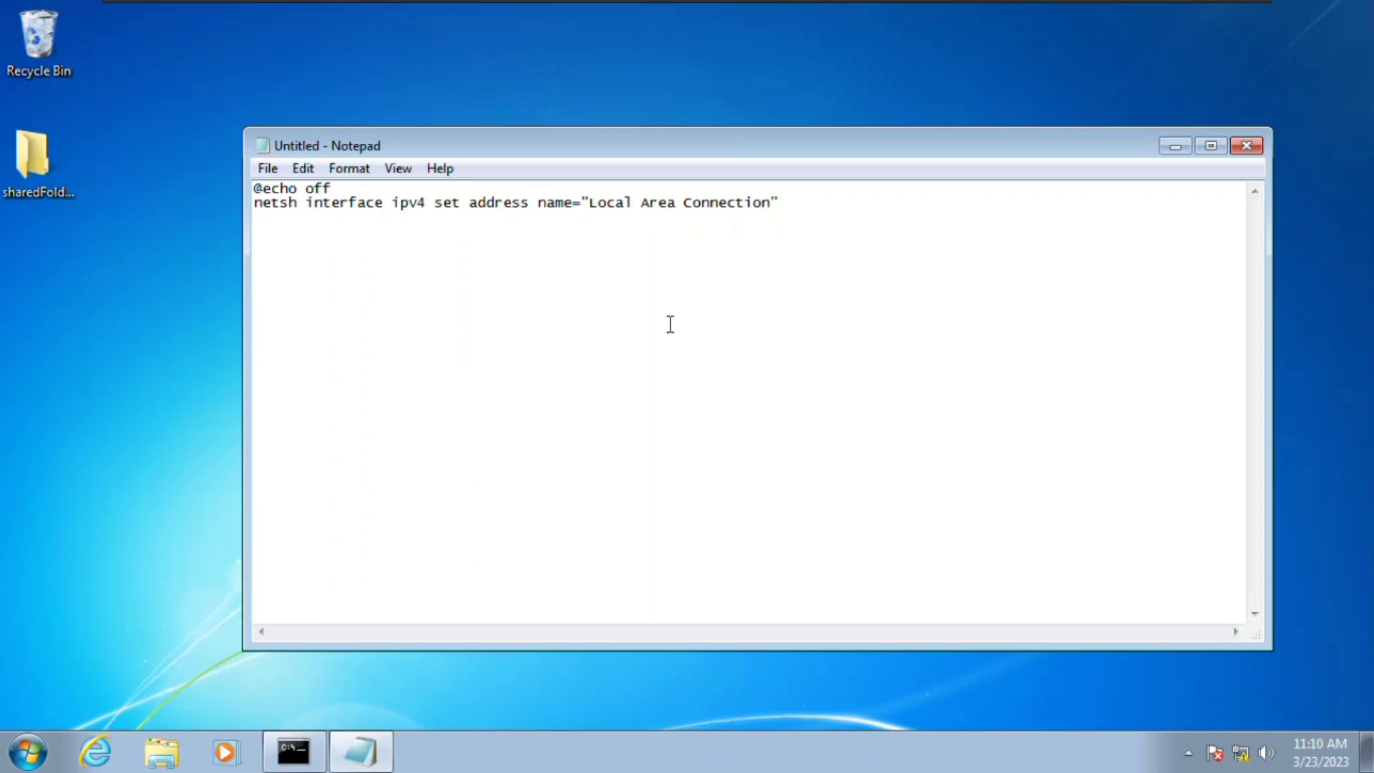
pyautogui.press('End')
pyautogui.write('stq')
pyautogui.write('ti')
pyautogui.write('c')
pyautogui.write(' 1')
pyautogui.write('92')
pyautogui.write('.1')
pyautogui.write('68')
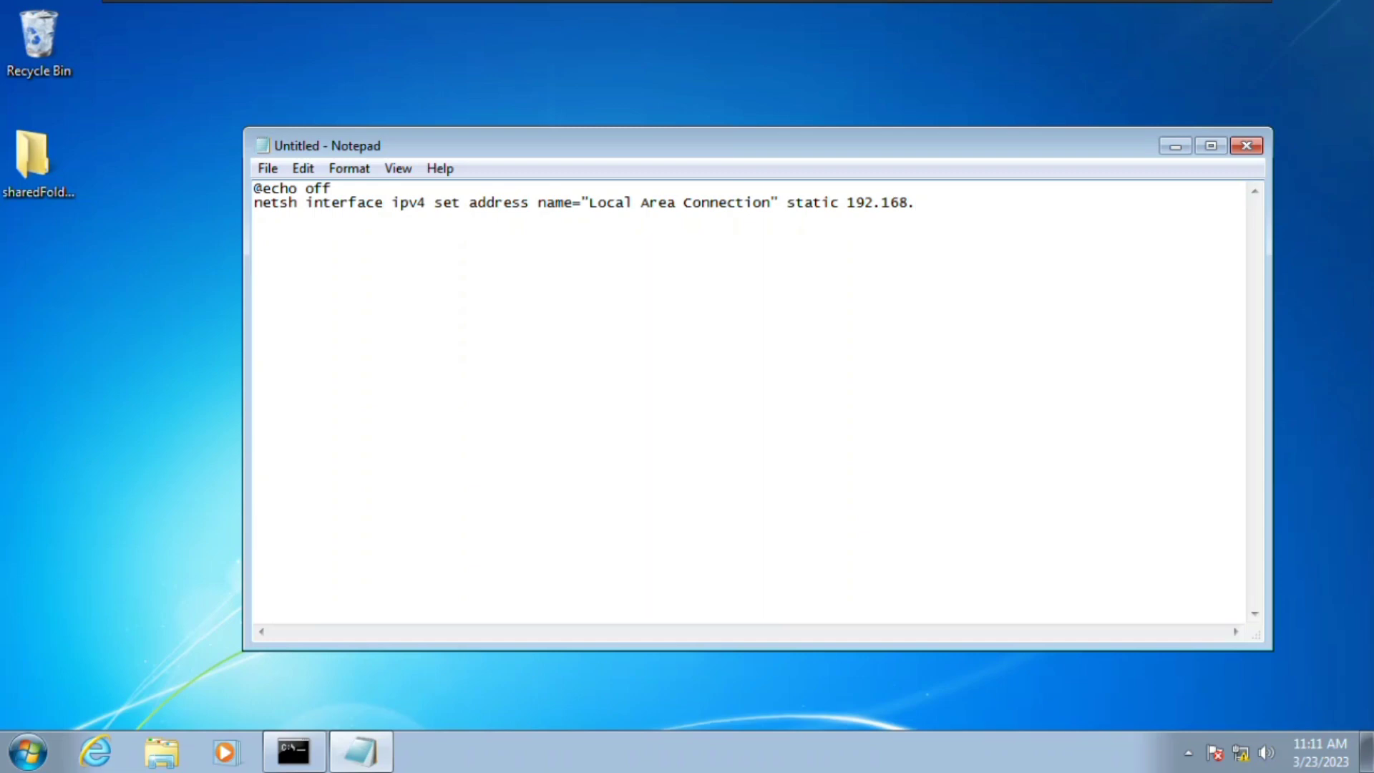
pyautogui.write('.135.')
# Check the ipconfig output and complete the address as 192.168.135.127 with mask 255.255.255.0.
pyautogui.click(315, 748)
pyautogui.scroll(5, 504, 280)
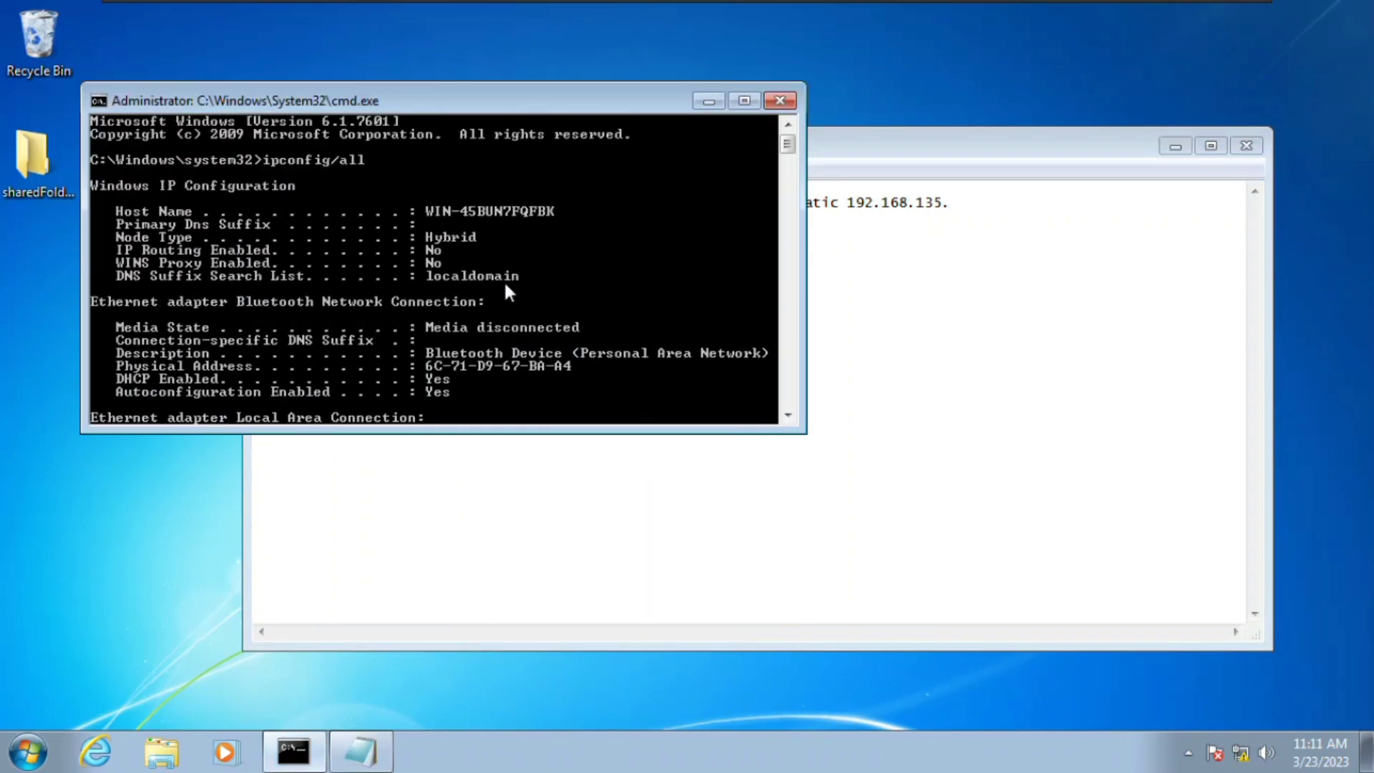
pyautogui.scroll(-5, 503, 280)
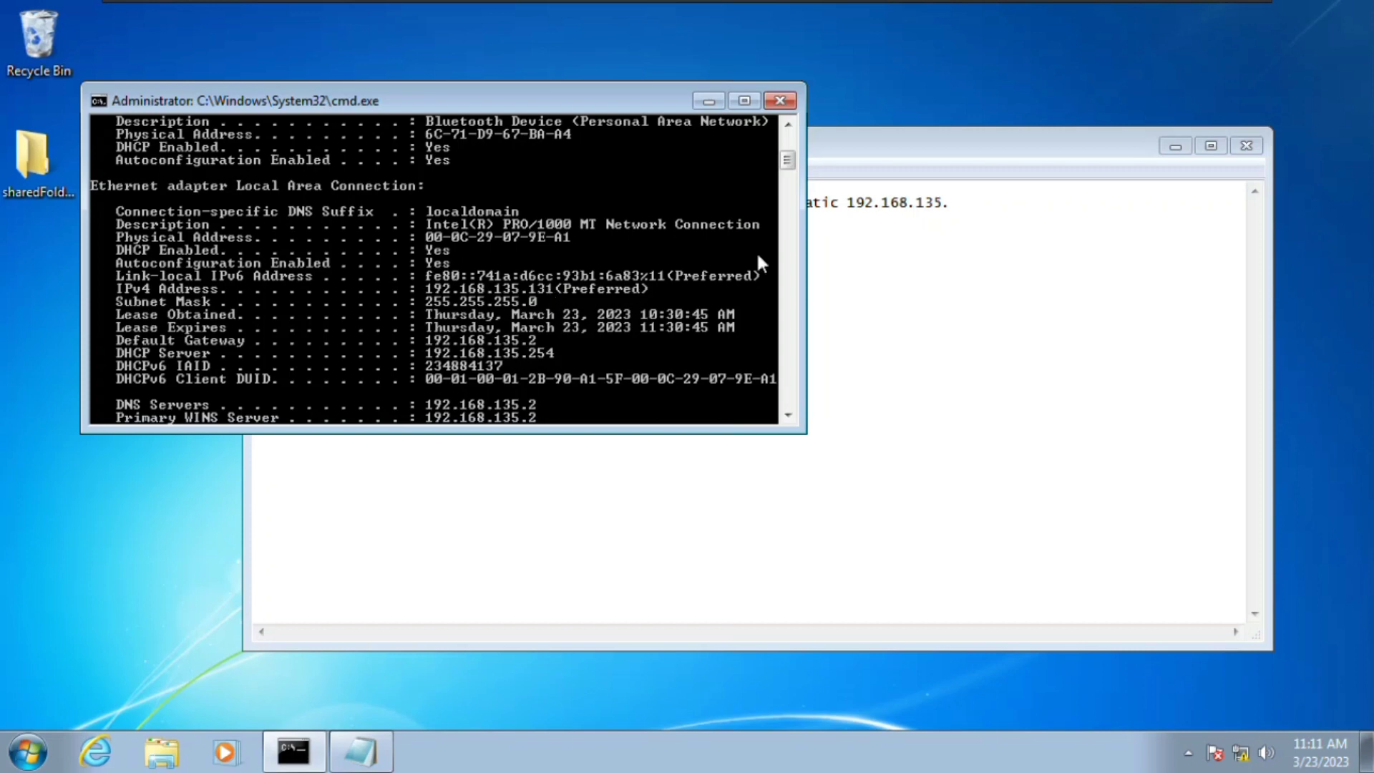
pyautogui.click(931, 217)
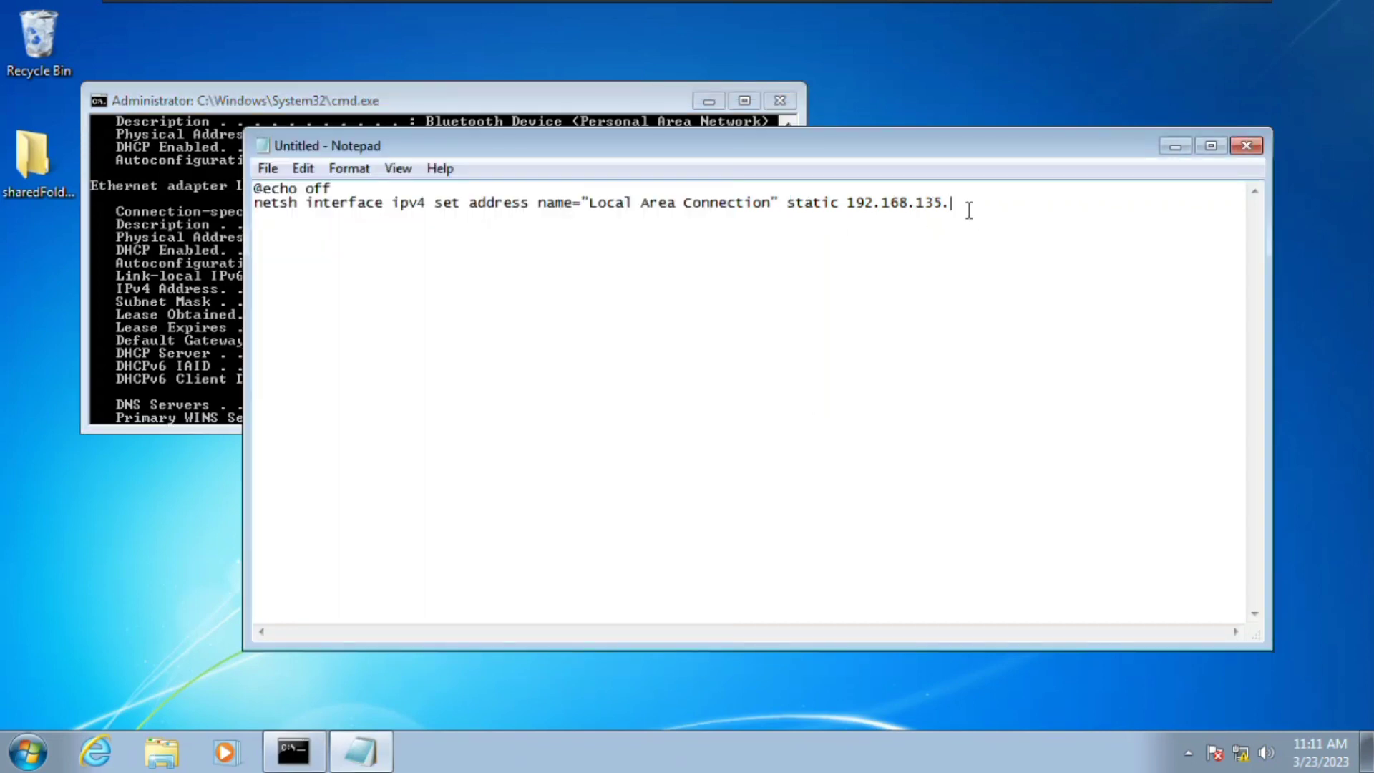
pyautogui.write('127 255.255.255.0')
# Re-check ipconfig against the mask 255.255.255.0 on the netsh line.
pyautogui.click(96, 192)
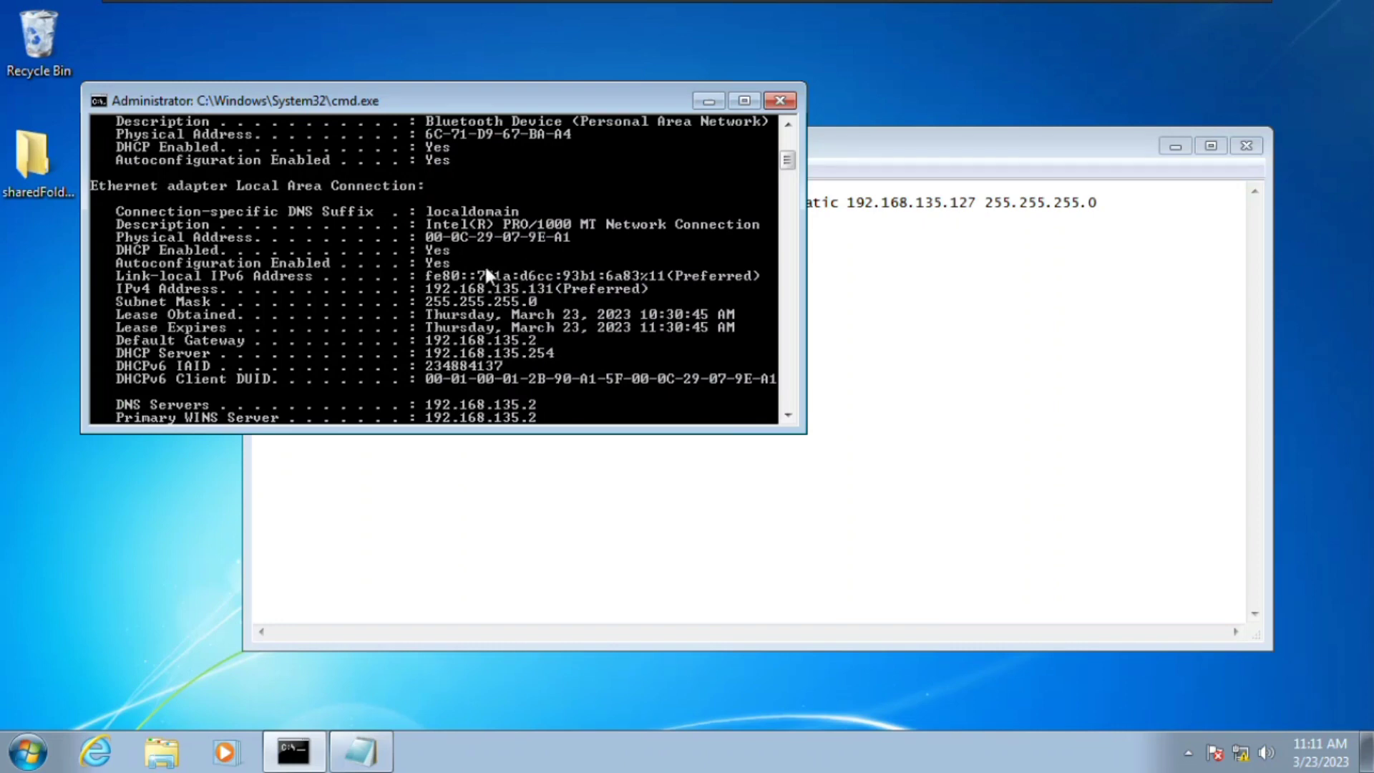
pyautogui.scroll(3, 486, 269)
pyautogui.scroll(-3, 493, 263)
pyautogui.click(1058, 246)
pyautogui.moveTo(1107, 208); pyautogui.dragTo(990, 204)
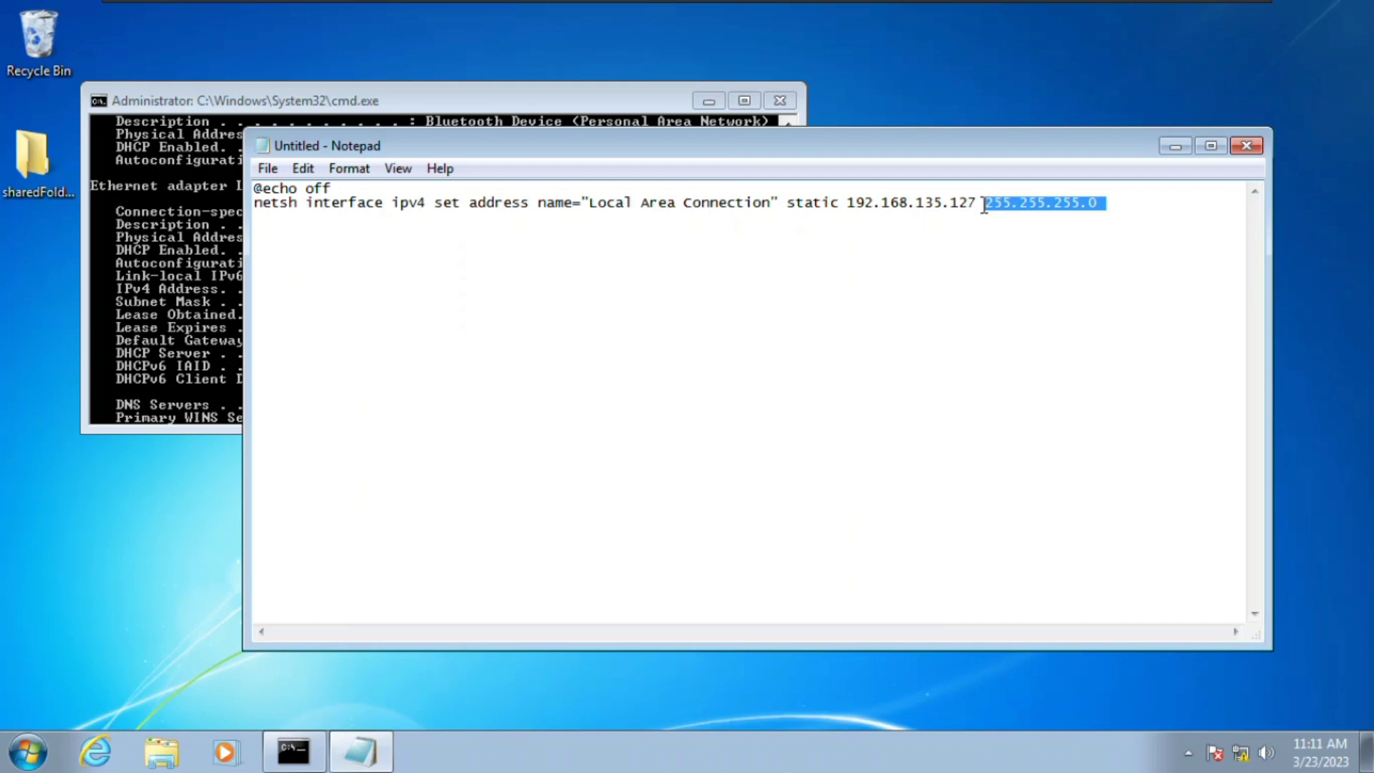
pyautogui.click(1097, 247)
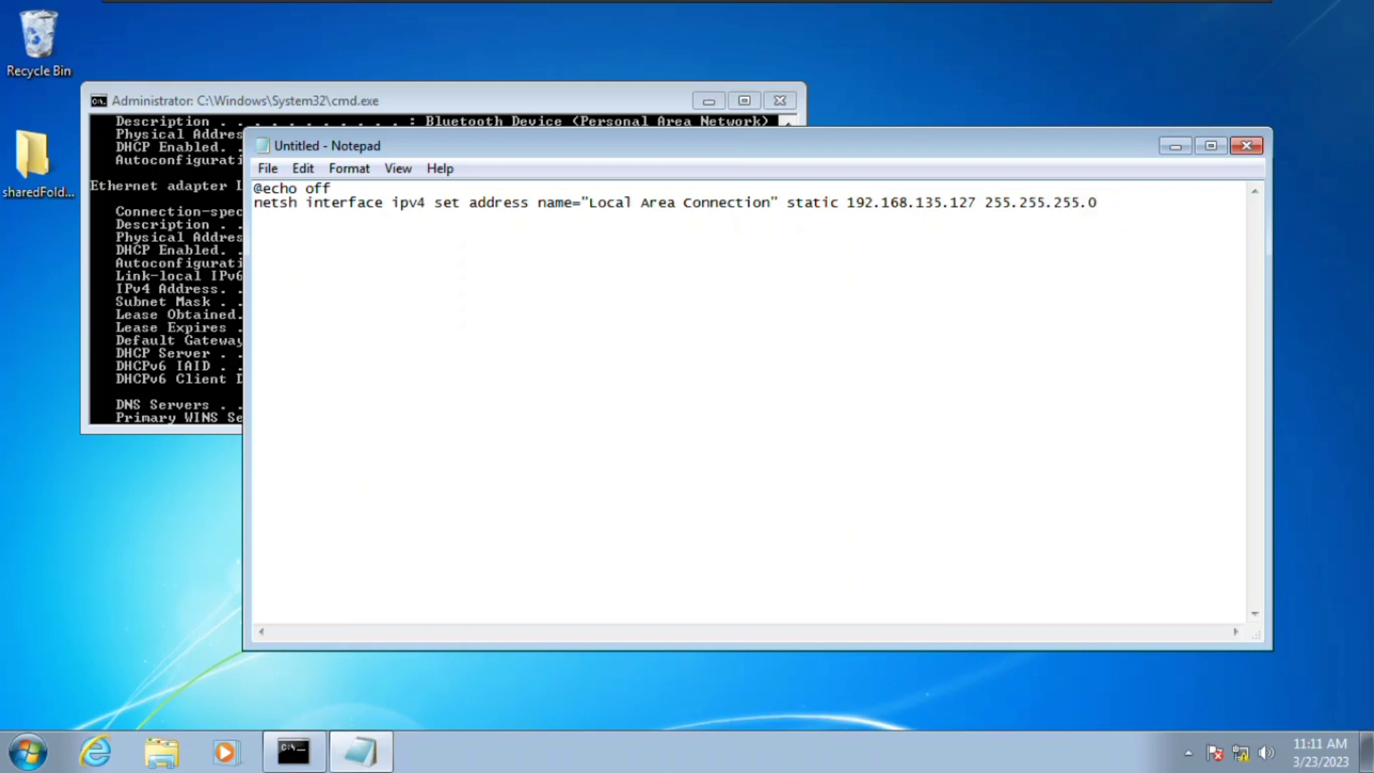
# Append gateway 192.168.135.2 to the netsh line and verify it against the ipconfig output.
pyautogui.write('192.168.135.127 255.255.255.0 192.168.135.2.168.135.2')
pyautogui.click(195, 314)
pyautogui.scroll(-5, 582, 294)
pyautogui.scroll(5, 582, 294)
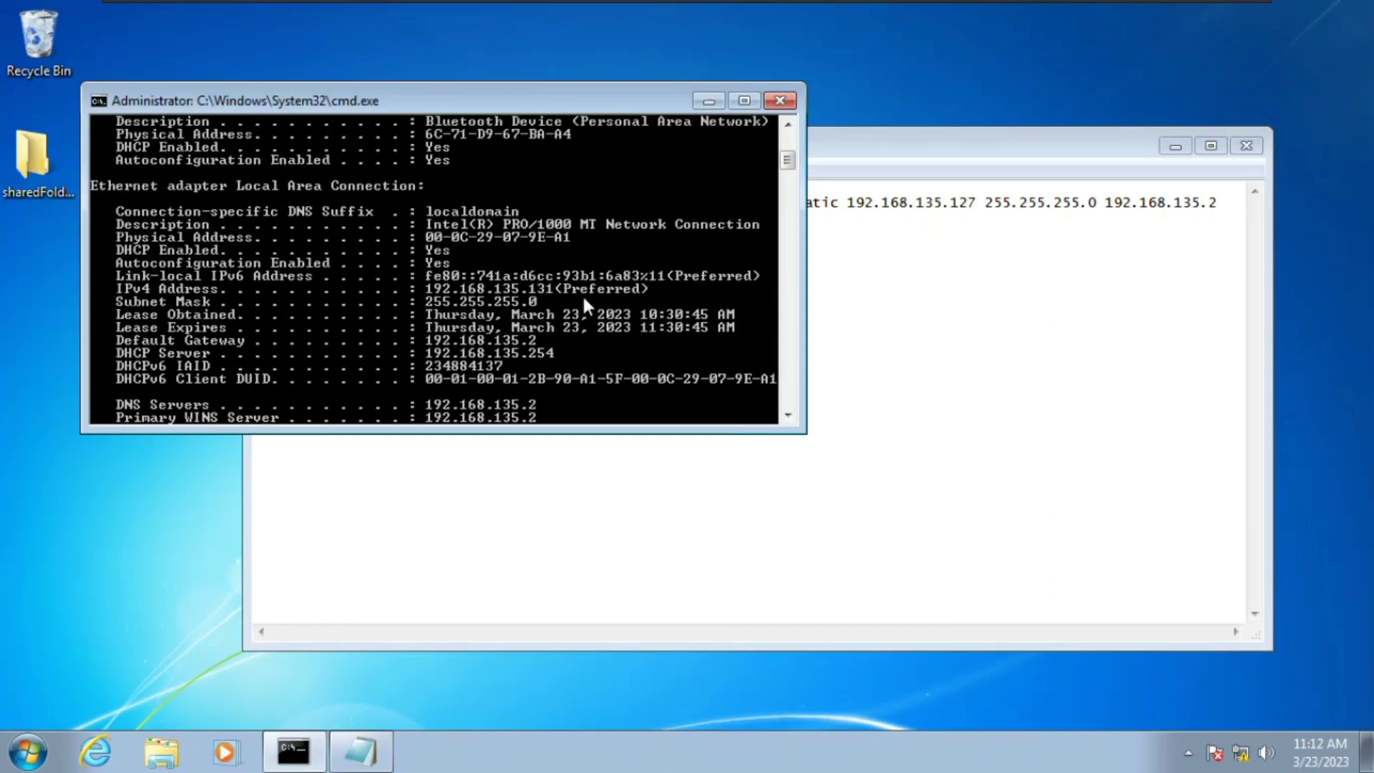
pyautogui.scroll(-2, 583, 294)
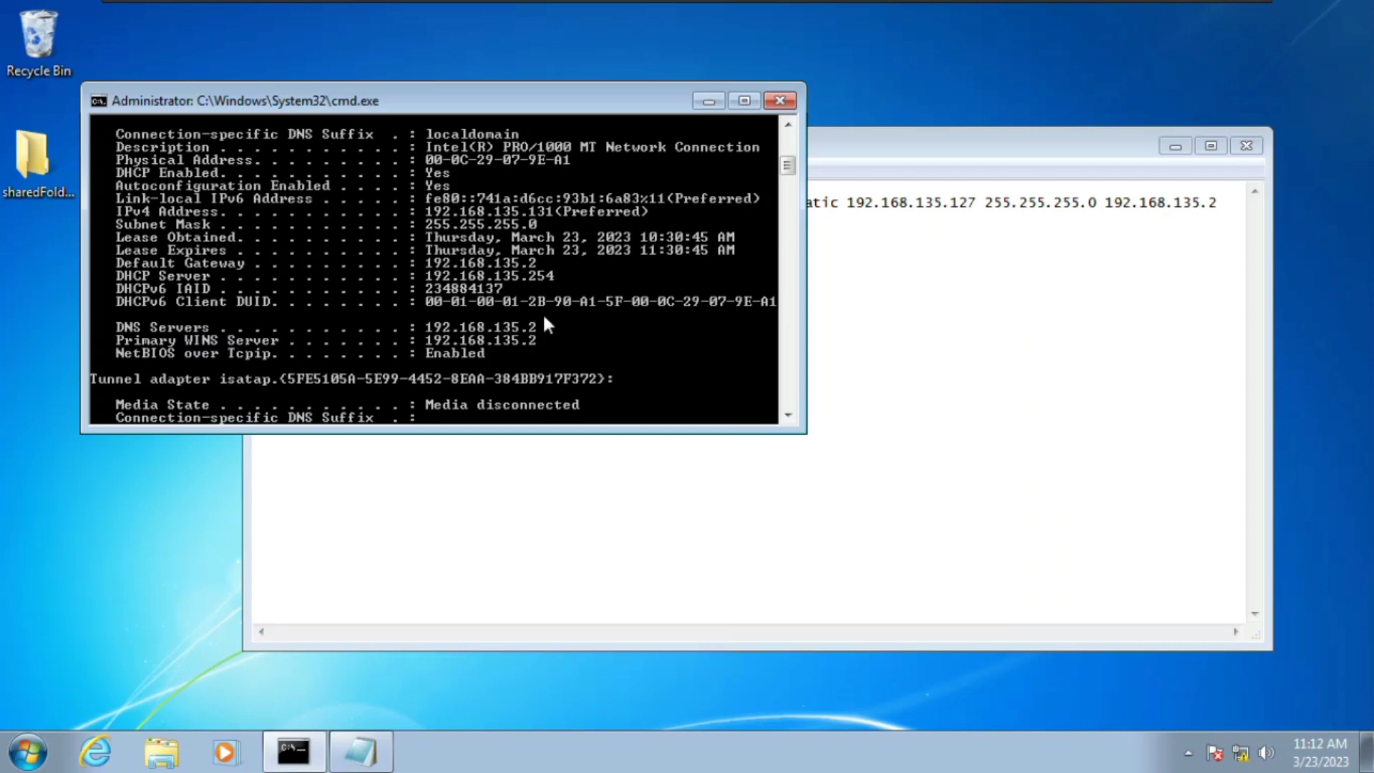
pyautogui.scroll(7, 529, 322)
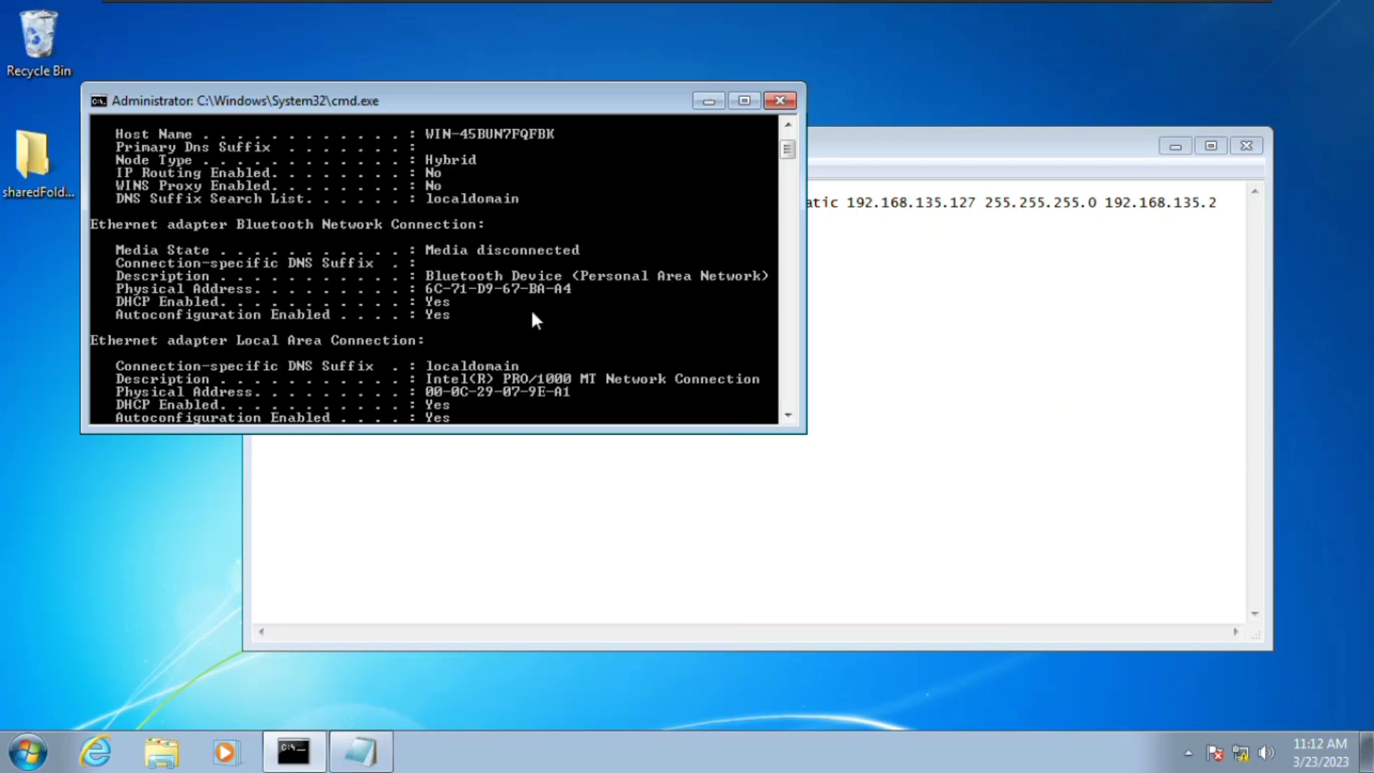
pyautogui.scroll(-3, 531, 308)
pyautogui.scroll(-3, 531, 308)
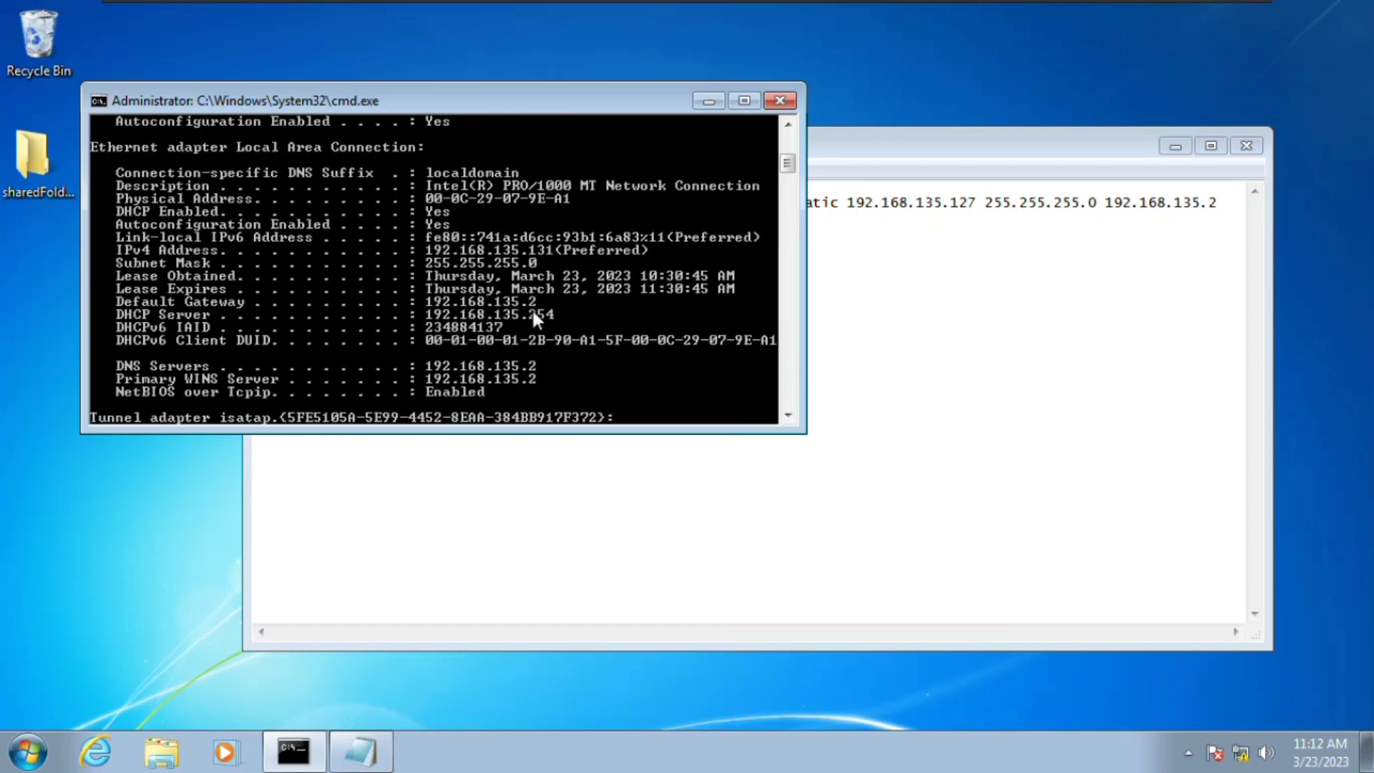
pyautogui.scroll(-1, 466, 319)
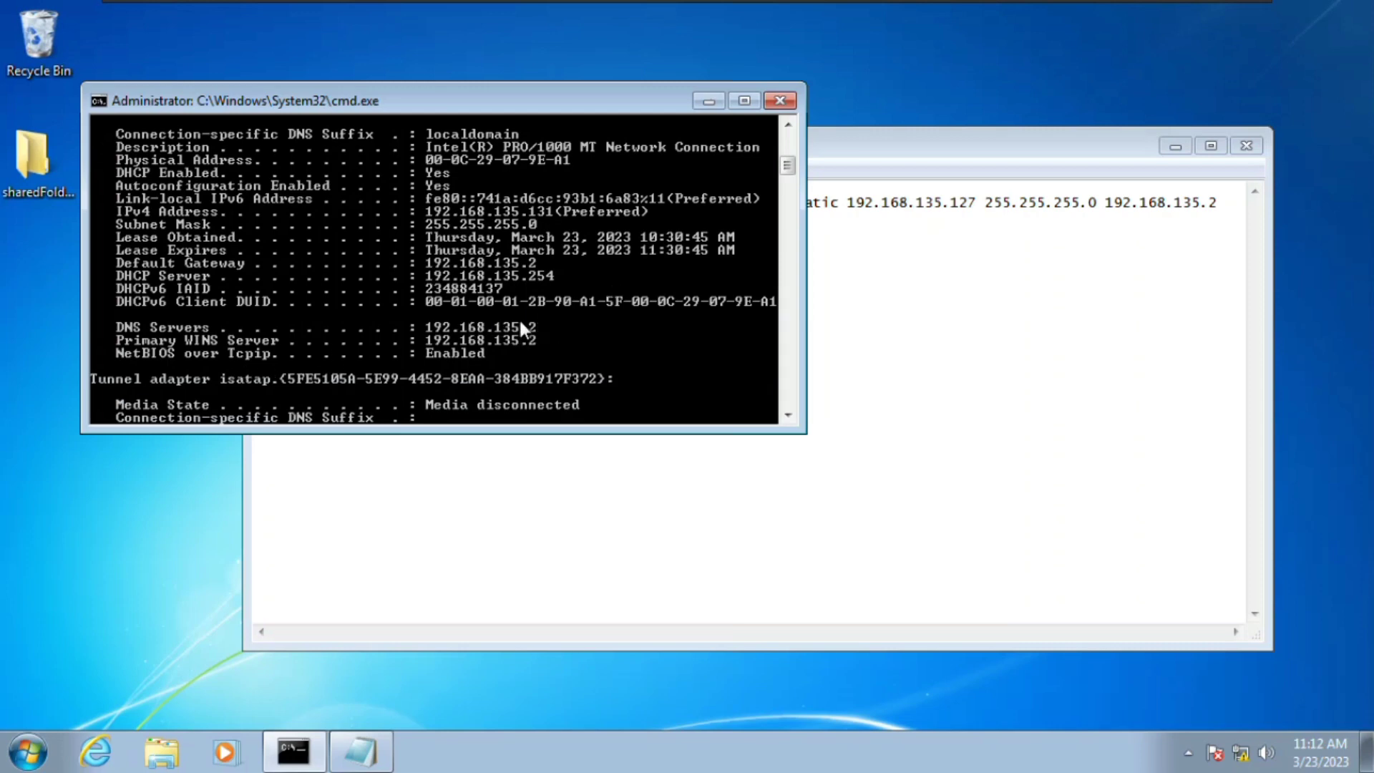
pyautogui.click(1136, 238)
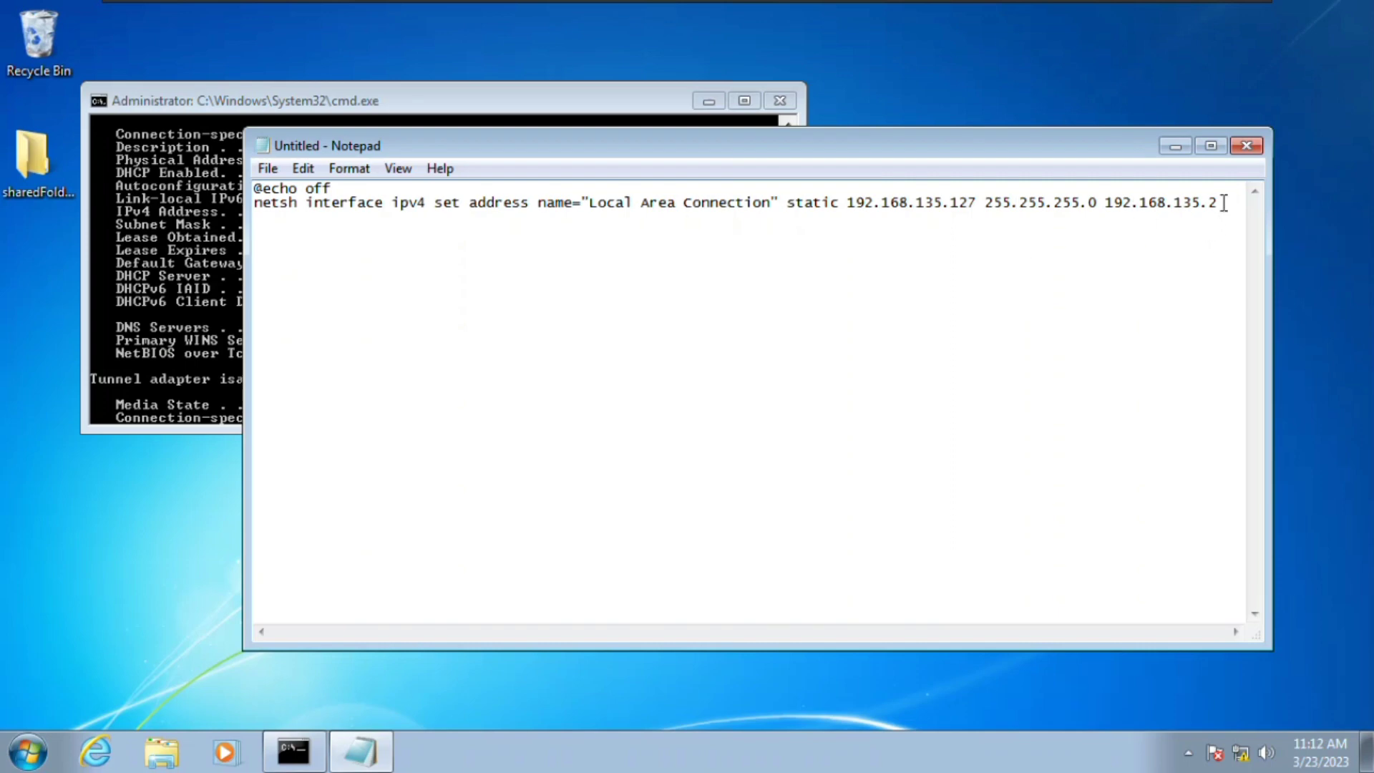
pyautogui.press('Return')
pyautogui.write('echo')
pyautogui.press('BackSpace')
pyautogui.press('BackSpace')
pyautogui.press('BackSpace')
pyautogui.press('BackSpace')
pyautogui.write('@echo o')
pyautogui.write('ff ')
pyautogui.write('net')
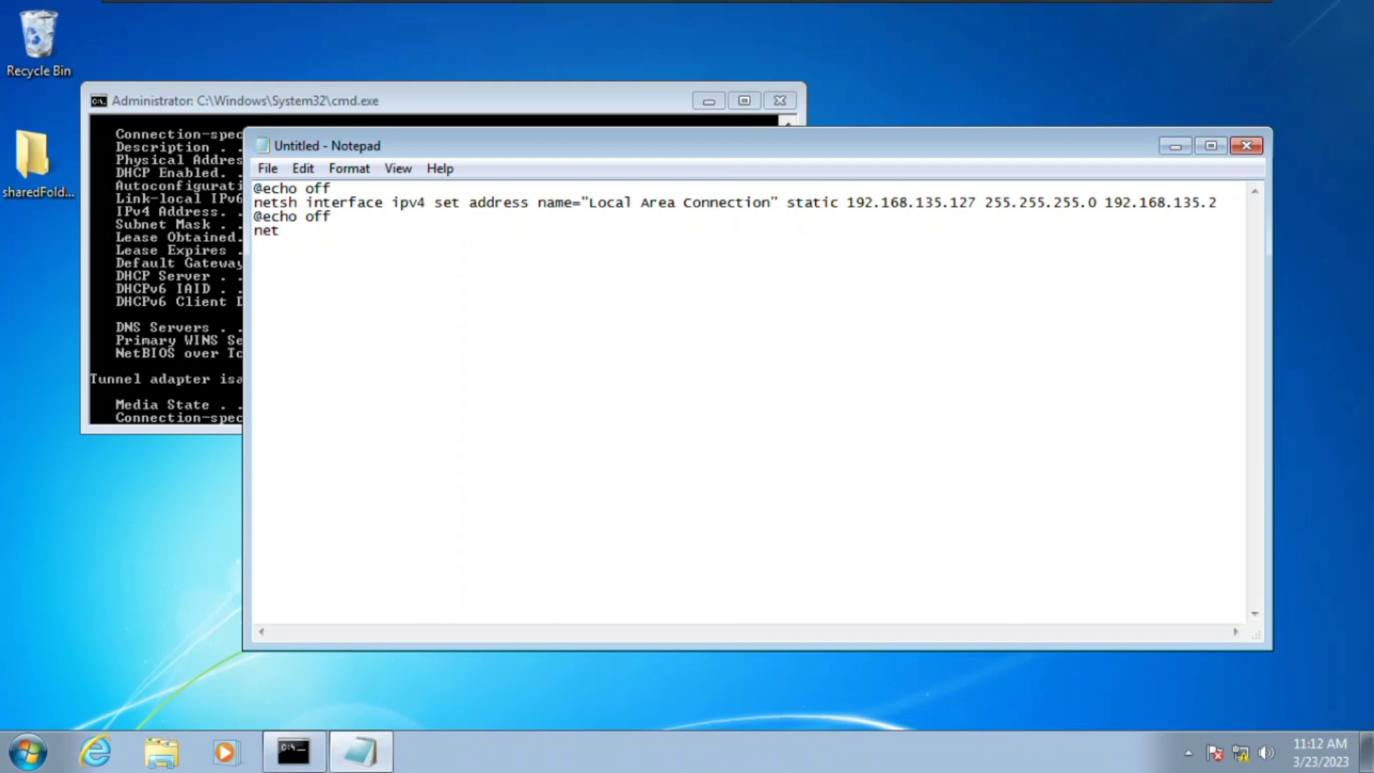
pyautogui.write('sh interface ipv')
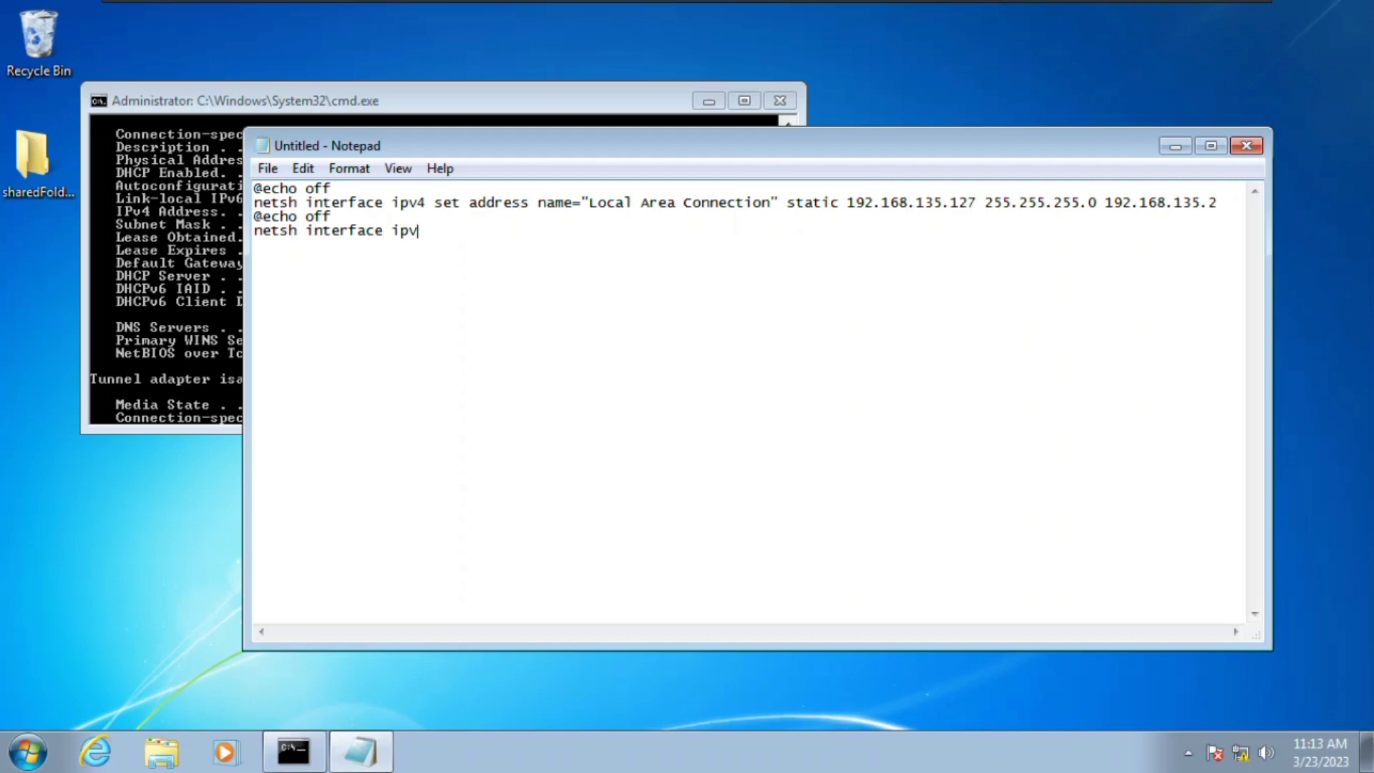
pyautogui.write('4')
pyautogui.write(' set')
pyautogui.press('BackSpace')
pyautogui.write('et dns name={')
pyautogui.press('BackSpace')
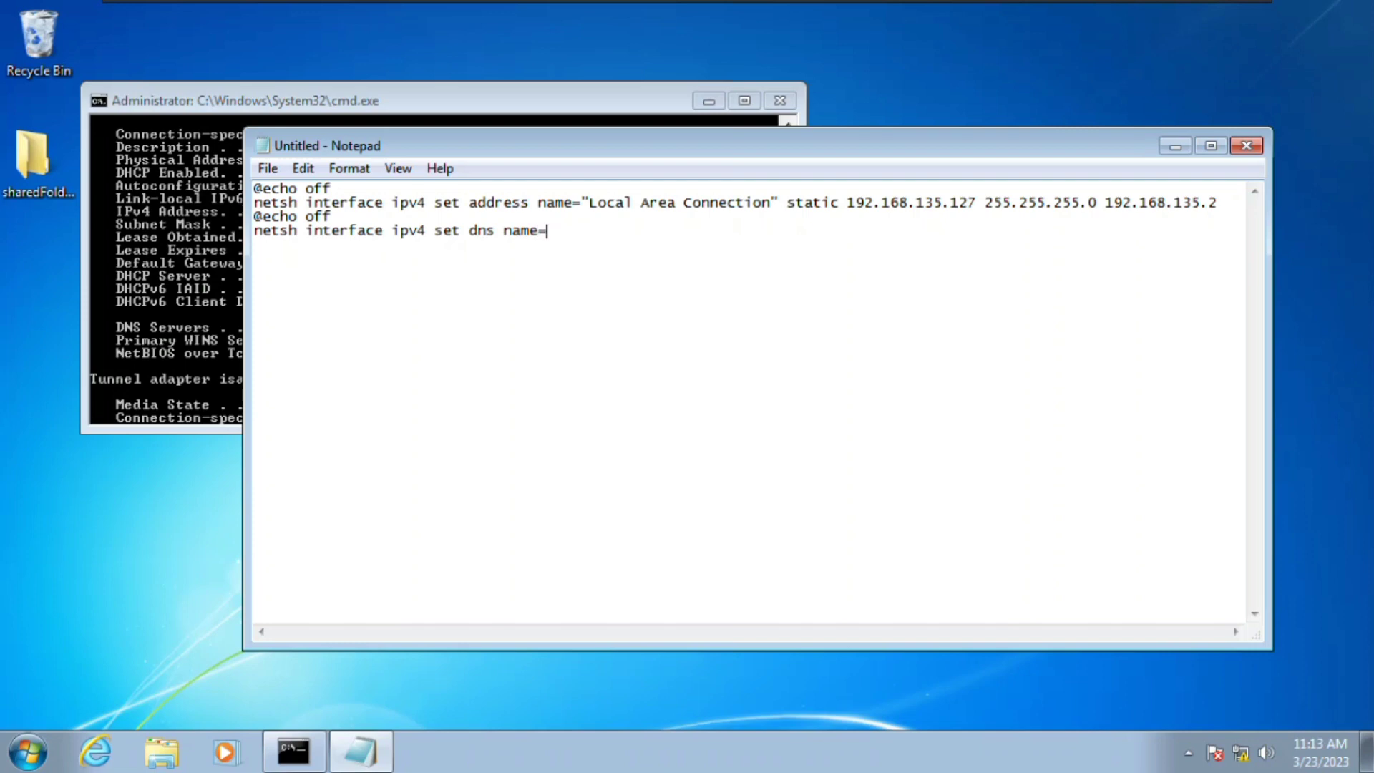
pyautogui.write('""')
# Paste 'Local Area Connection' into the DNS quotes and append 'static 8.8.8.8'.
pyautogui.moveTo(770, 207); pyautogui.dragTo(593, 213)
pyautogui.hotkey('ctrl', 'c')
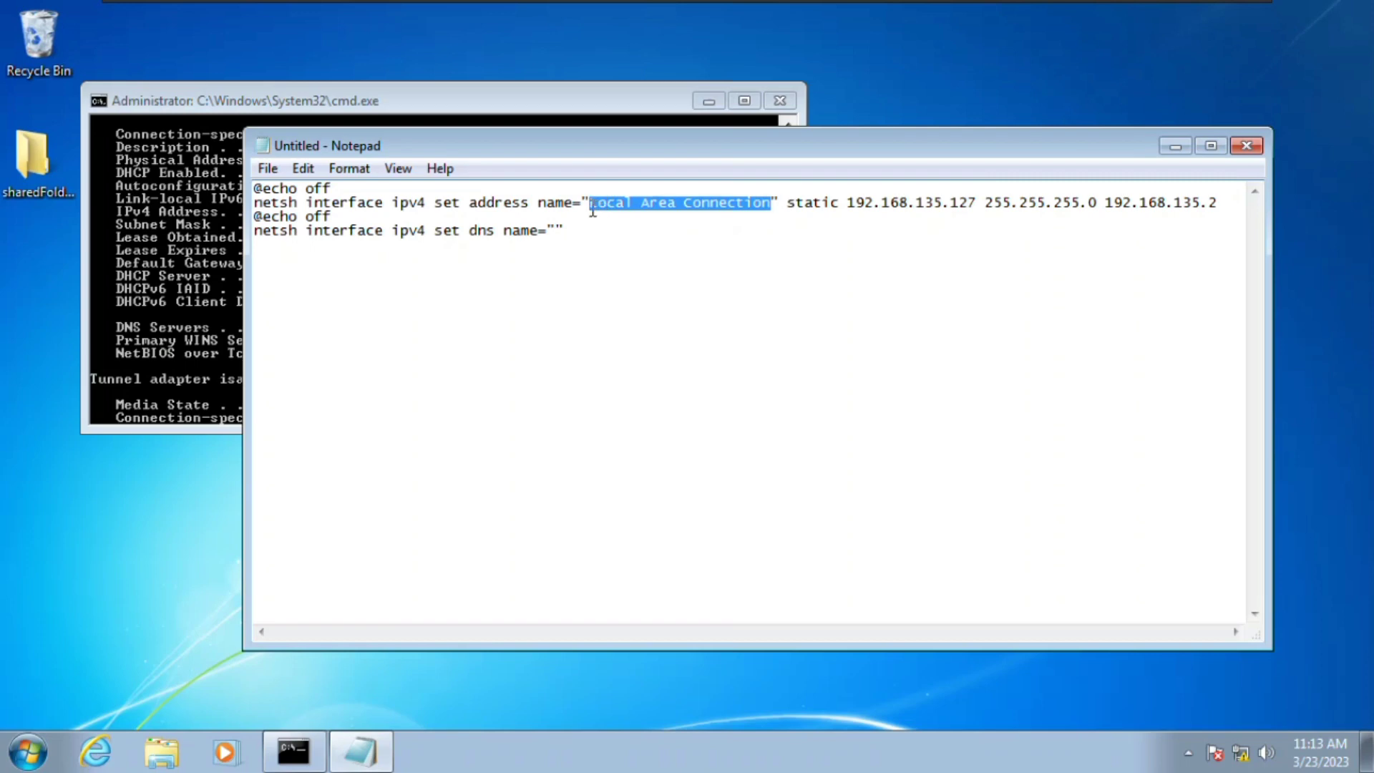
pyautogui.click(555, 229)
pyautogui.hotkey('ctrl', 'v')
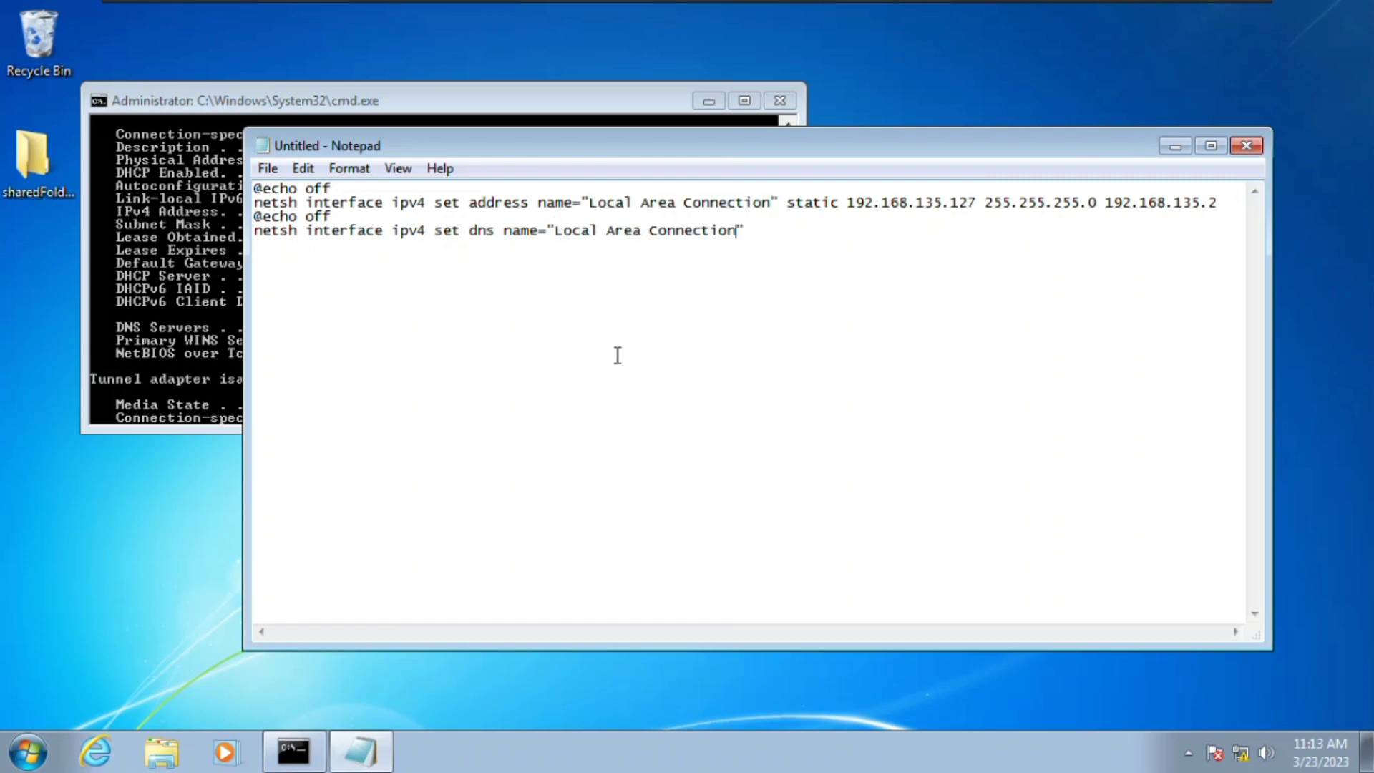
pyautogui.click(756, 238)
pyautogui.write('static 8.8.8.8')
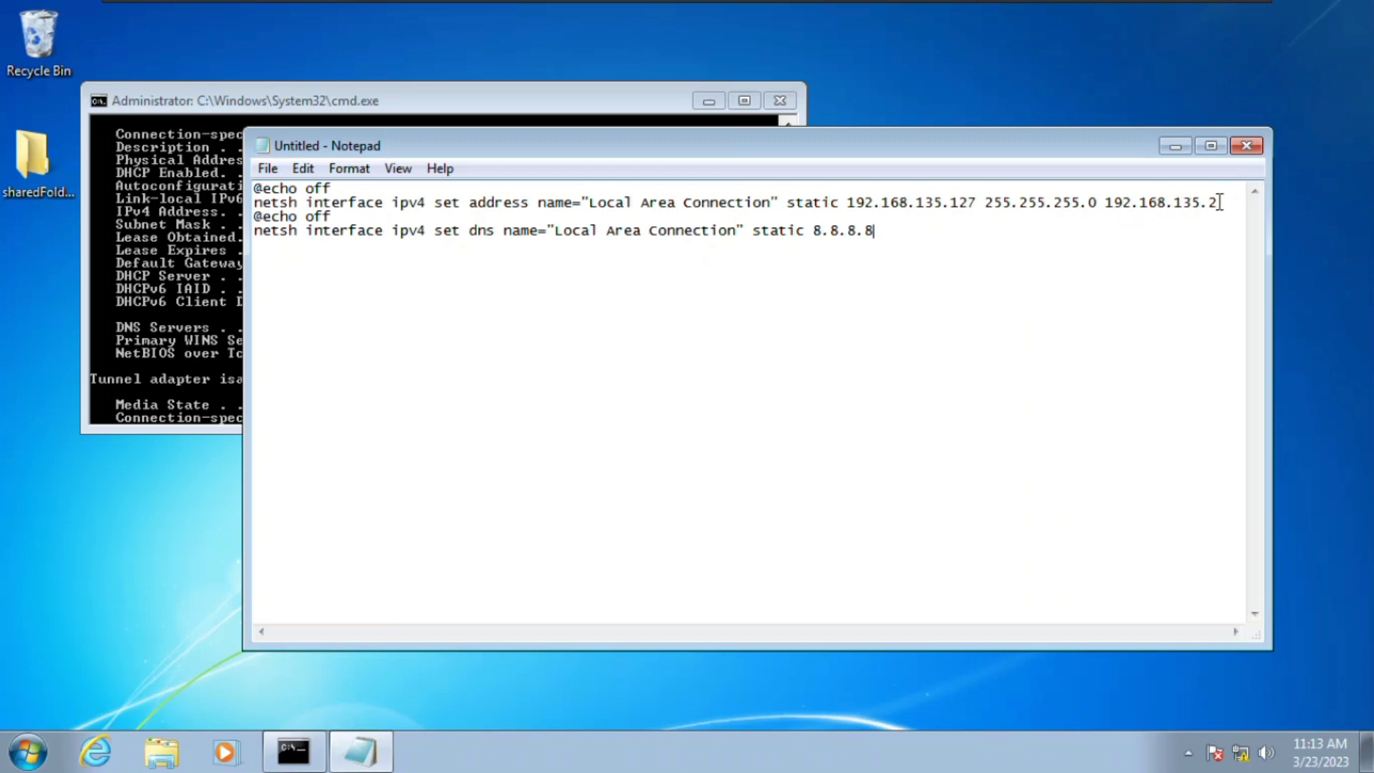
pyautogui.moveTo(1219, 205); pyautogui.dragTo(1106, 204)
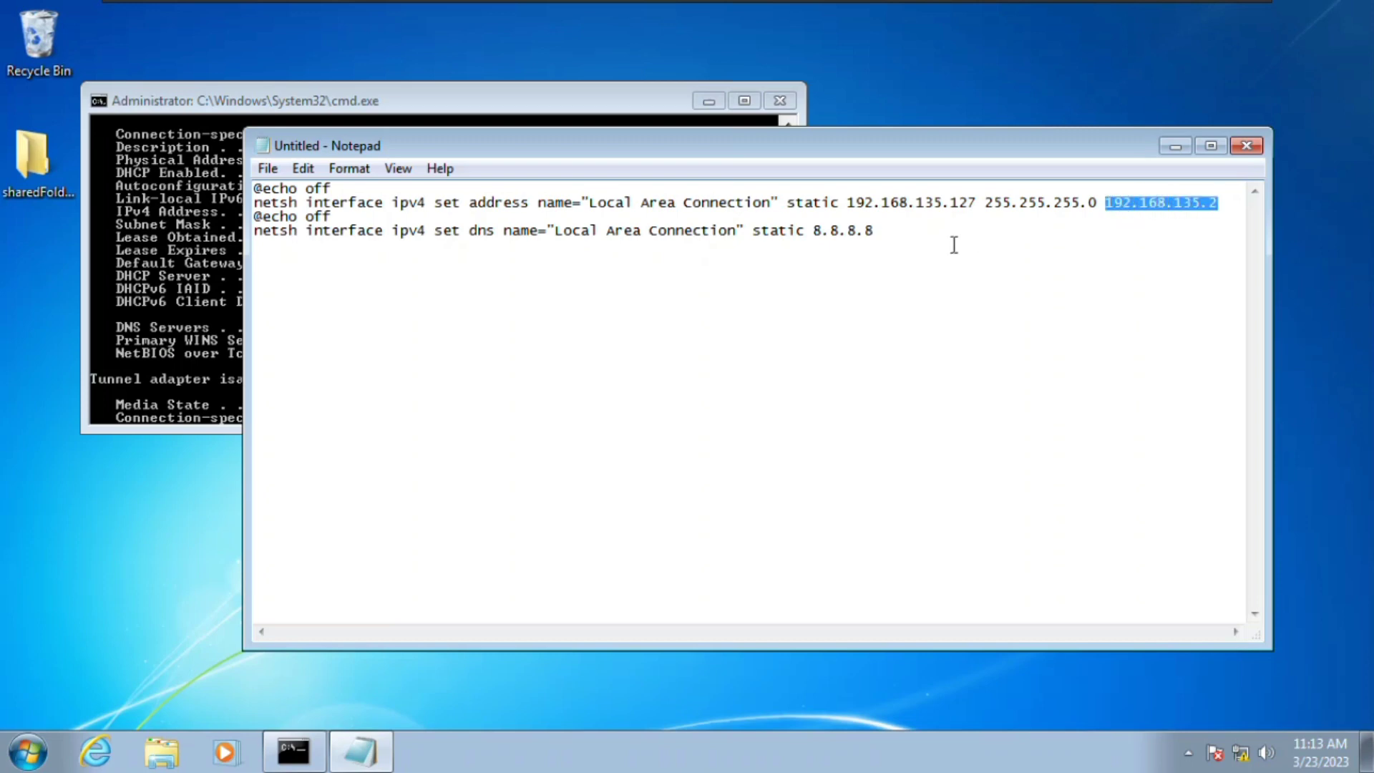
pyautogui.hotkey('ctrl', 'End')
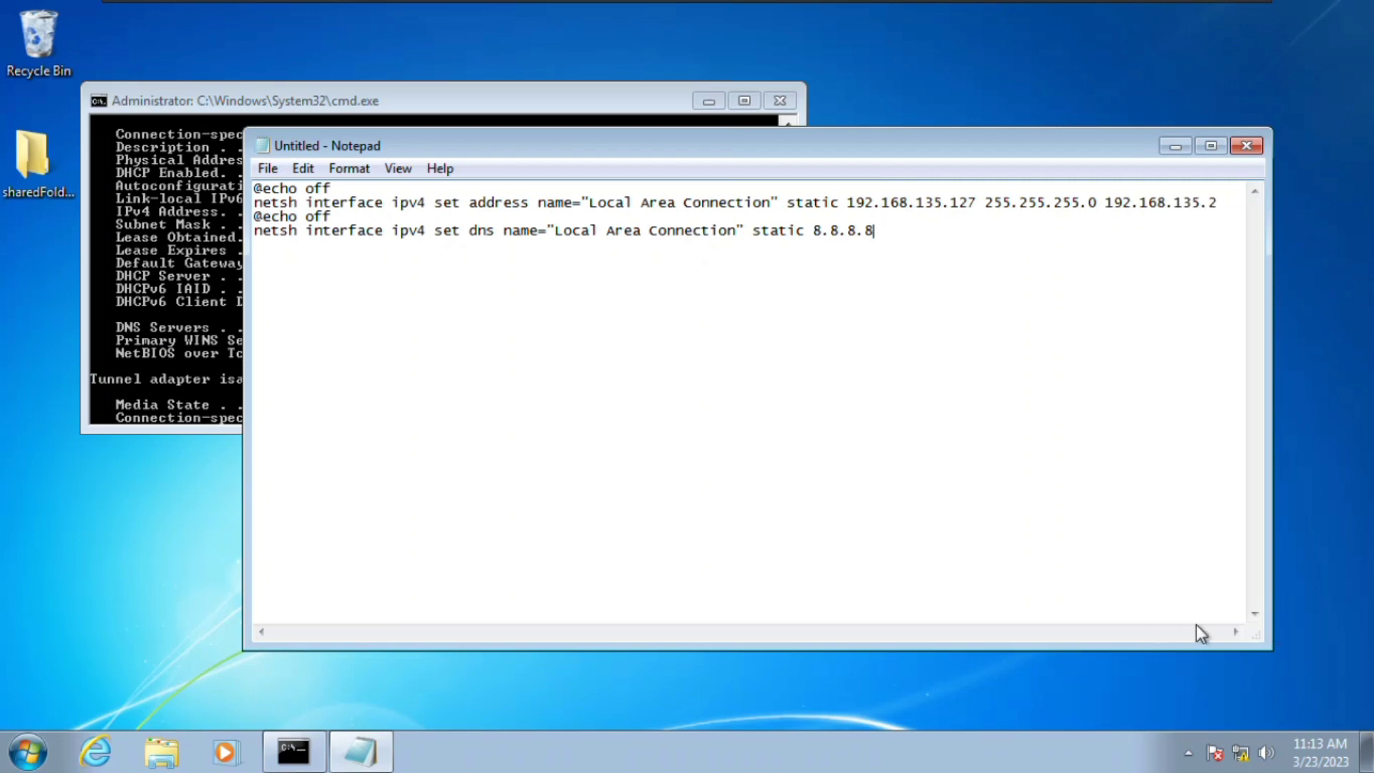
pyautogui.rightClick(1241, 751)
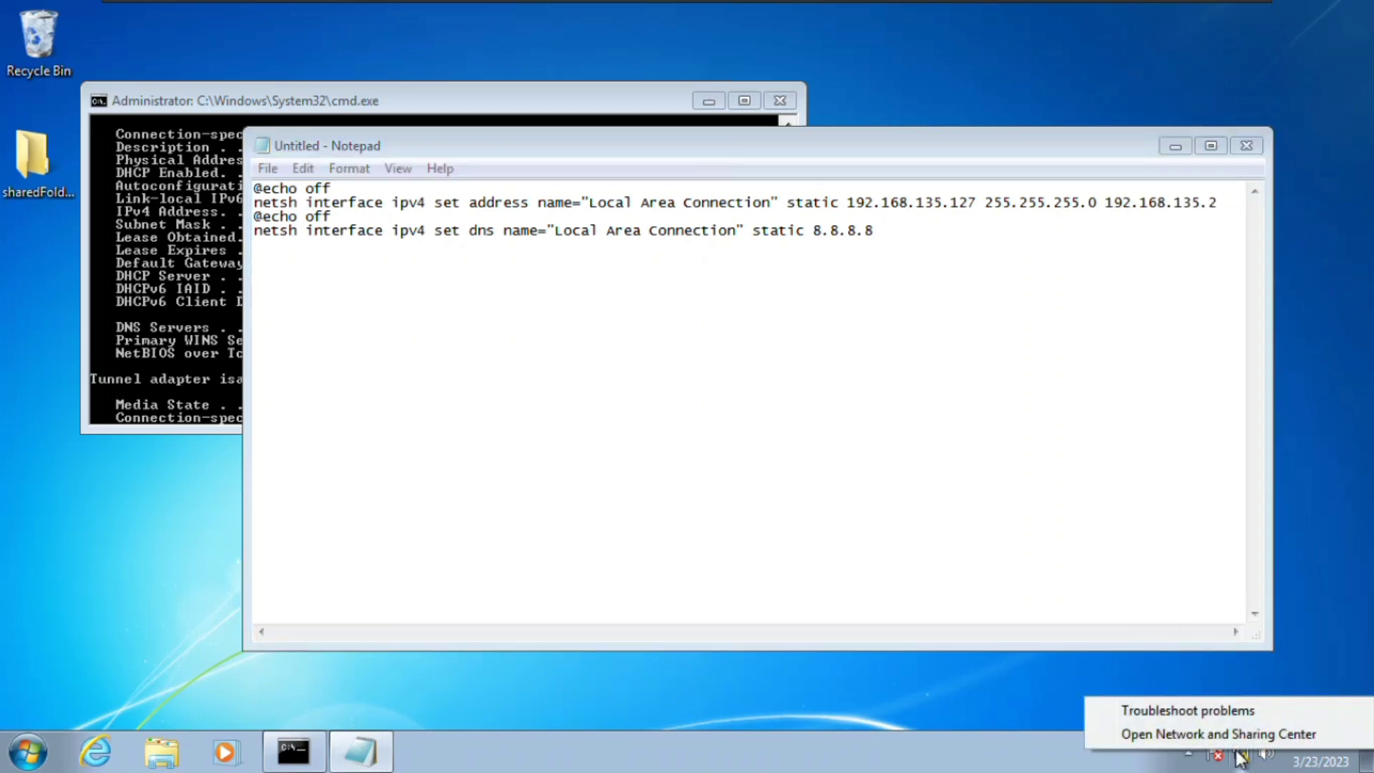
pyautogui.click(1238, 735)
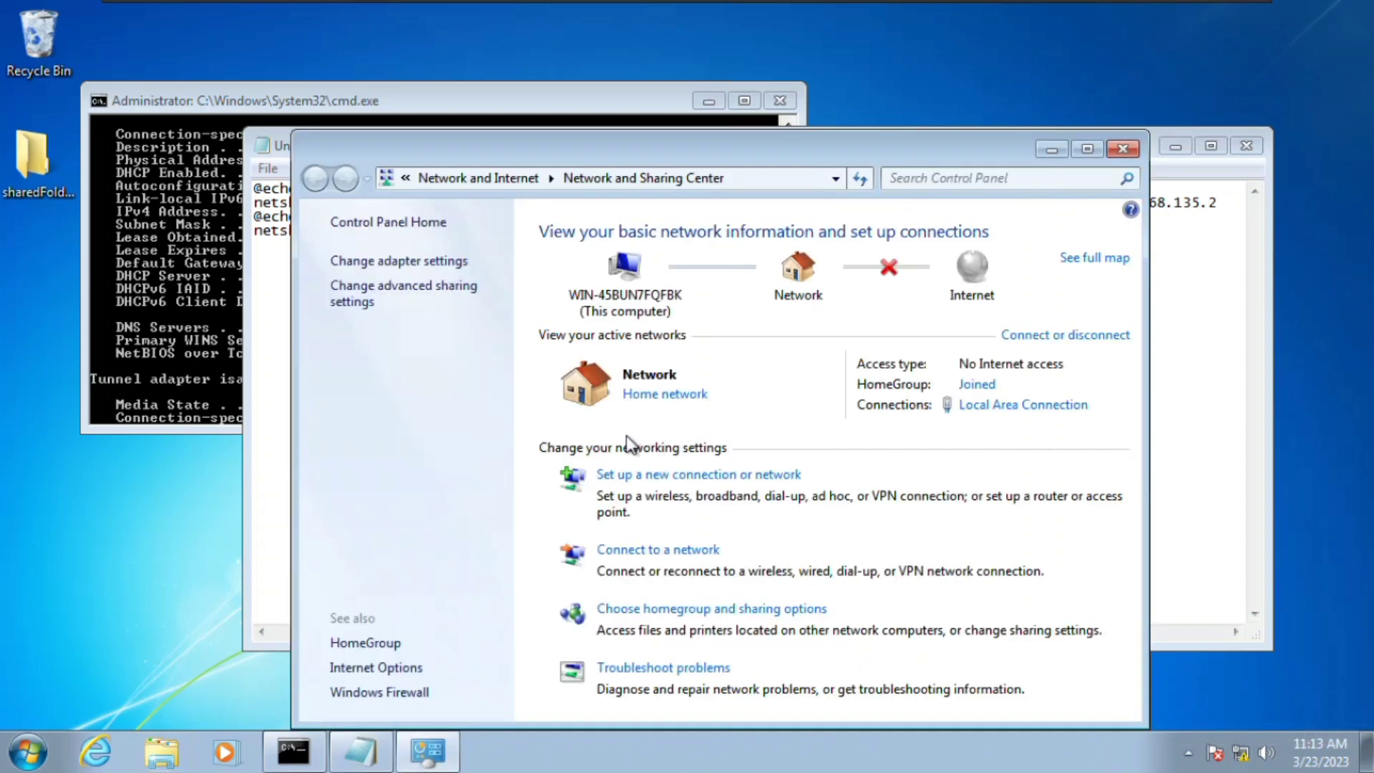
pyautogui.click(470, 275)
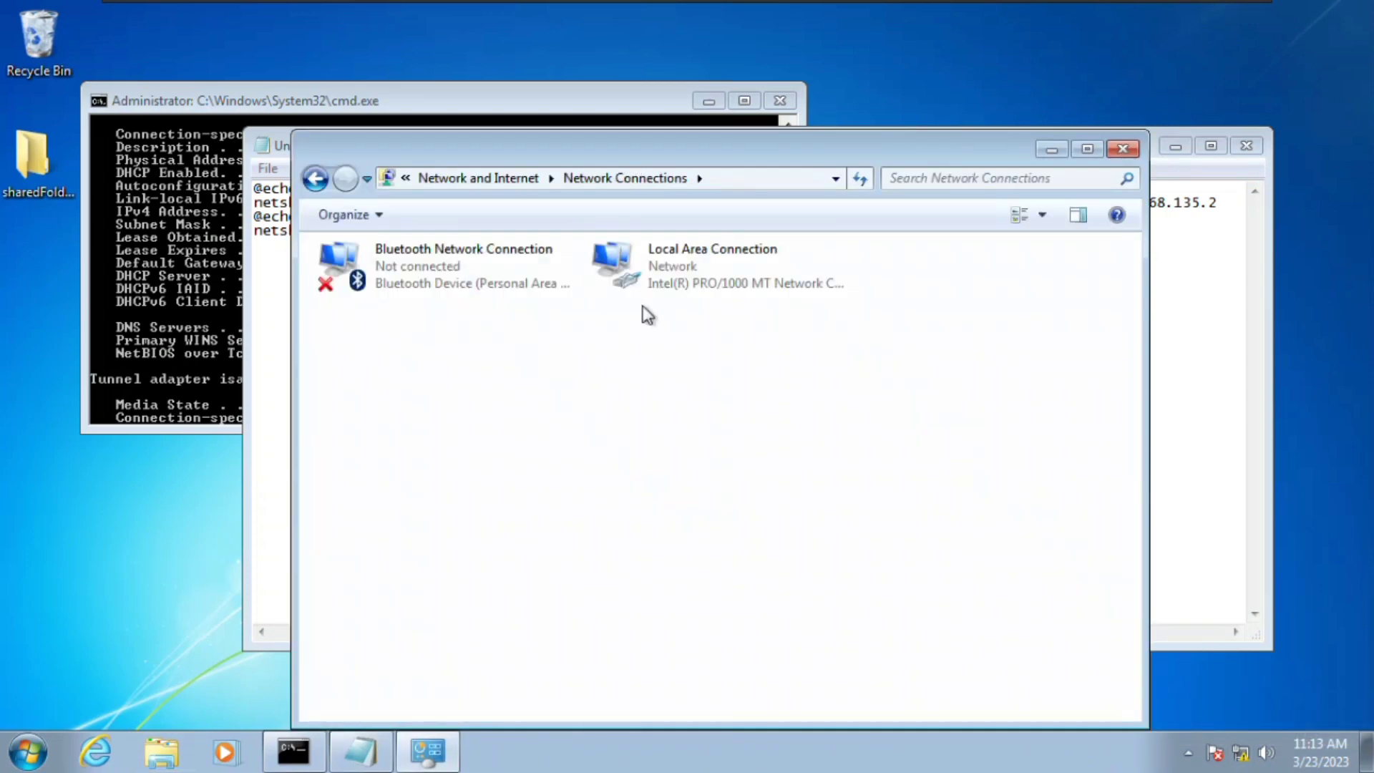
pyautogui.doubleClick(655, 286)
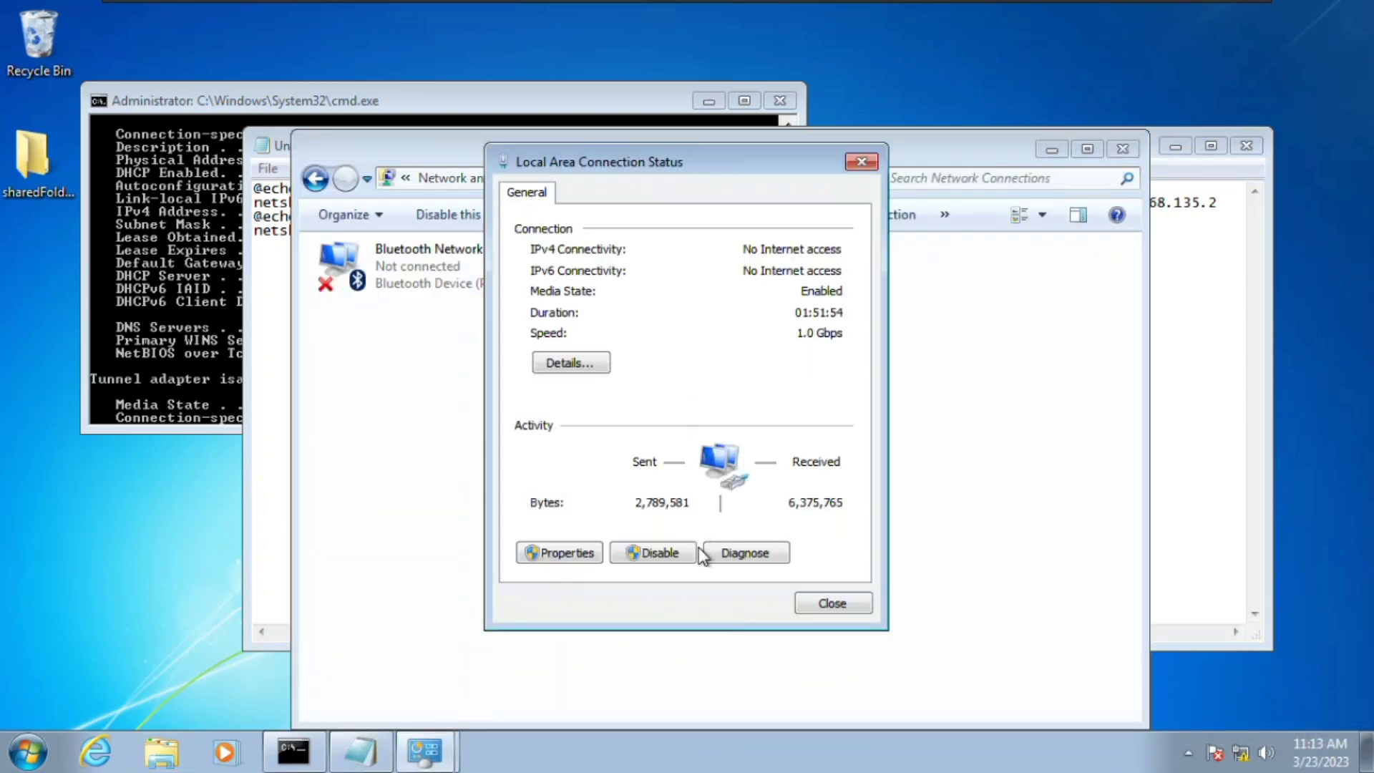
pyautogui.click(567, 551)
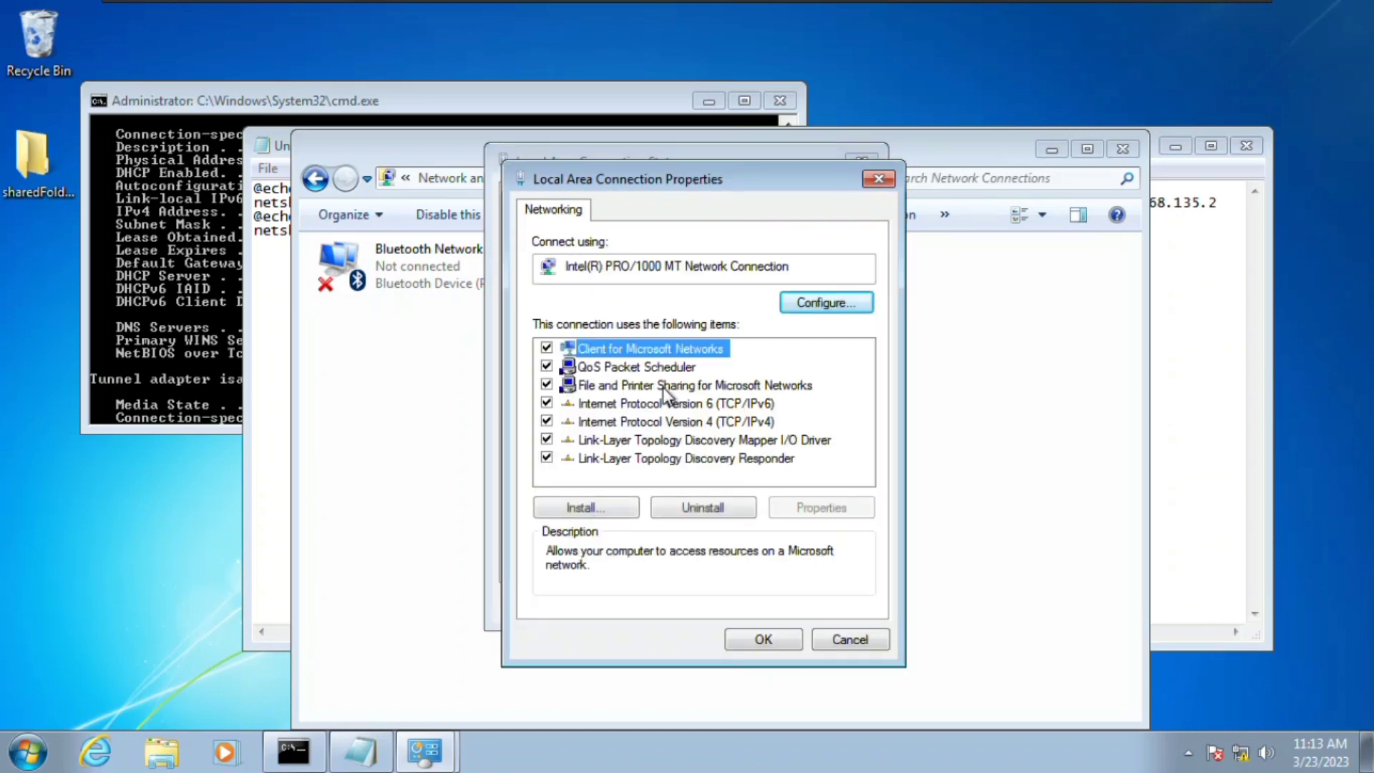
pyautogui.click(655, 422)
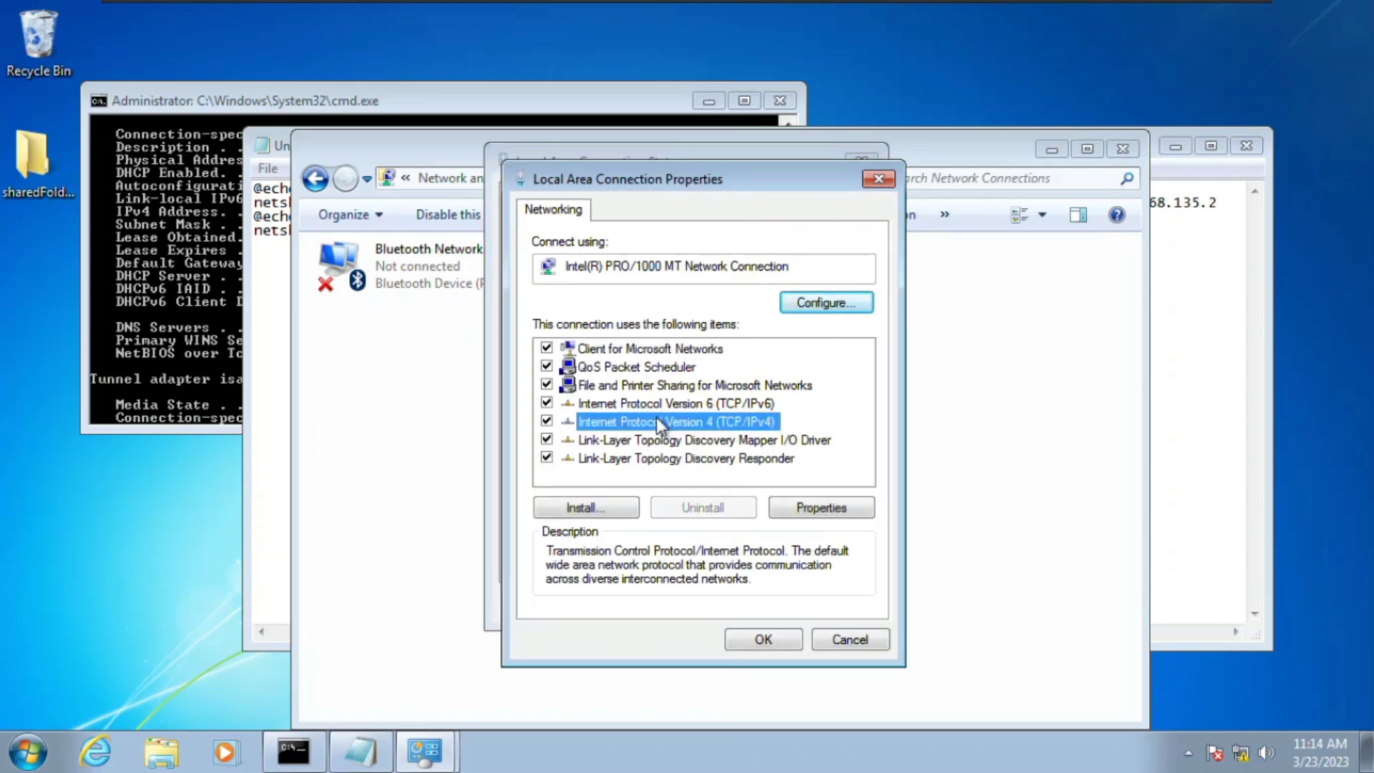
pyautogui.click(805, 505)
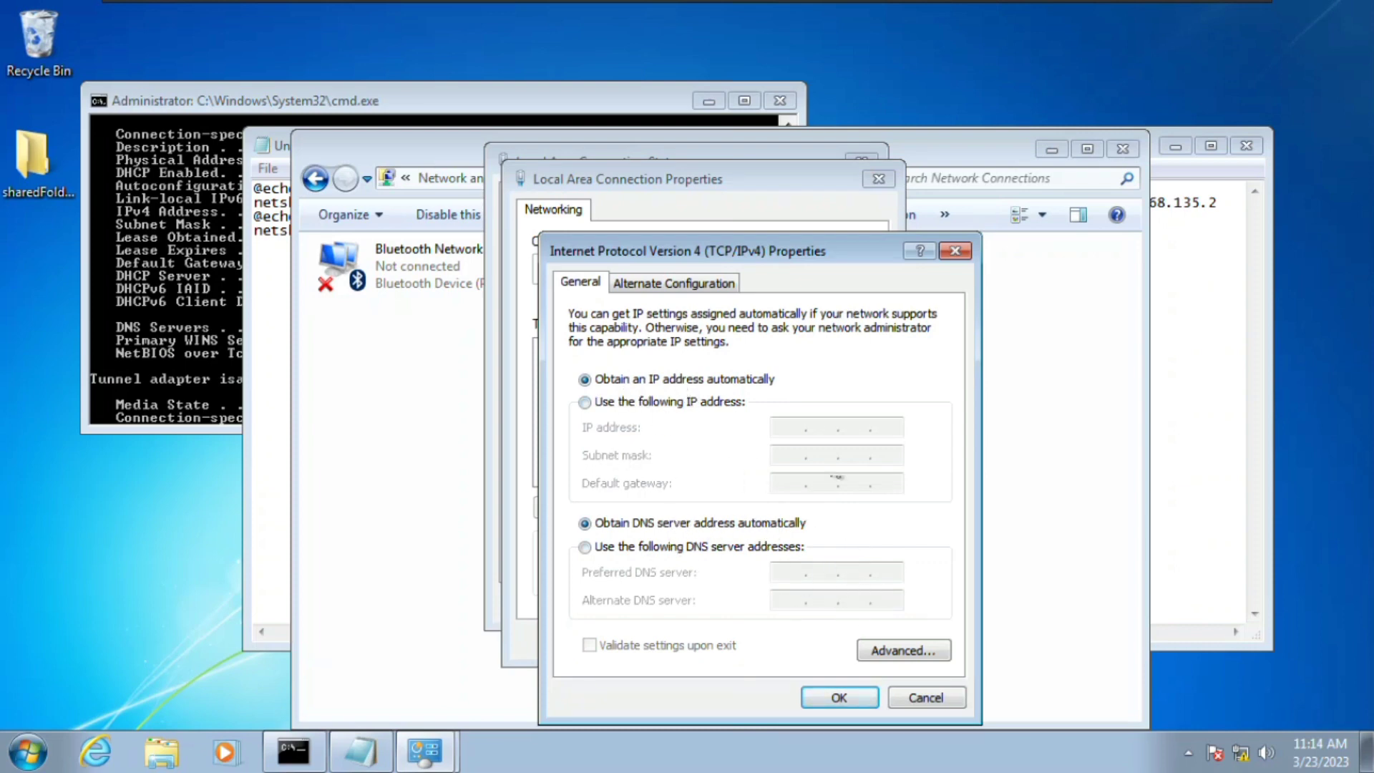
pyautogui.click(918, 701)
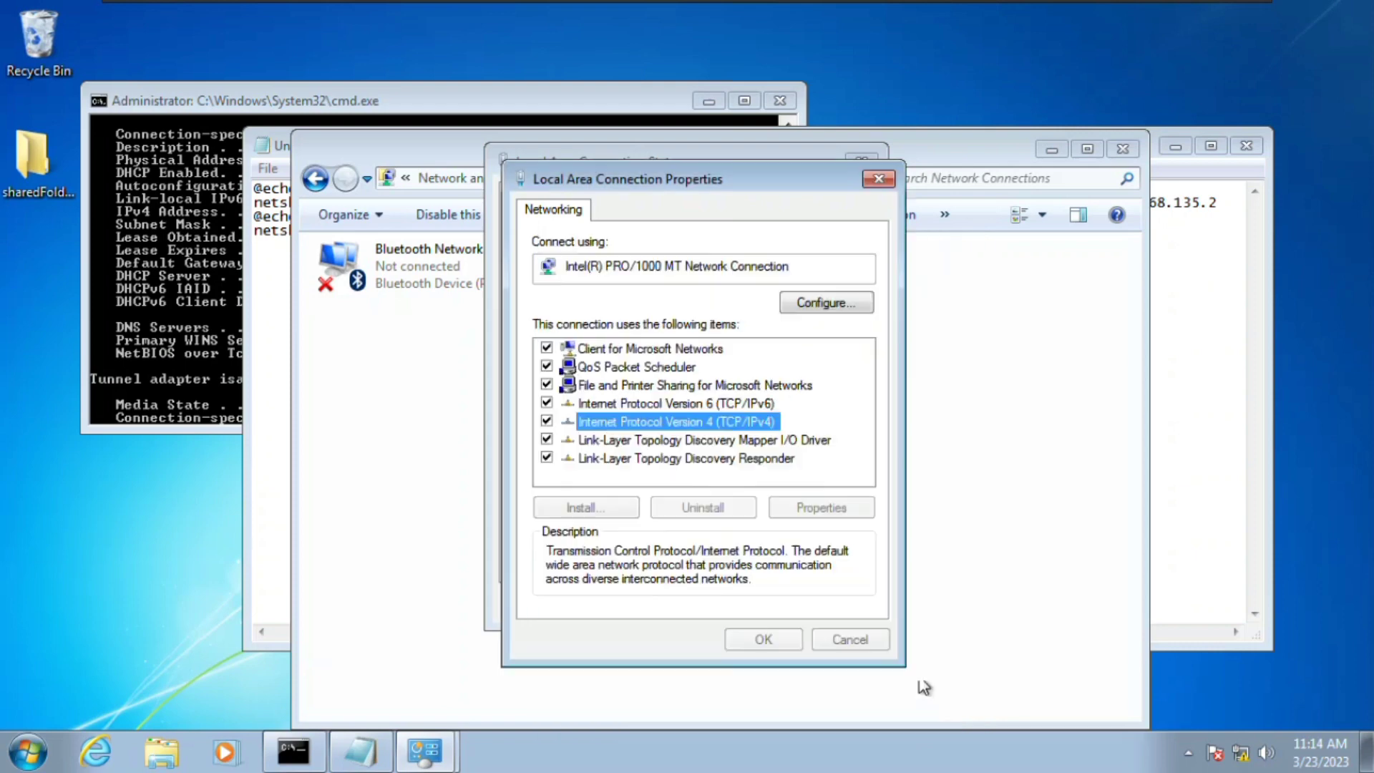
pyautogui.click(877, 179)
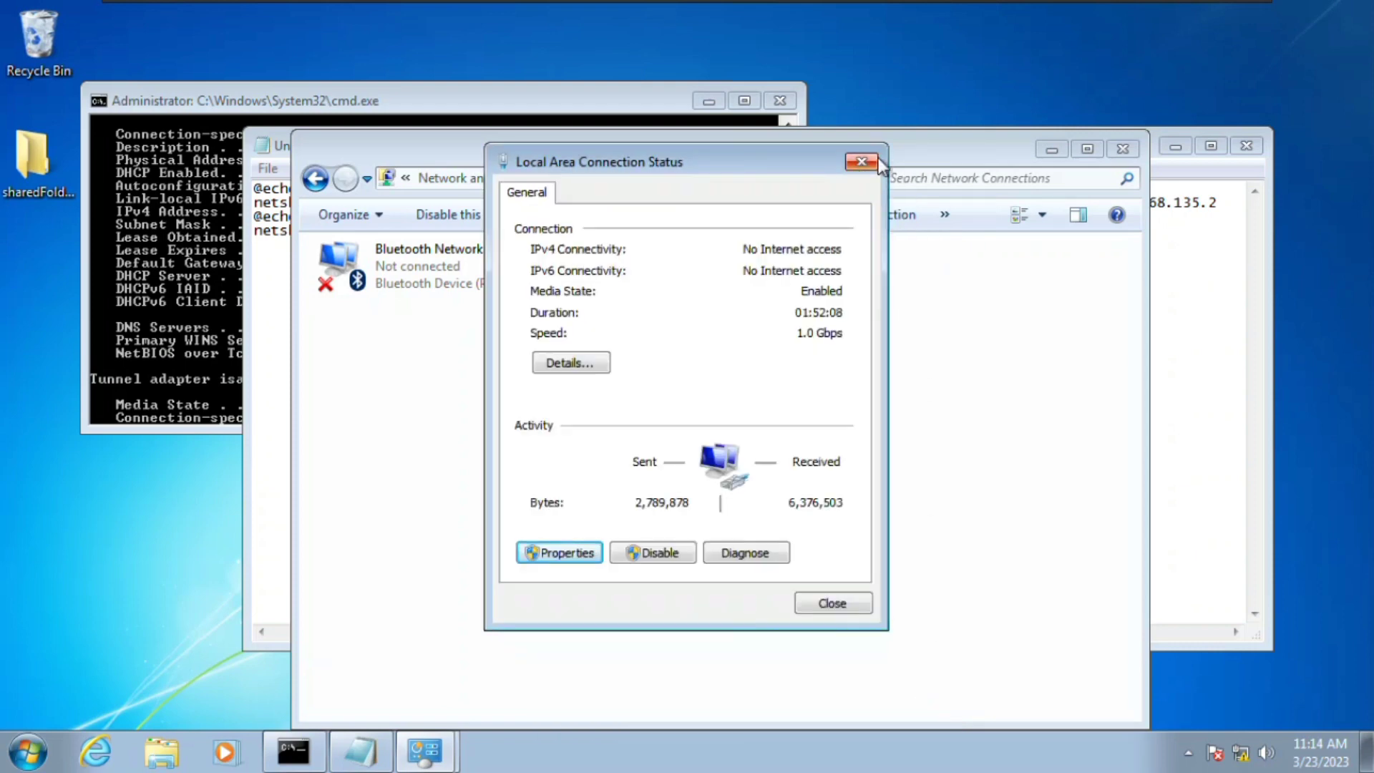
pyautogui.click(866, 159)
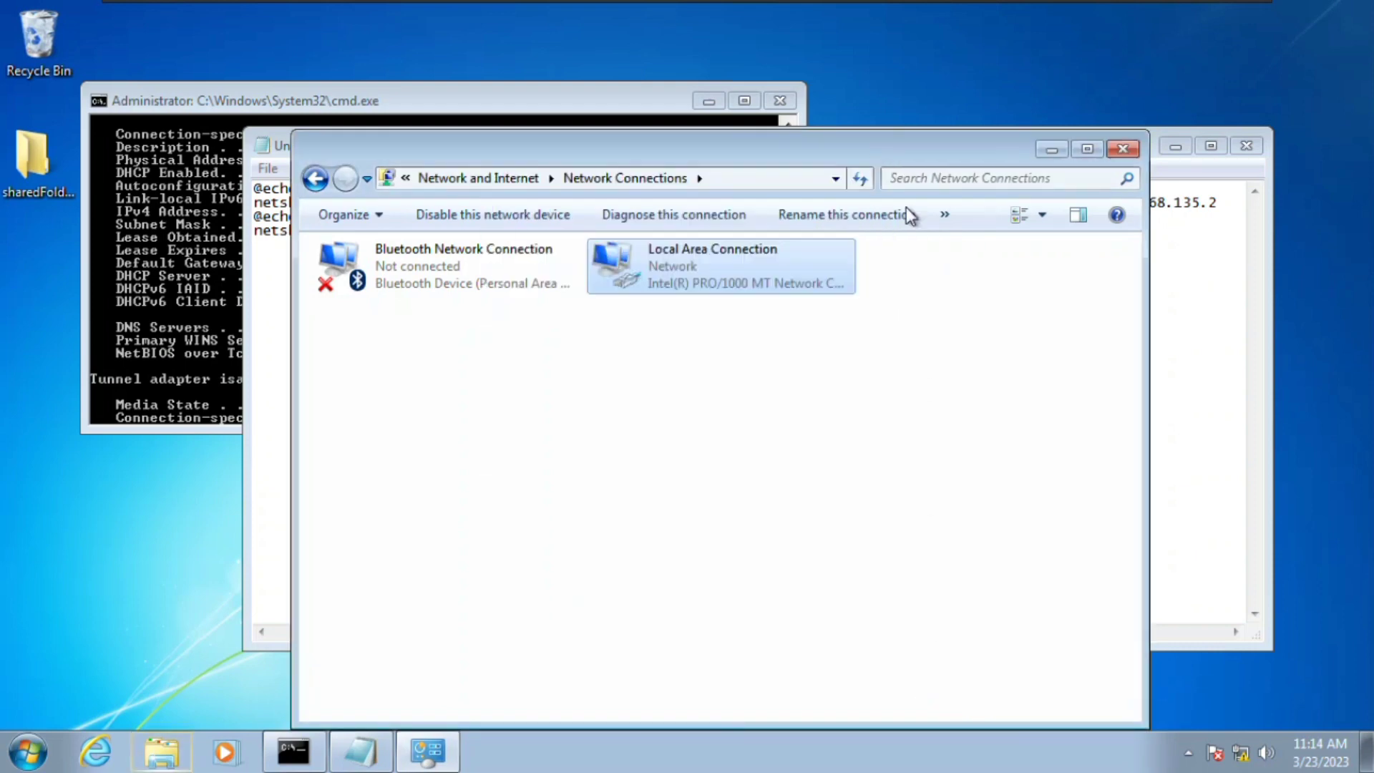
pyautogui.click(1122, 149)
pyautogui.click(770, 339)
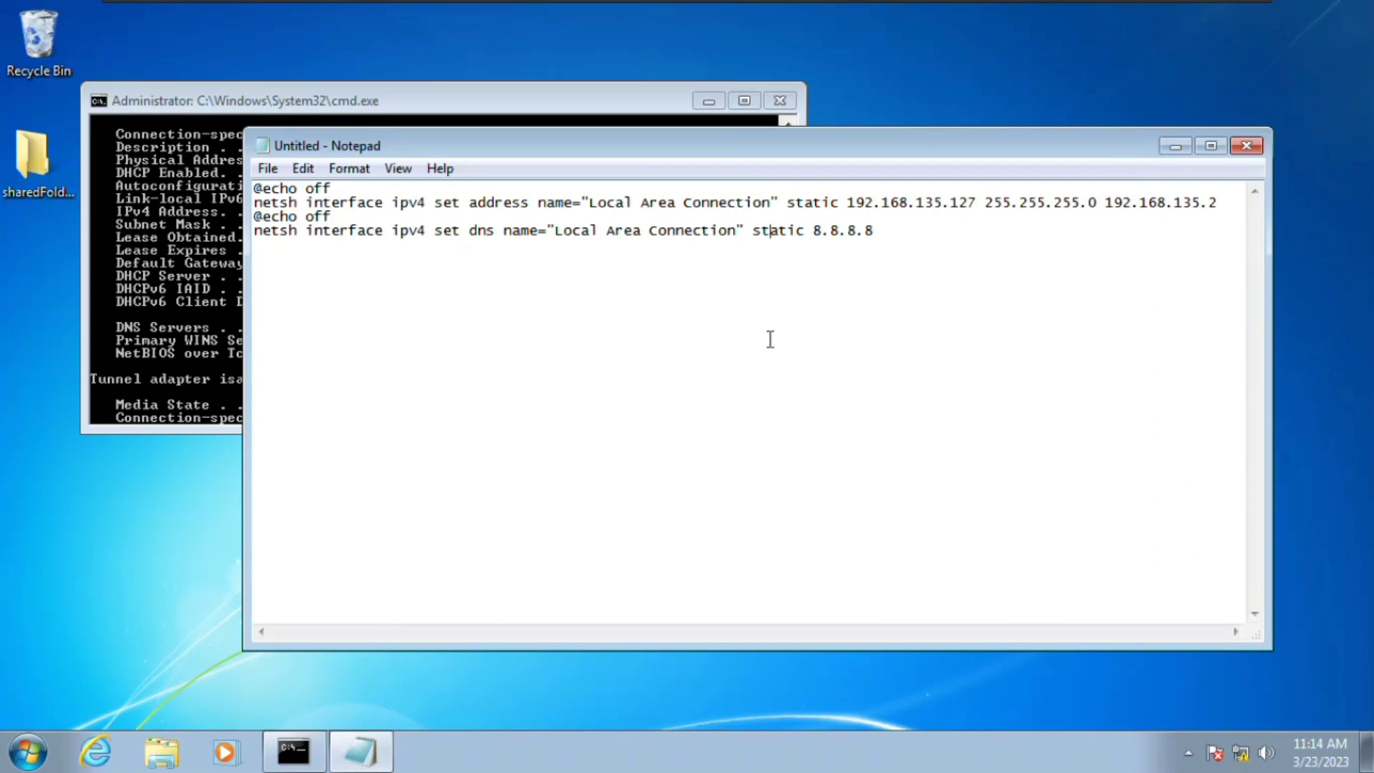
# Tidy the DNS line and add an empty line after it.
pyautogui.press('Return')
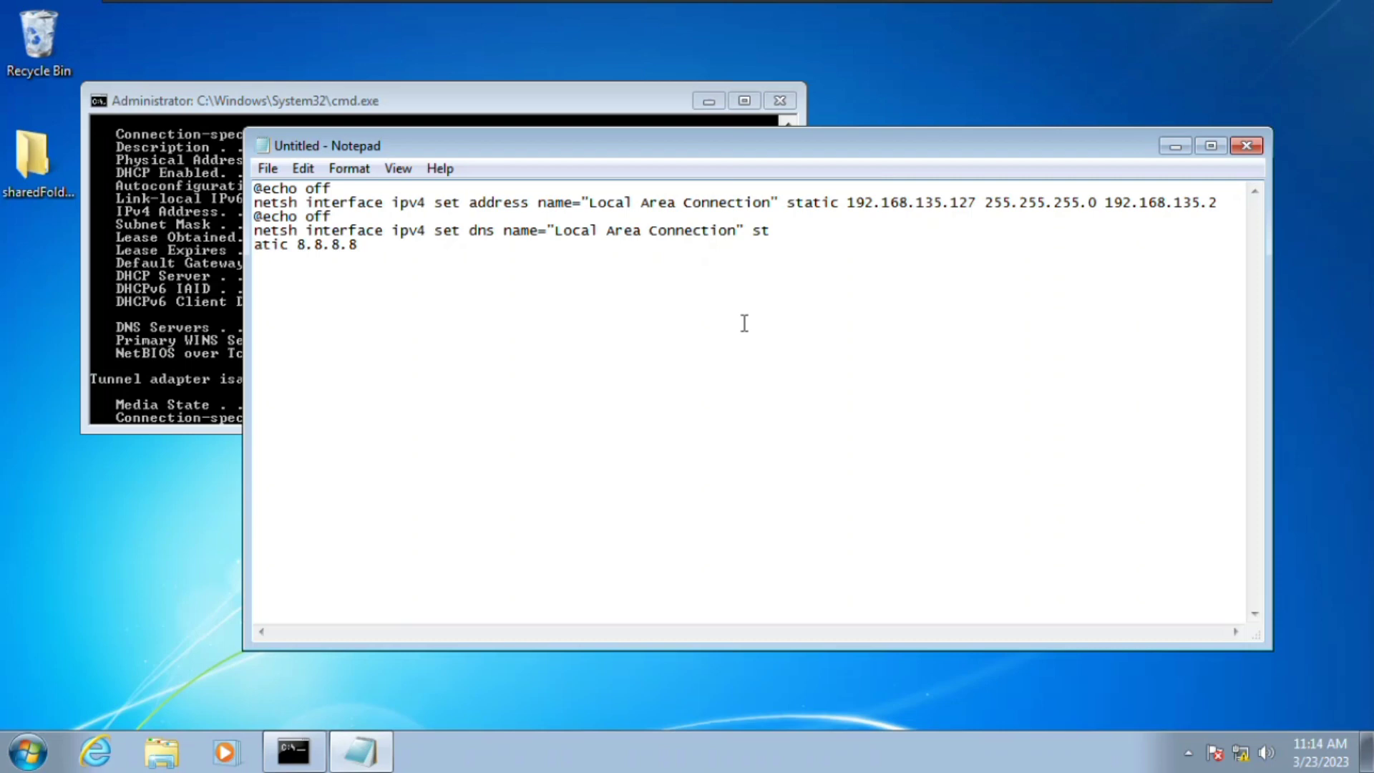
pyautogui.press('BackSpace')
pyautogui.press('Right')
pyautogui.press('Right')
pyautogui.press('Right')
pyautogui.press('Right')
pyautogui.press('Right')
pyautogui.press('Right')
pyautogui.press('Right')
pyautogui.press('Right')
pyautogui.press('Right')
pyautogui.press('Right')
pyautogui.press('Right')
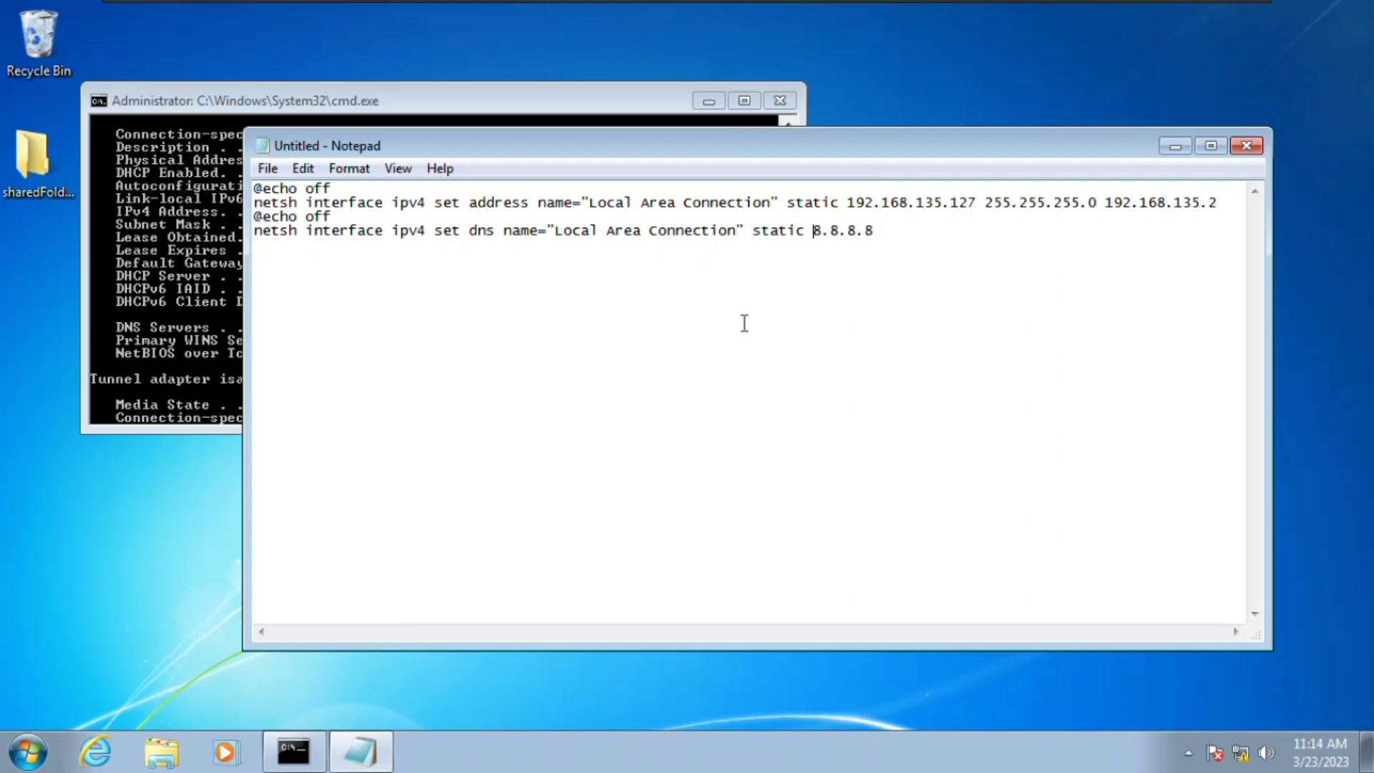
pyautogui.press('Right')
pyautogui.press('Return')
# Start Save As to the Desktop with the file type set to All Files.
pyautogui.click(267, 168)
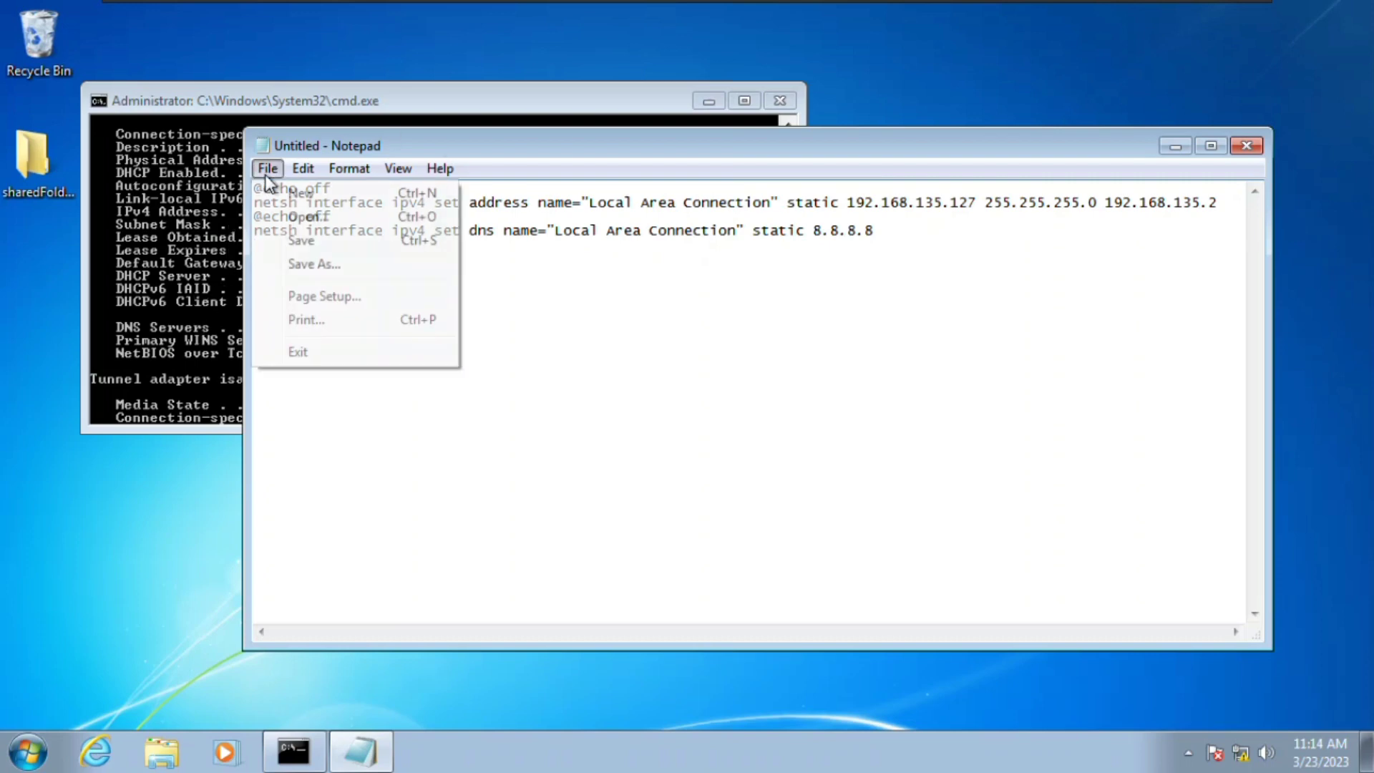
pyautogui.click(300, 264)
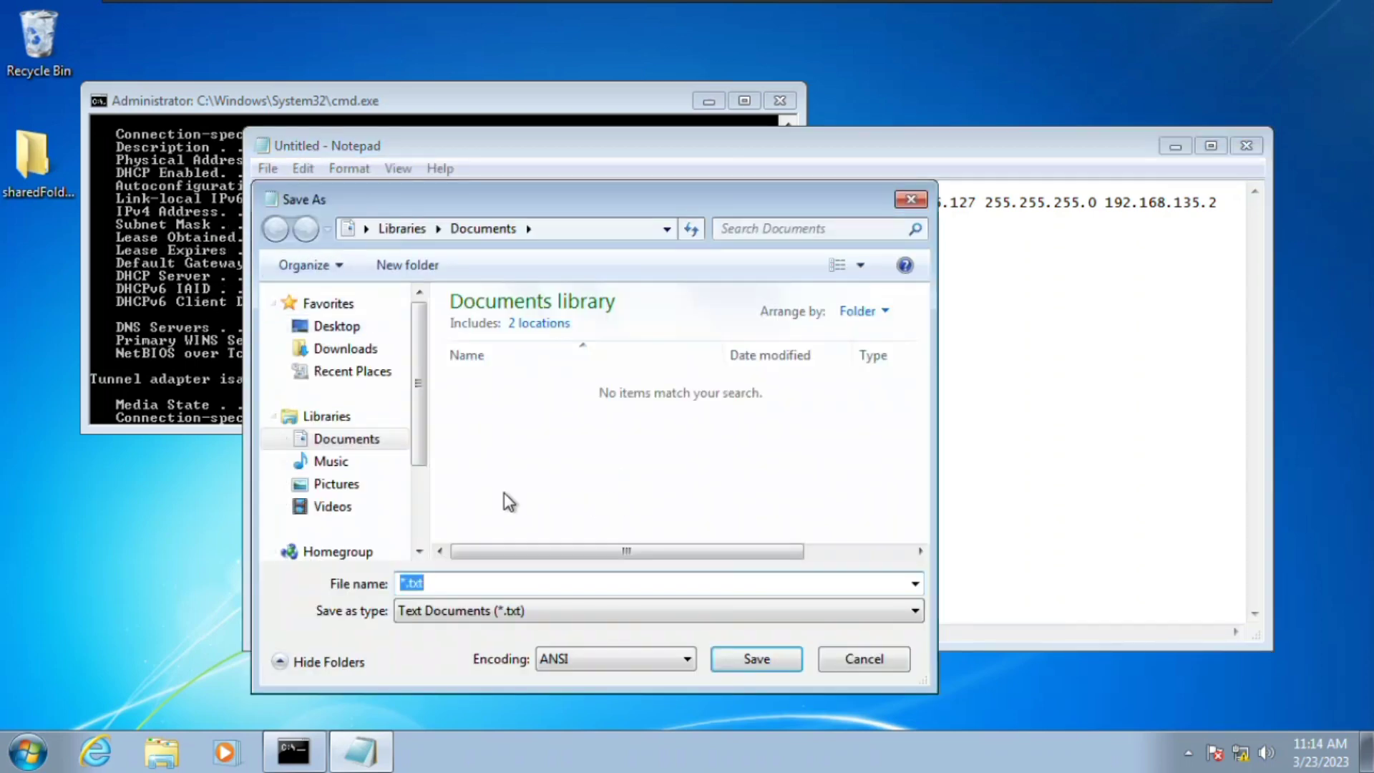
pyautogui.click(349, 329)
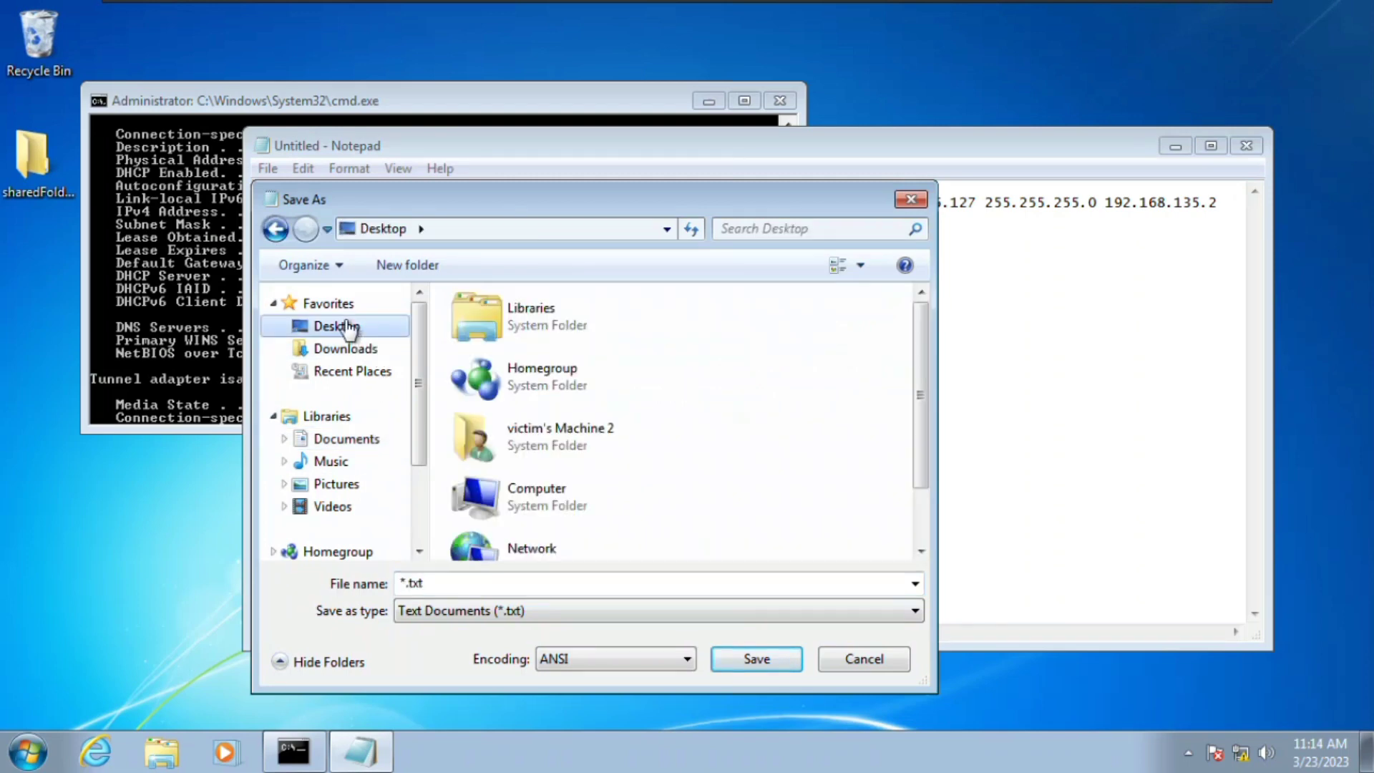
pyautogui.click(637, 609)
pyautogui.click(584, 648)
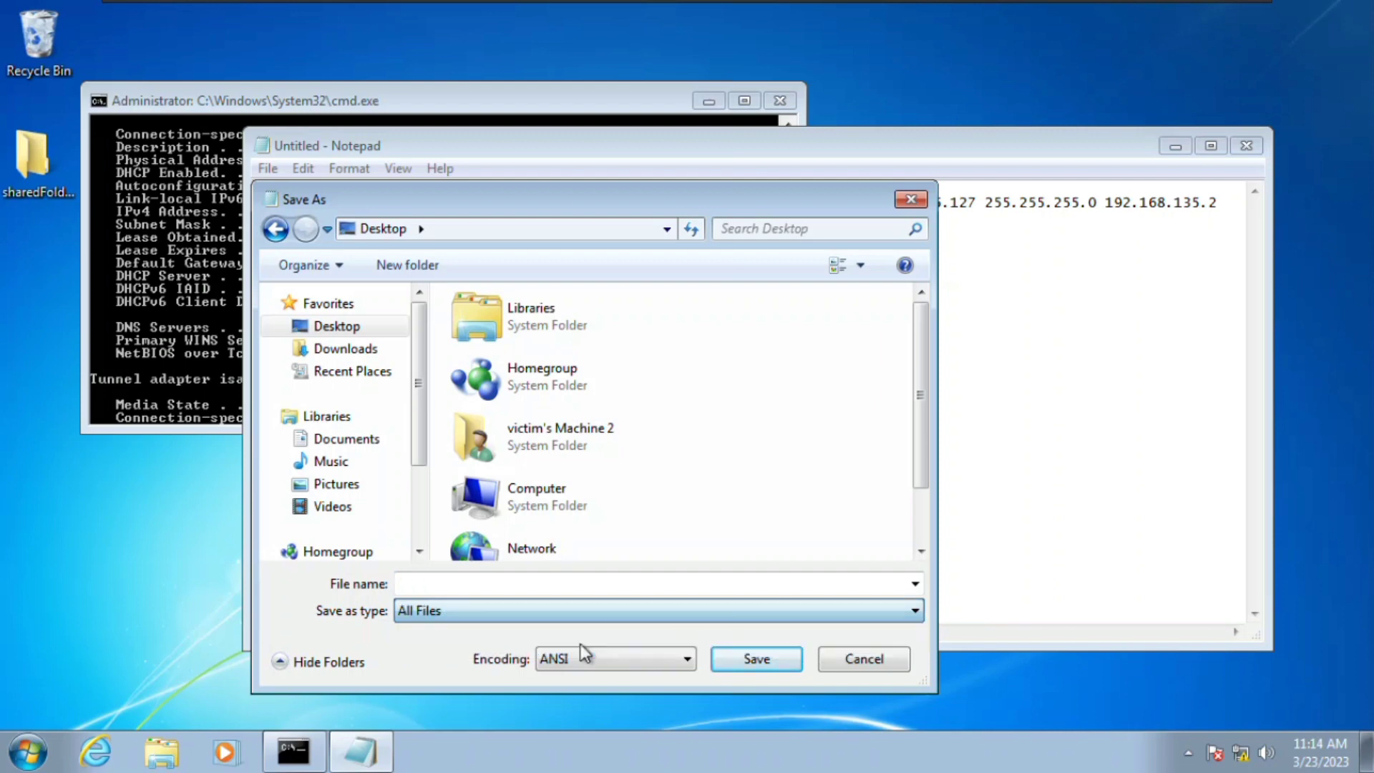
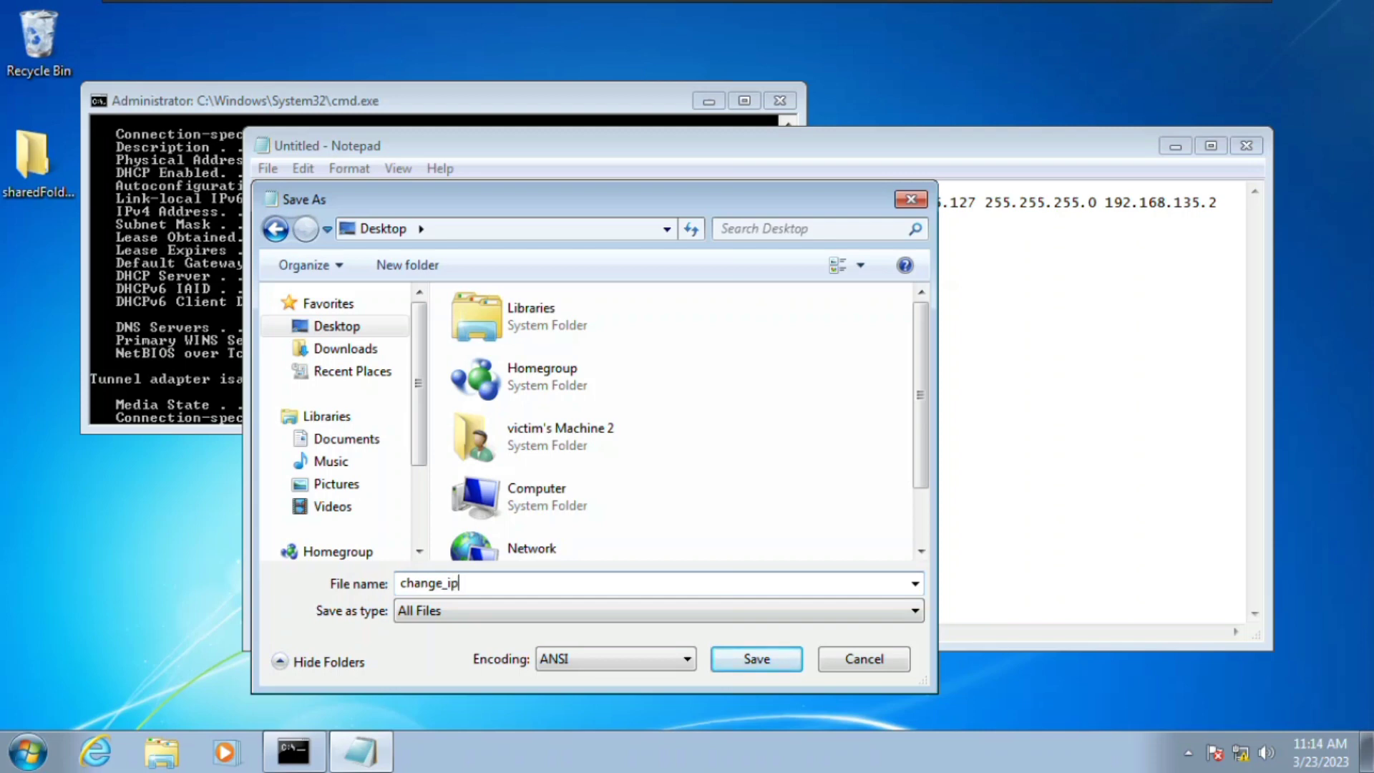
# Save the netsh script to the Desktop as change_ip.bat, then close Notepad.
pyautogui.write('.bat')
pyautogui.click(746, 663)
pyautogui.click(770, 454)
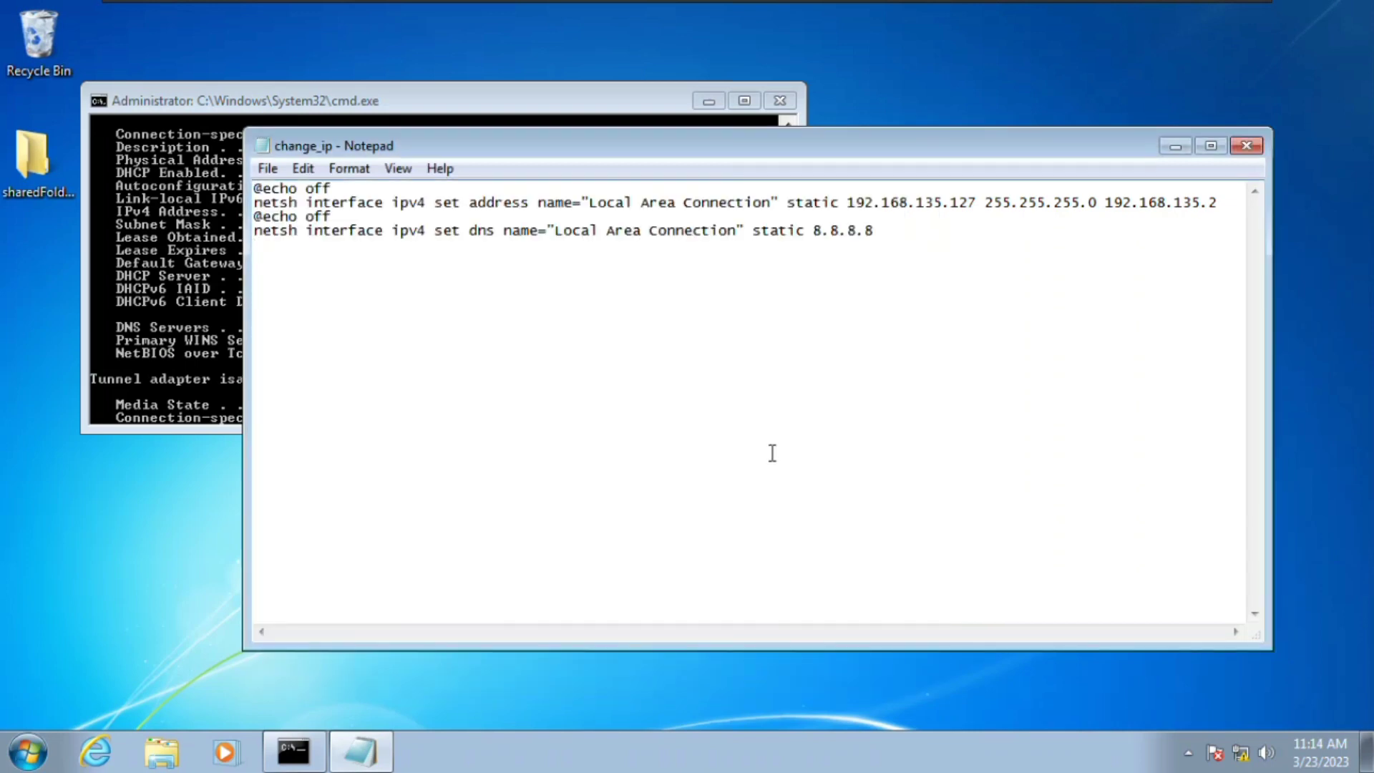
pyautogui.click(1246, 148)
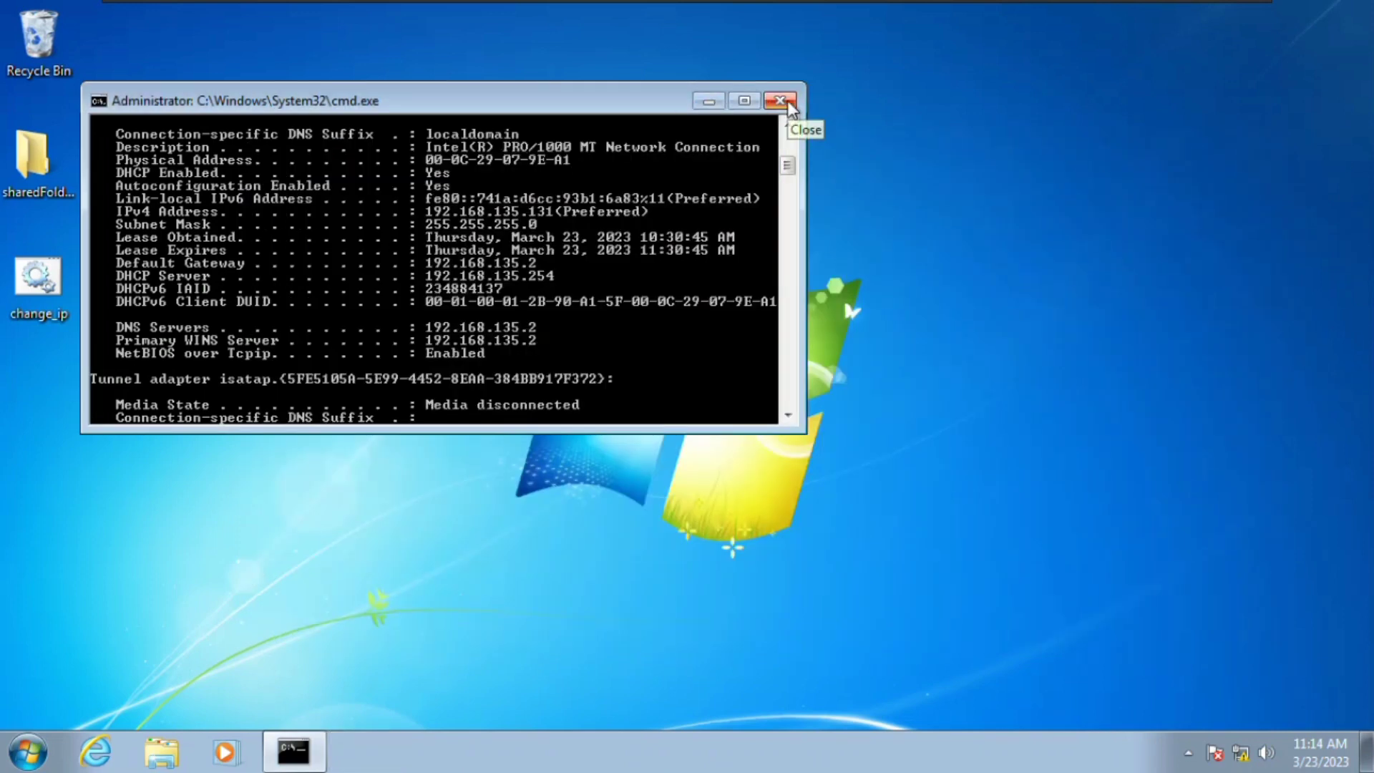
# Minimize the console and run change_ip.bat as administrator, approving the UAC prompt.
pyautogui.click(708, 100)
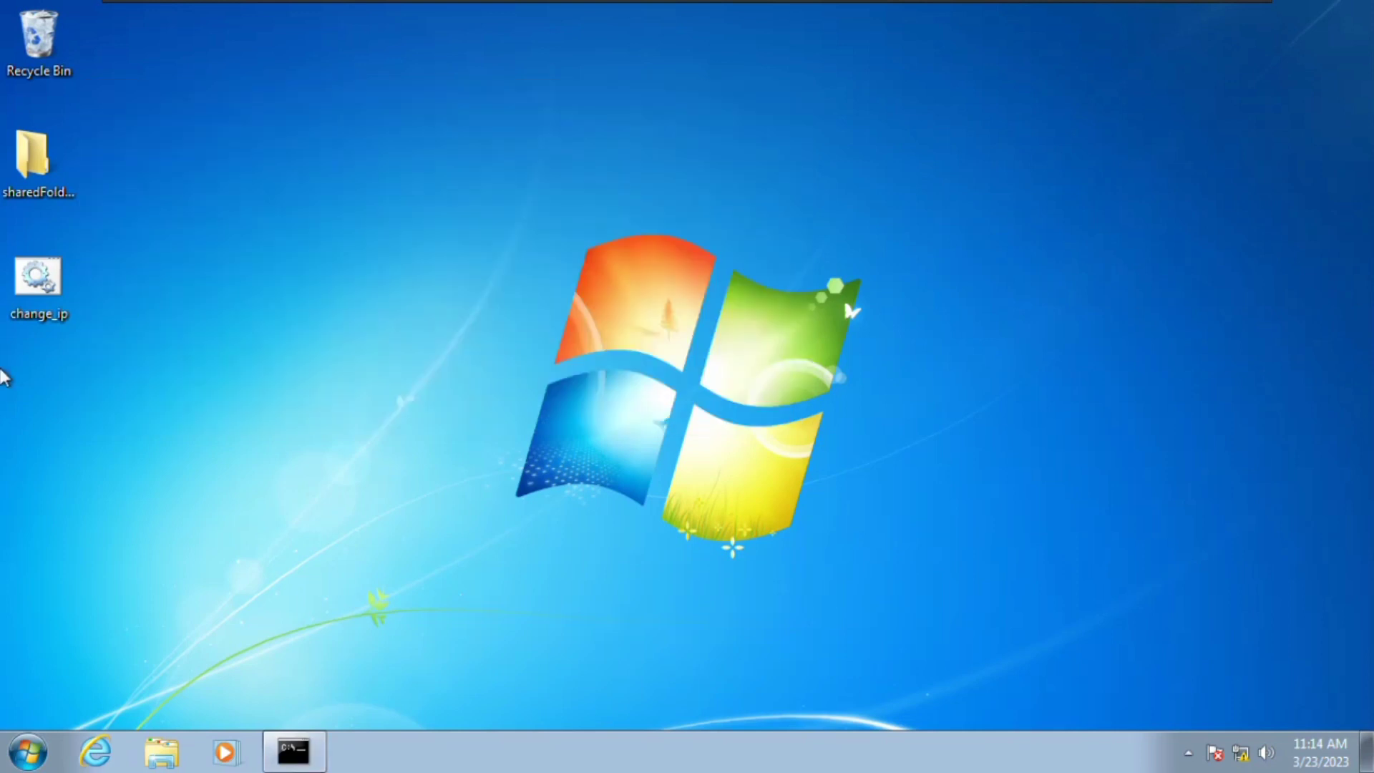
pyautogui.rightClick(57, 298)
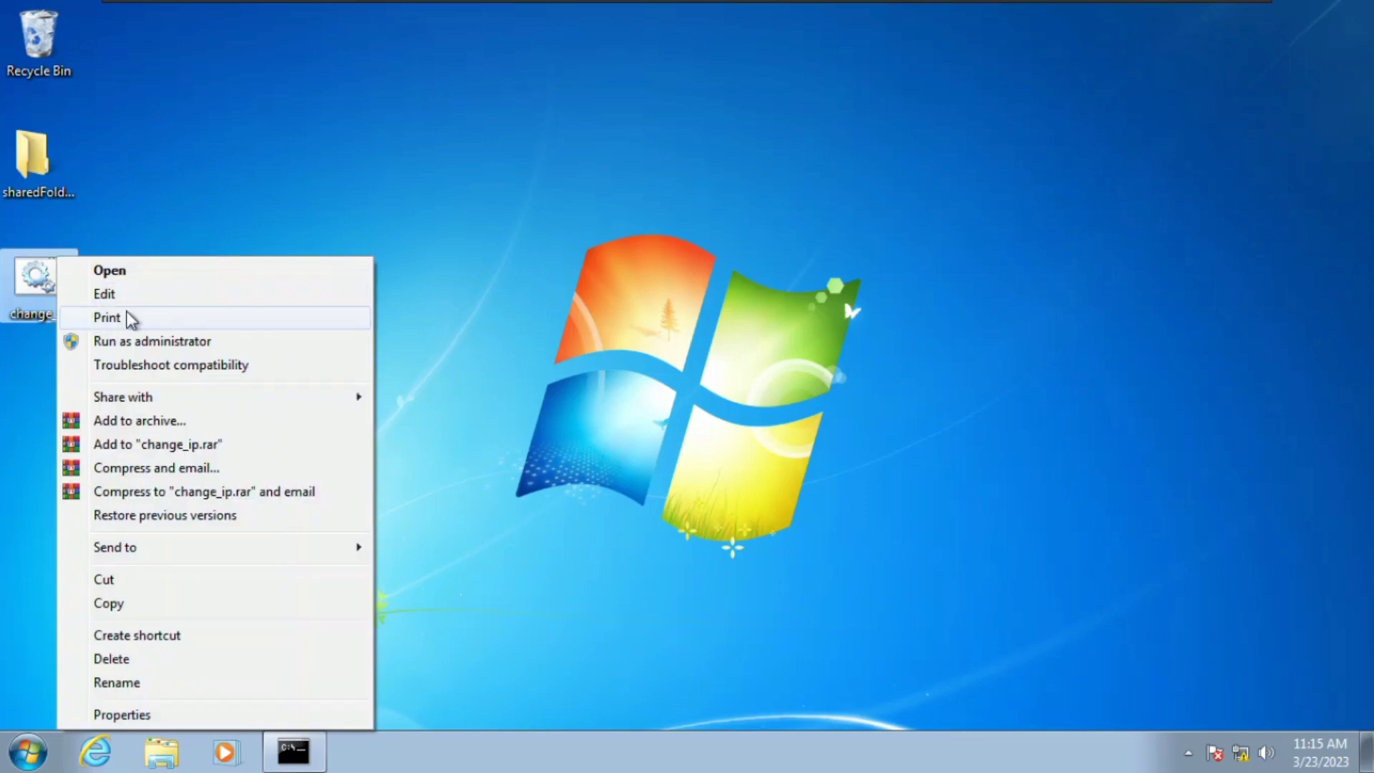
pyautogui.click(199, 342)
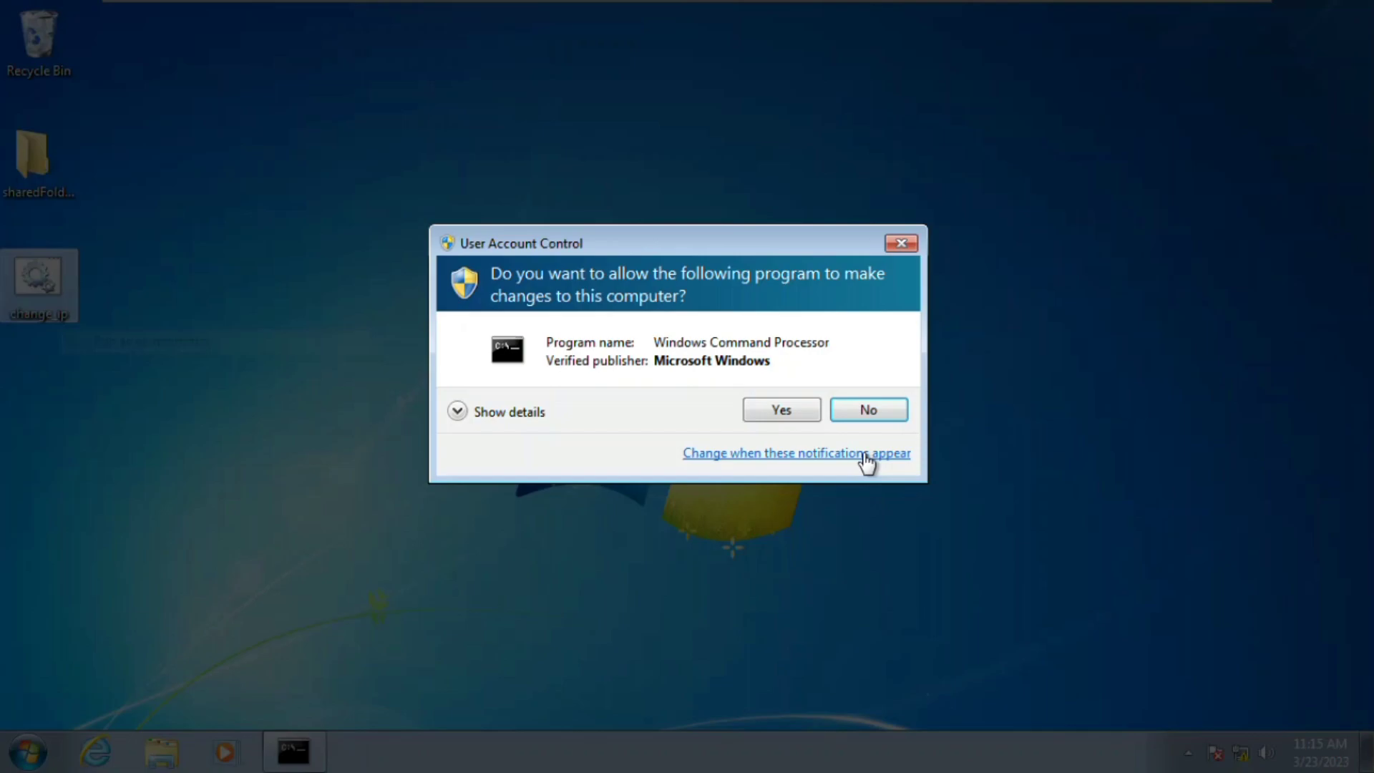
pyautogui.click(786, 414)
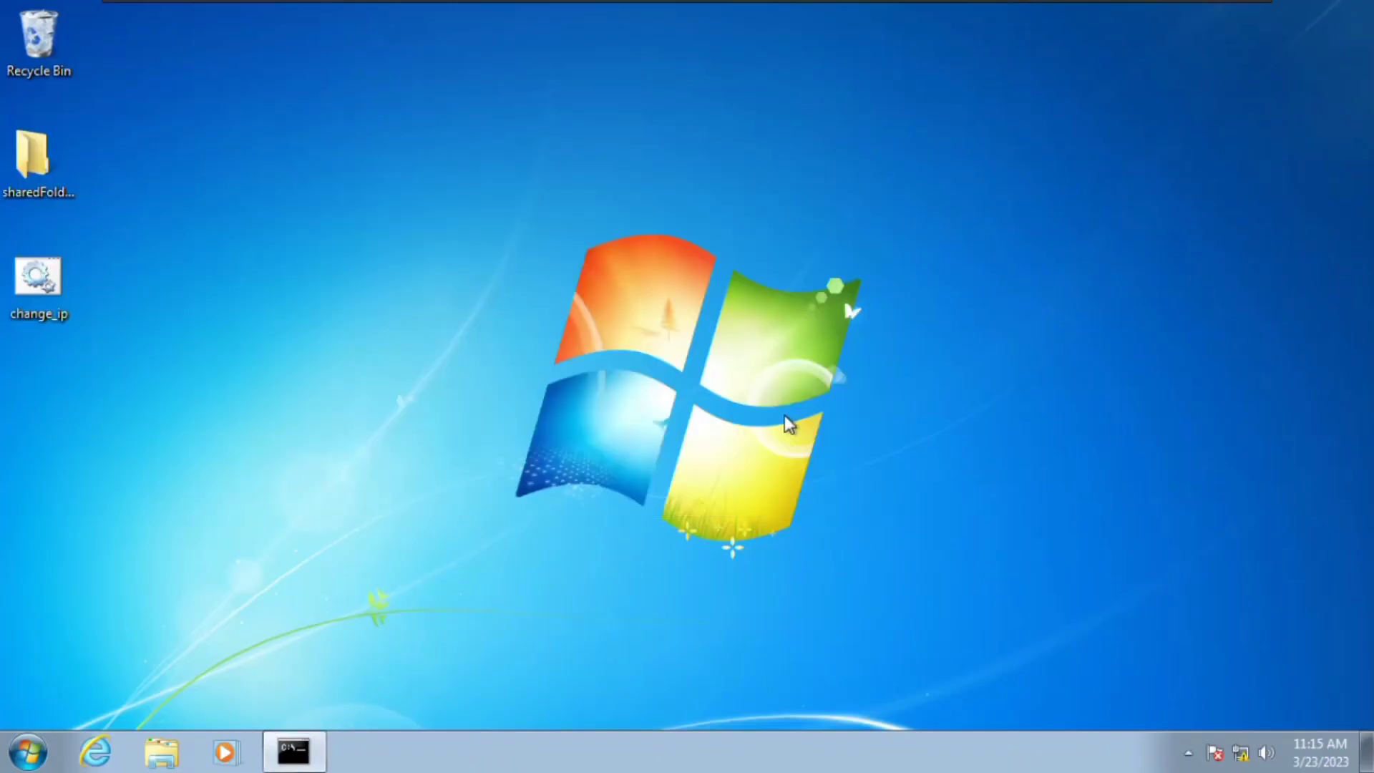
# Restore the Command Prompt window and enlarge it to show more output.
pyautogui.click(309, 752)
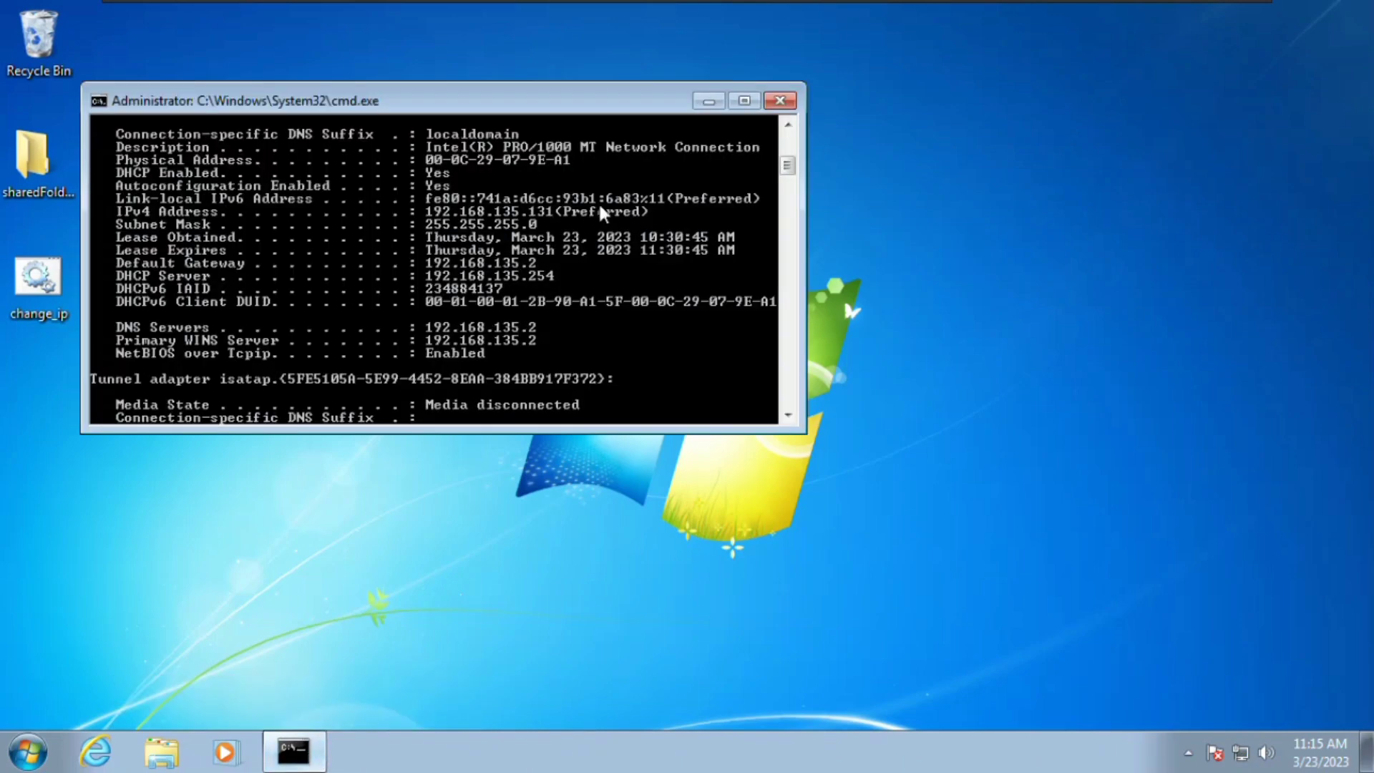
pyautogui.scroll(8, 611, 200)
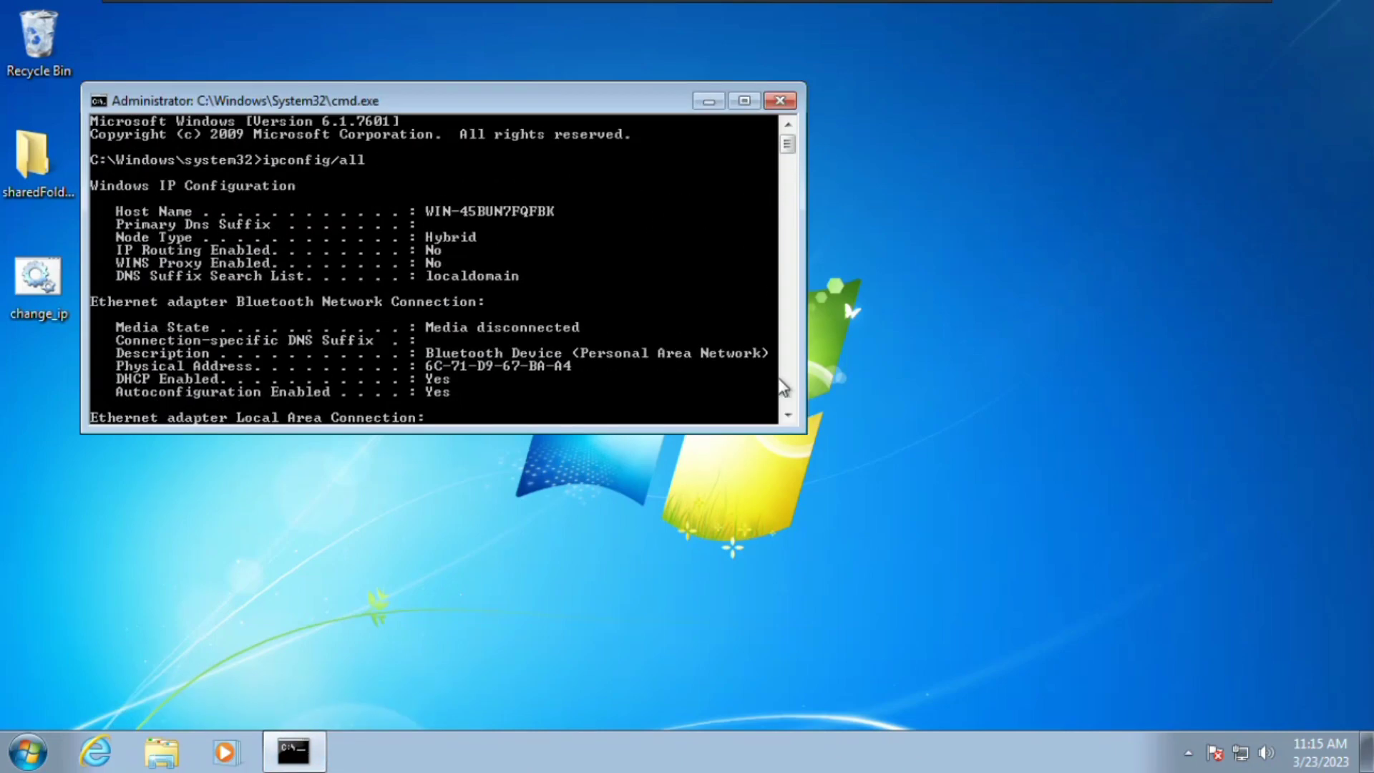
pyautogui.moveTo(804, 431); pyautogui.dragTo(938, 565)
pyautogui.scroll(-5, 547, 292)
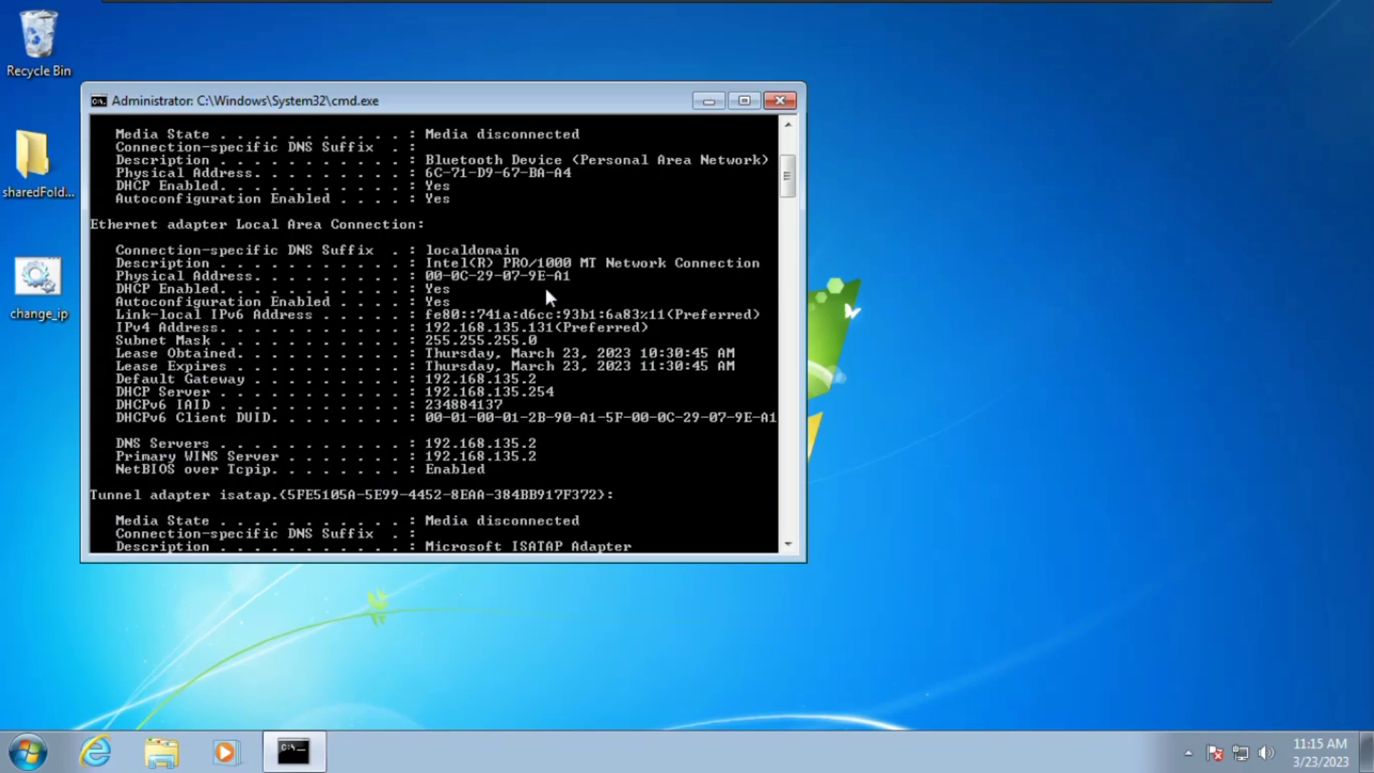
pyautogui.scroll(-3, 530, 290)
pyautogui.scroll(2, 488, 240)
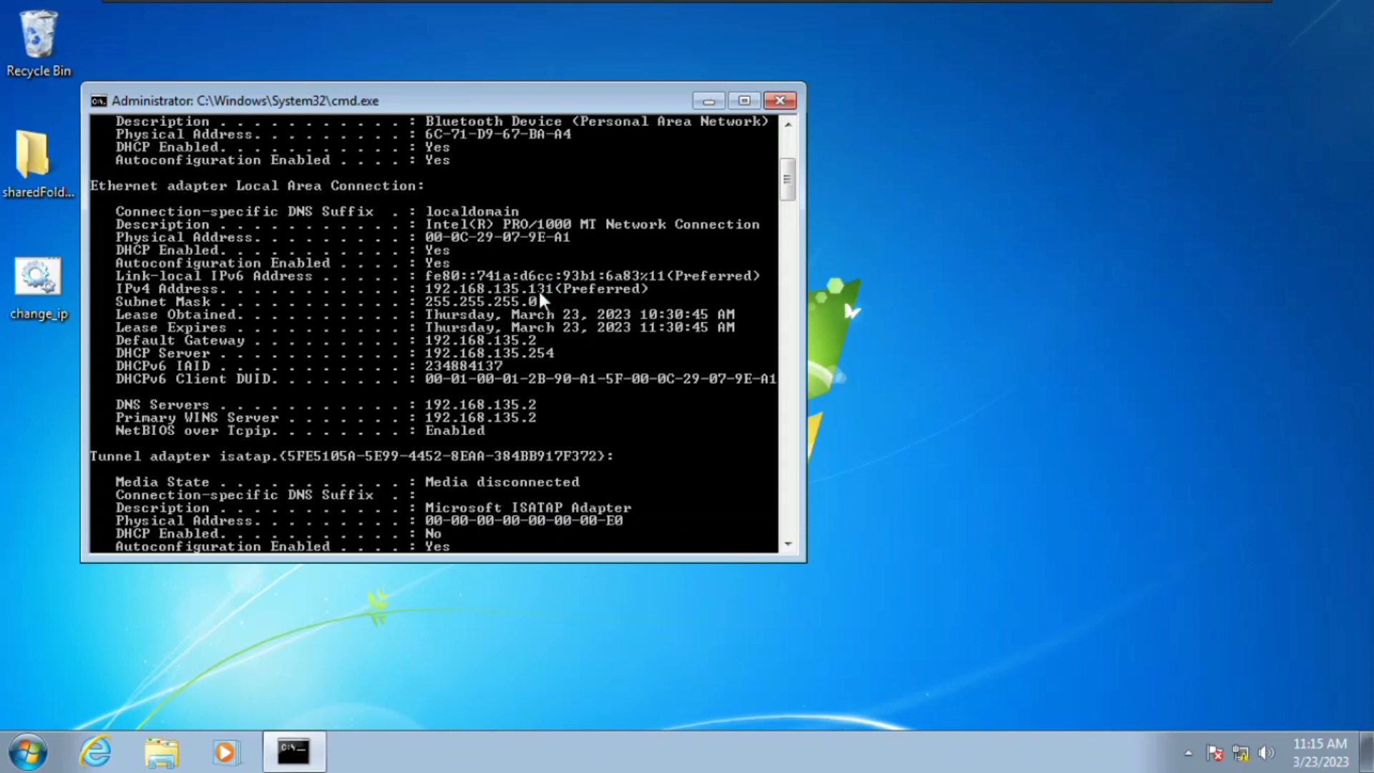
pyautogui.scroll(-8, 538, 289)
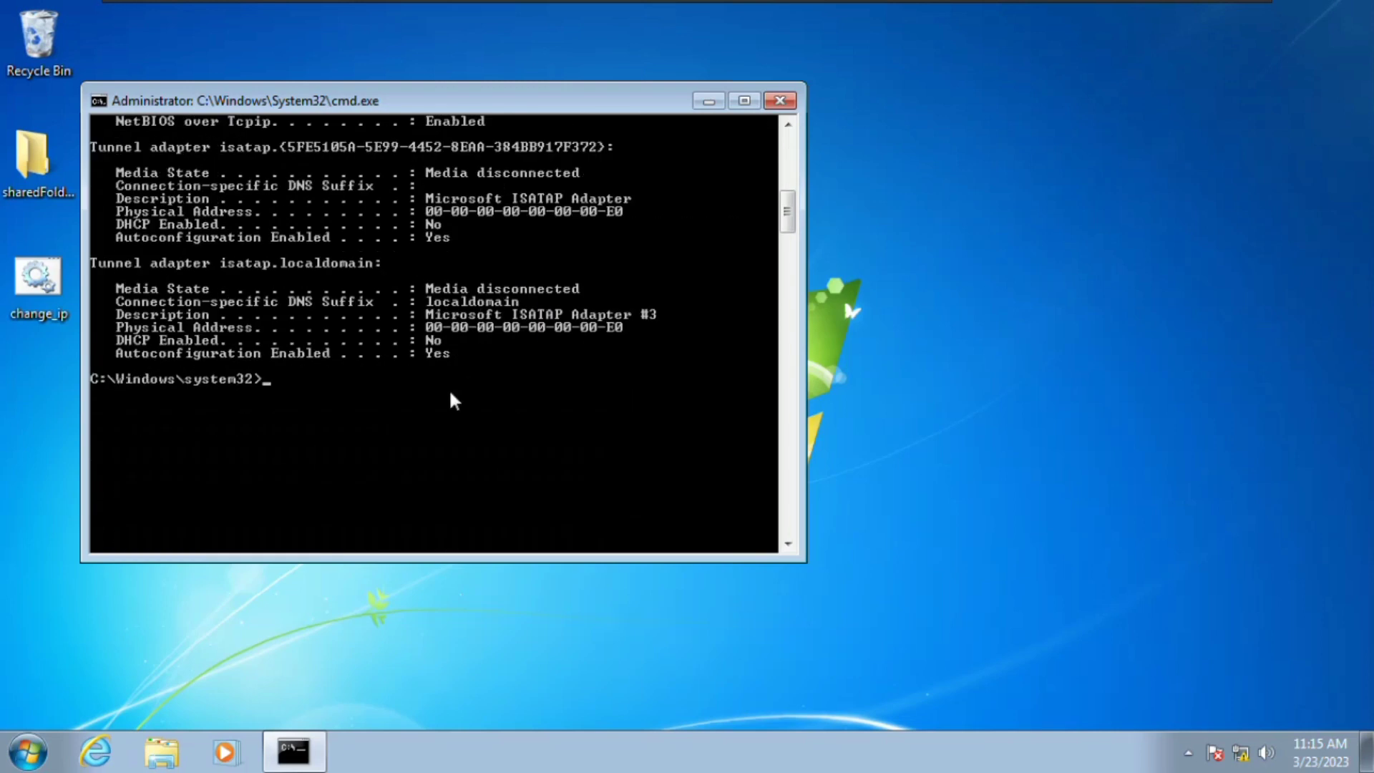
# Run ipconfig /all to confirm IPv4 192.168.135.127, DHCP disabled and DNS 8.8.8.8.
pyautogui.write('ipconfig/all')
pyautogui.press('Return')
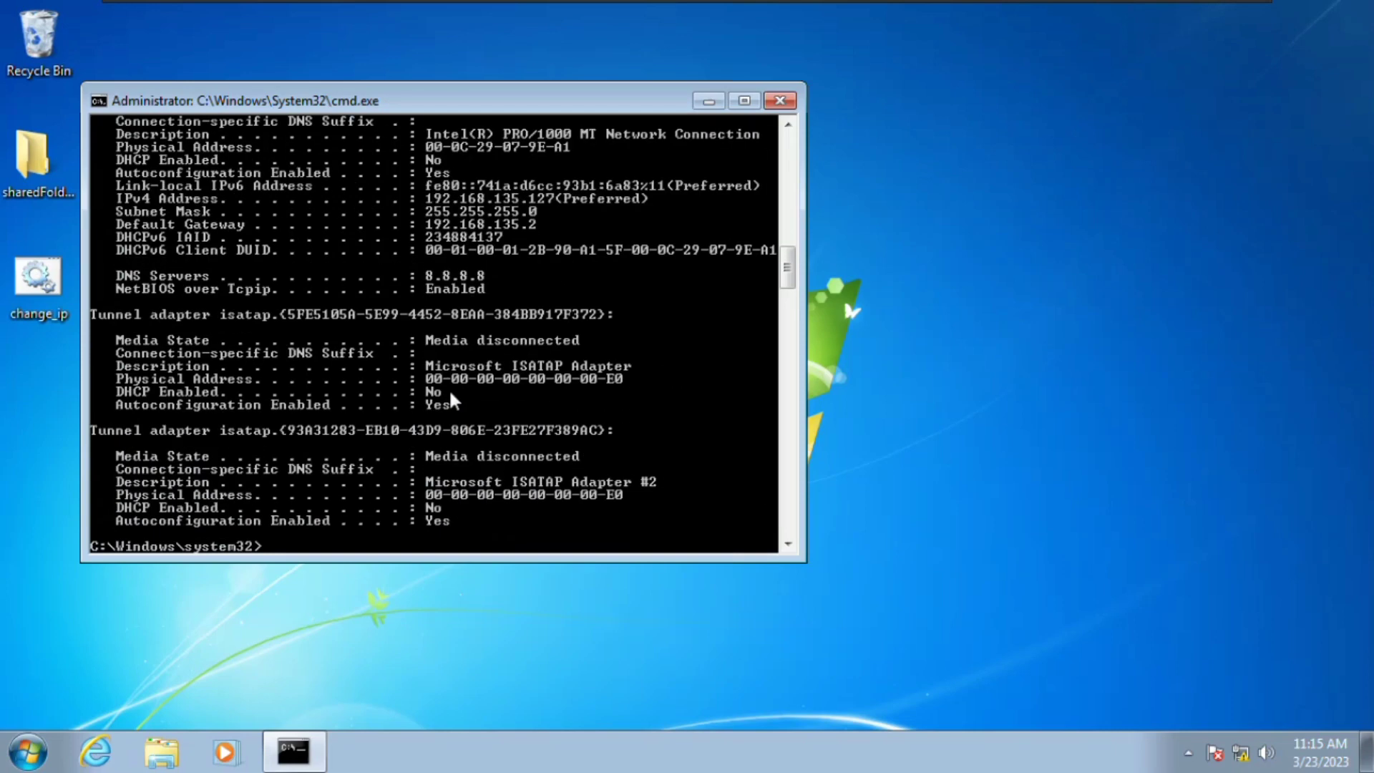
pyautogui.scroll(1, 530, 224)
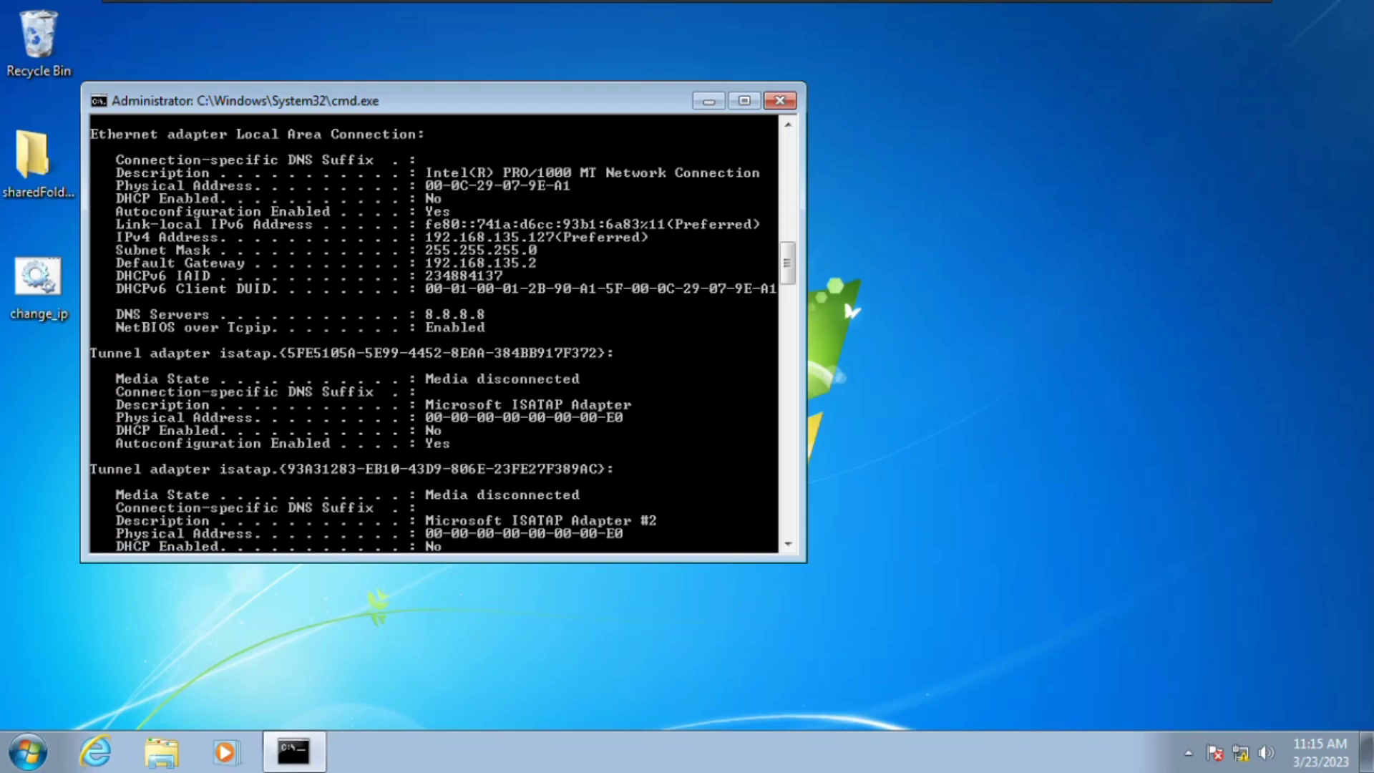
pyautogui.rightClick(1241, 753)
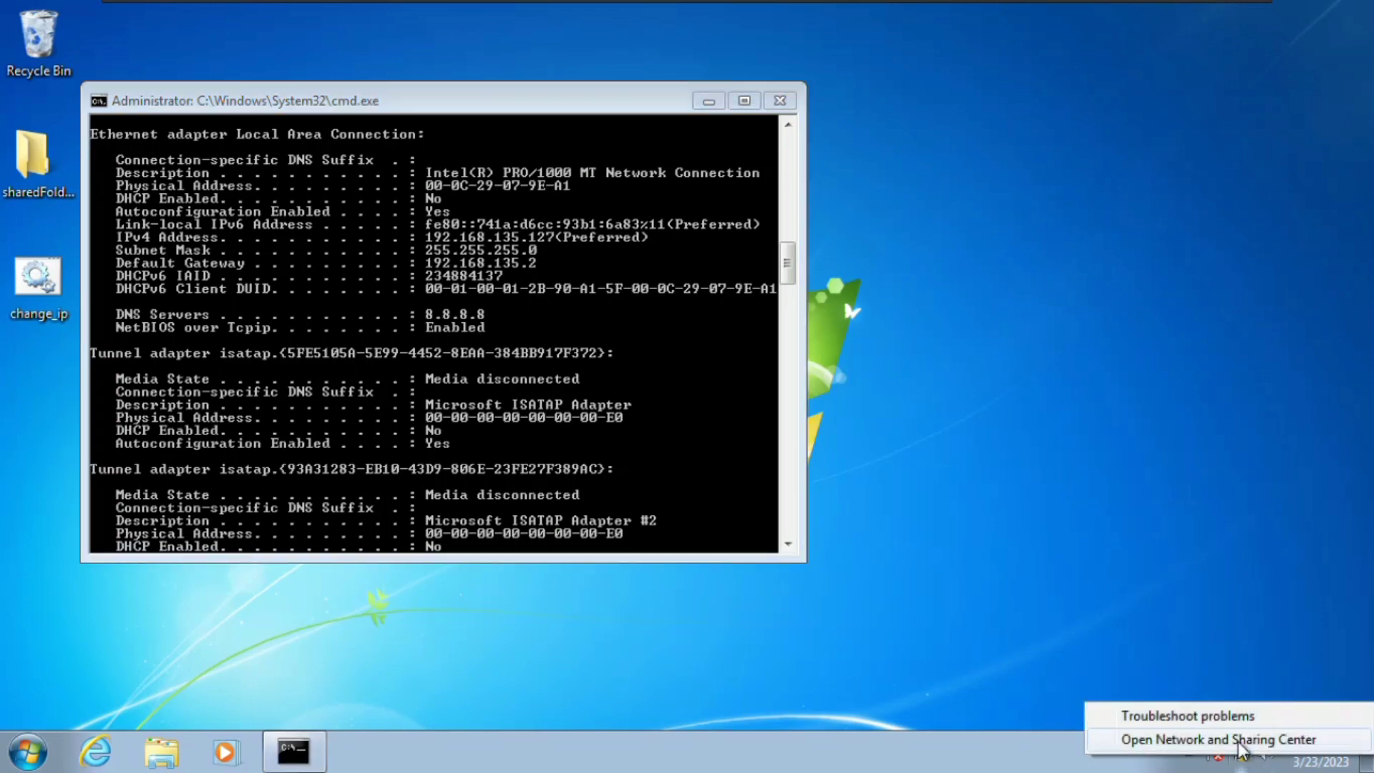
pyautogui.click(1240, 740)
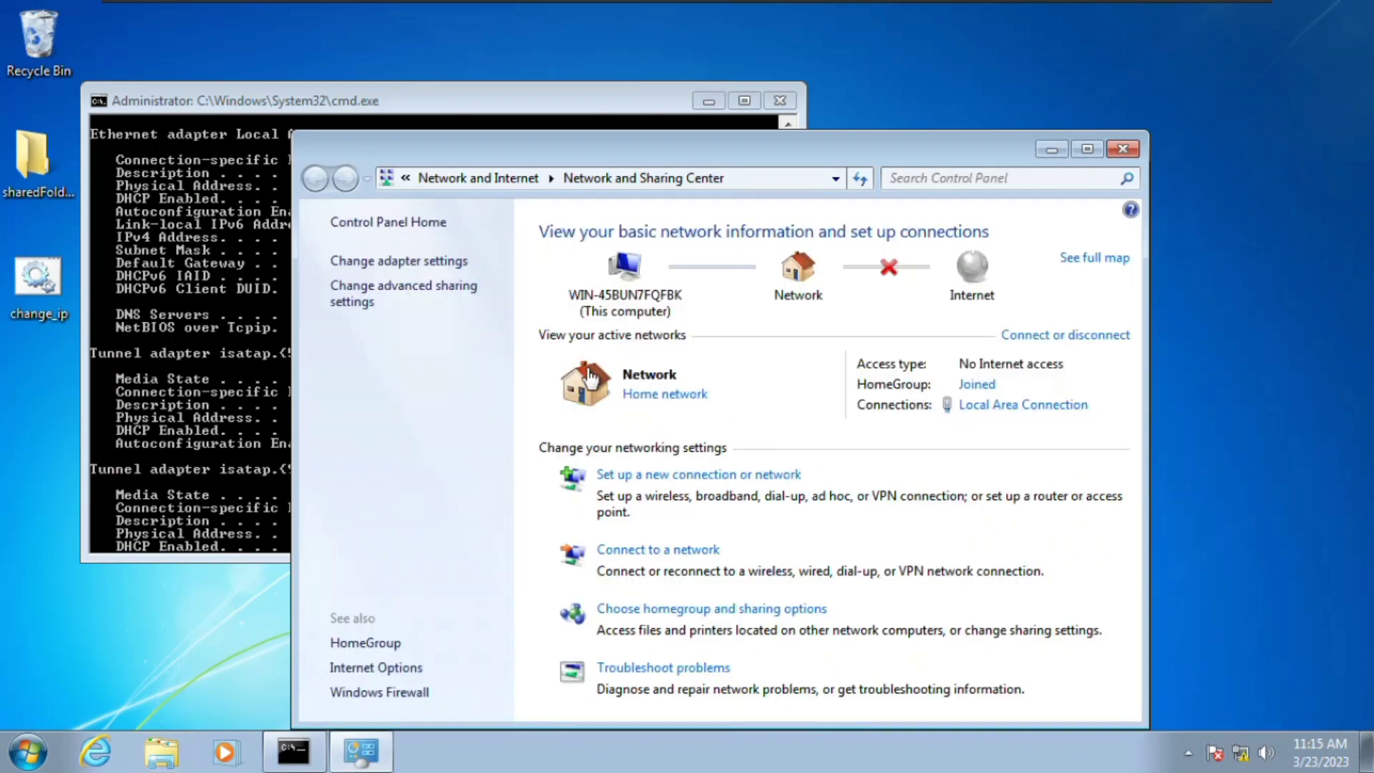
pyautogui.click(440, 262)
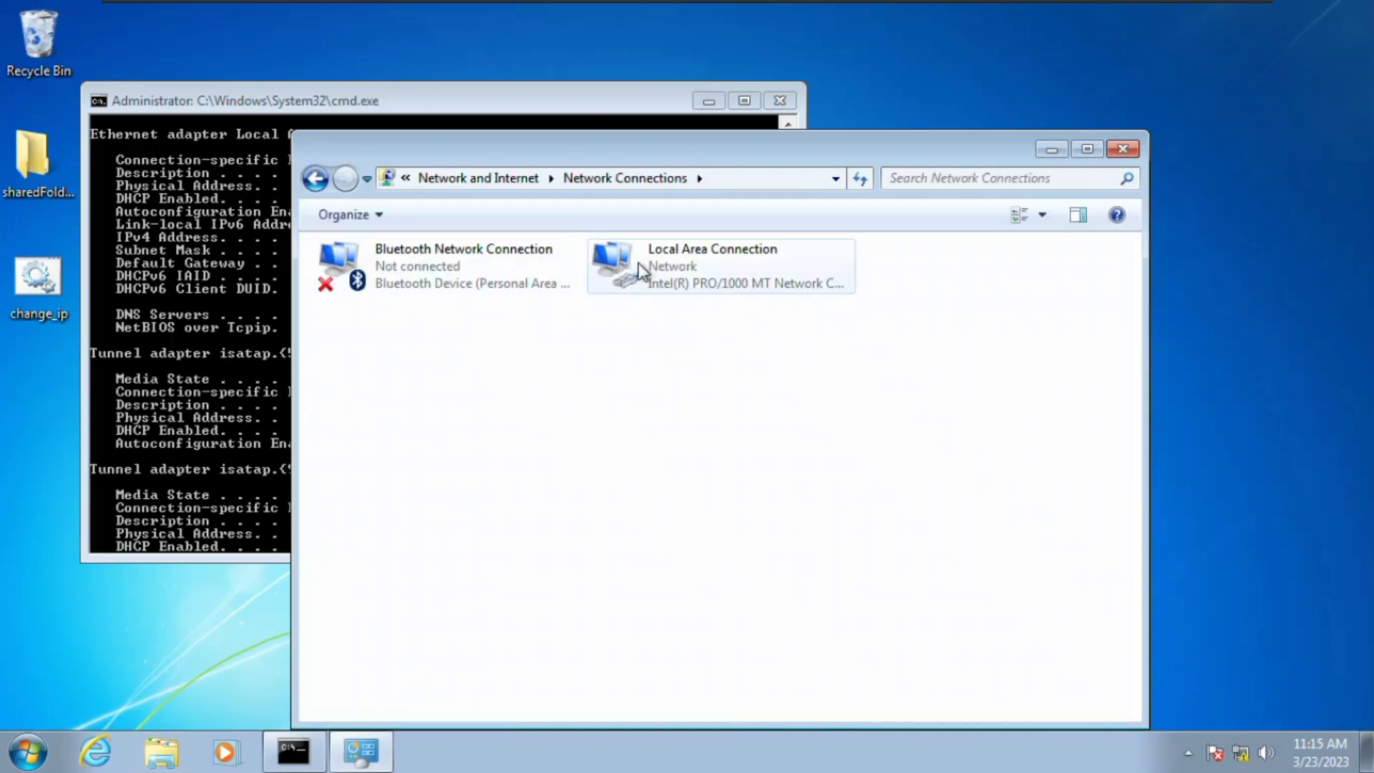
pyautogui.doubleClick(657, 262)
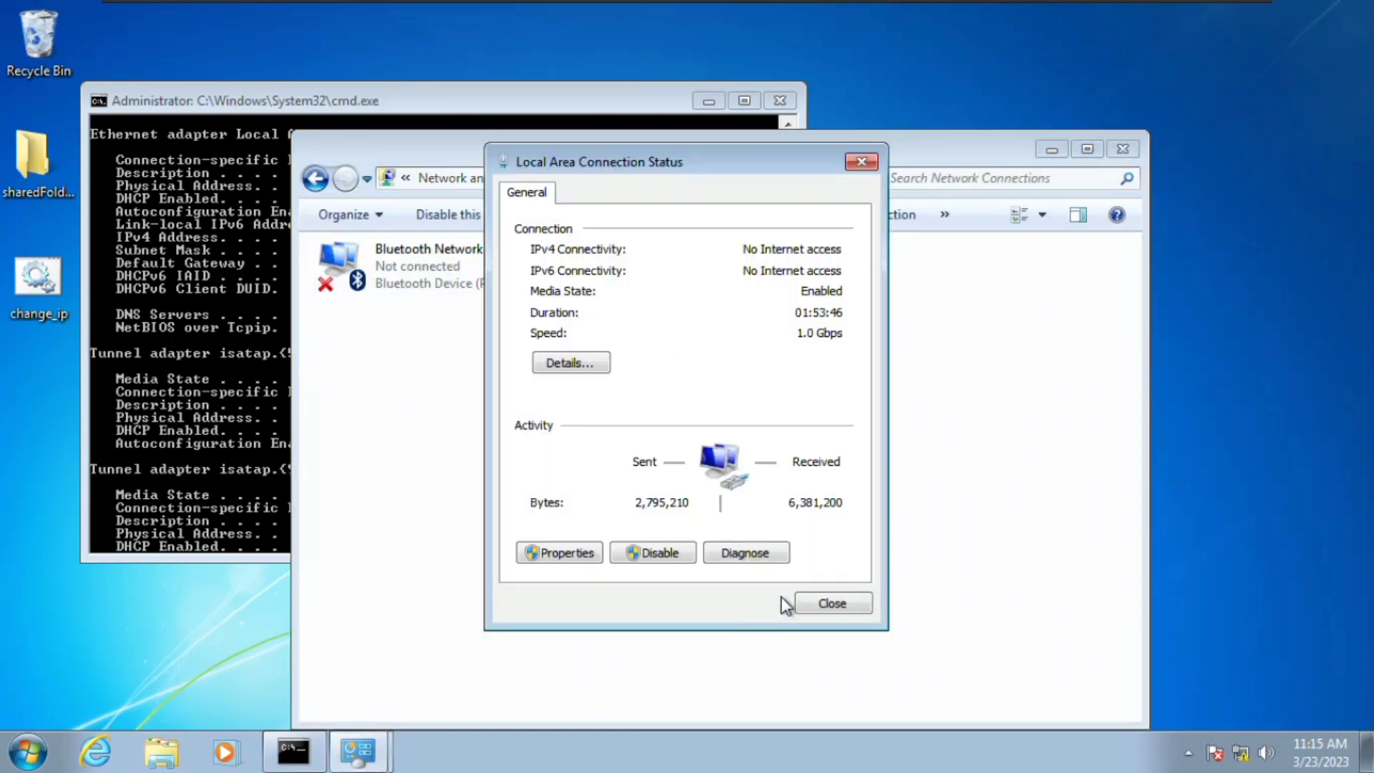
pyautogui.click(568, 552)
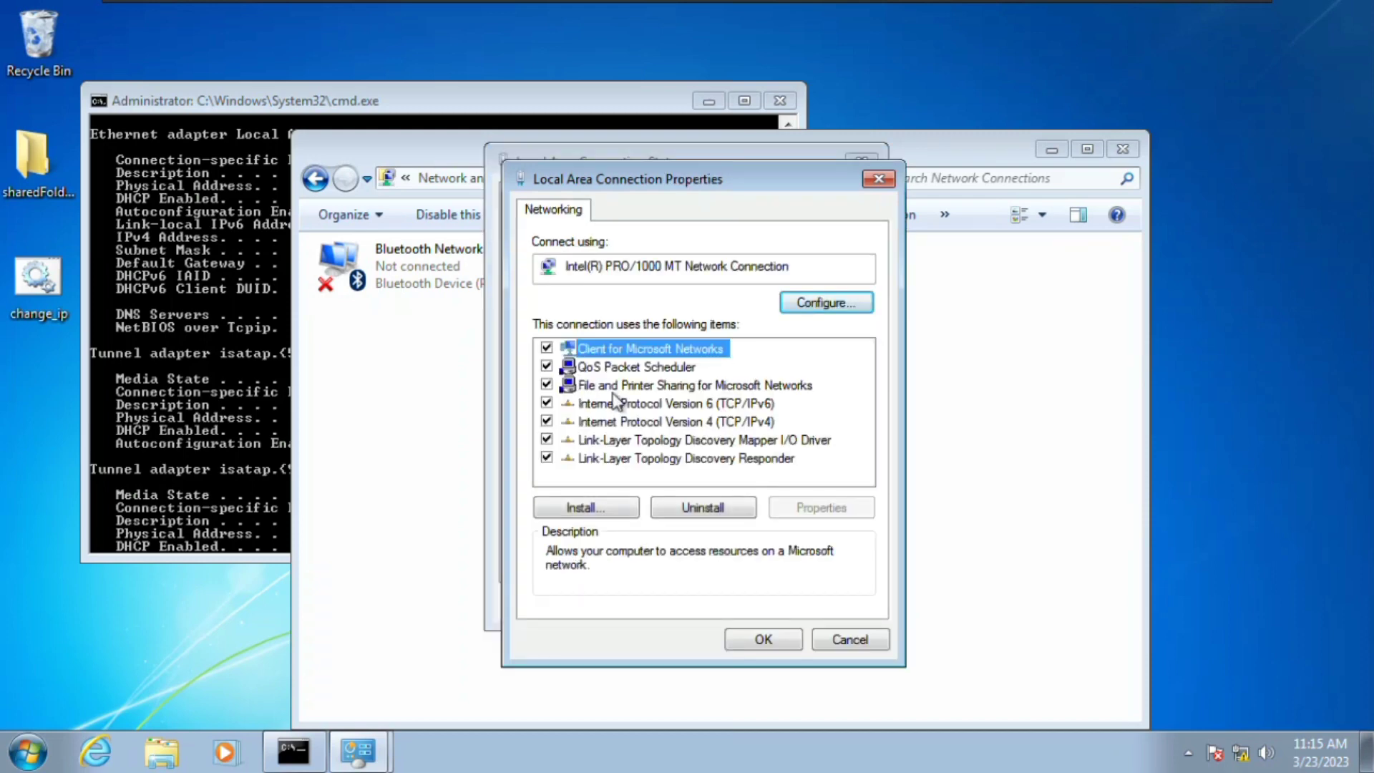
pyautogui.click(650, 421)
pyautogui.click(790, 641)
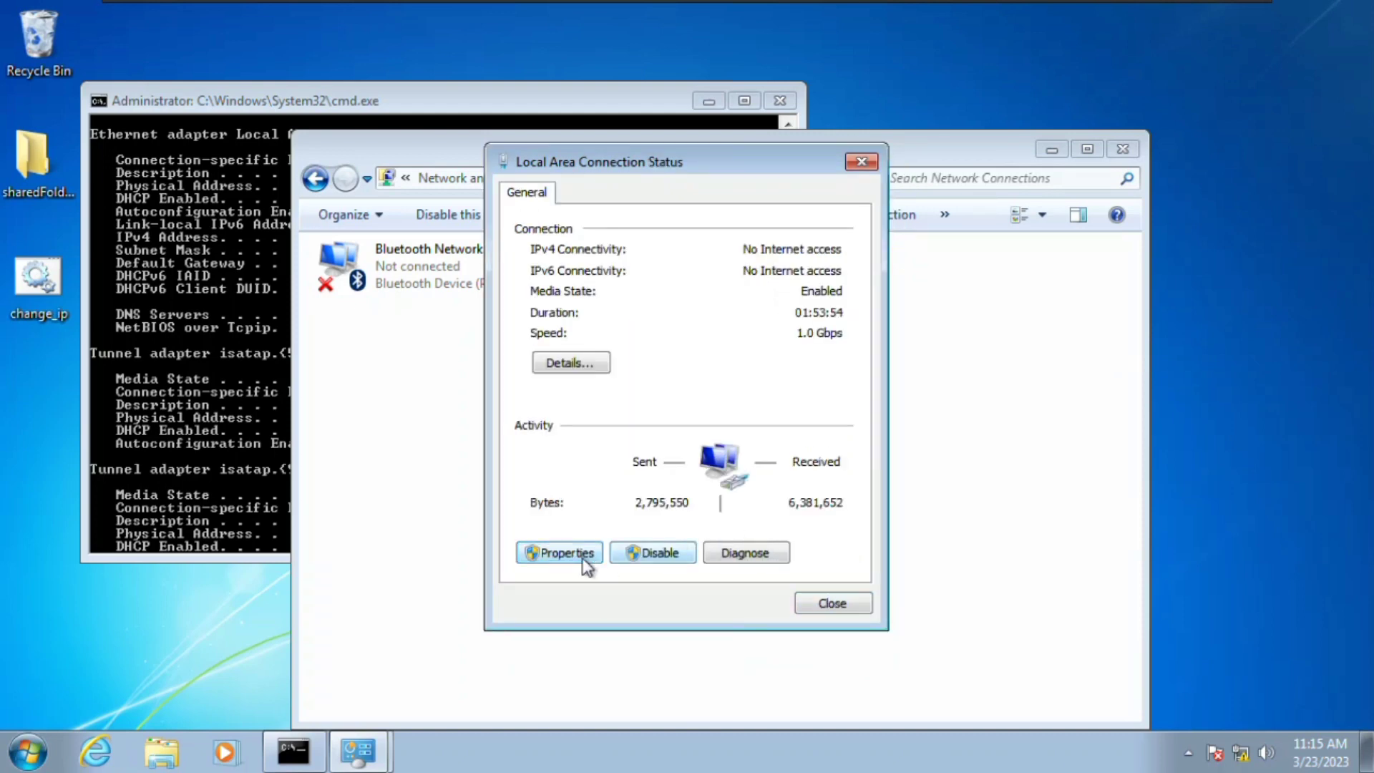
pyautogui.click(583, 556)
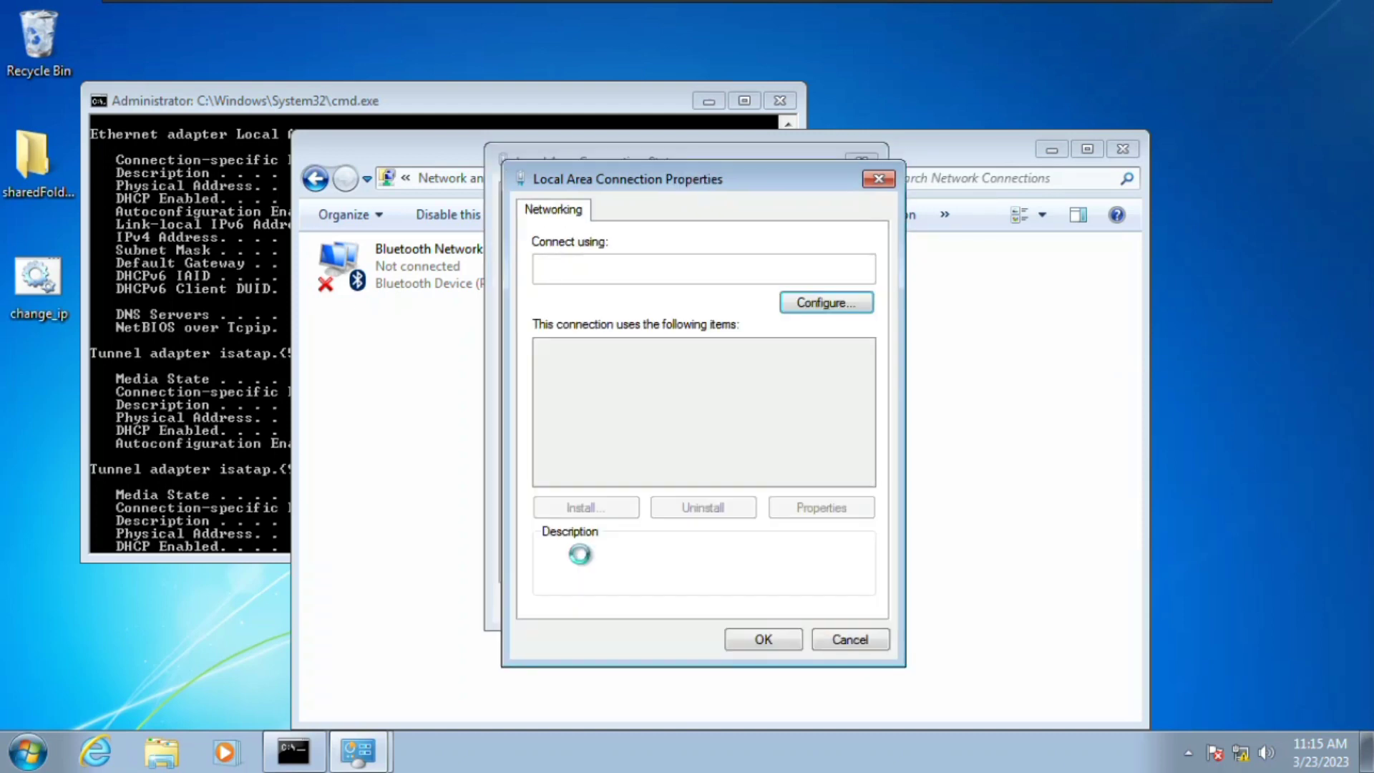
pyautogui.click(685, 422)
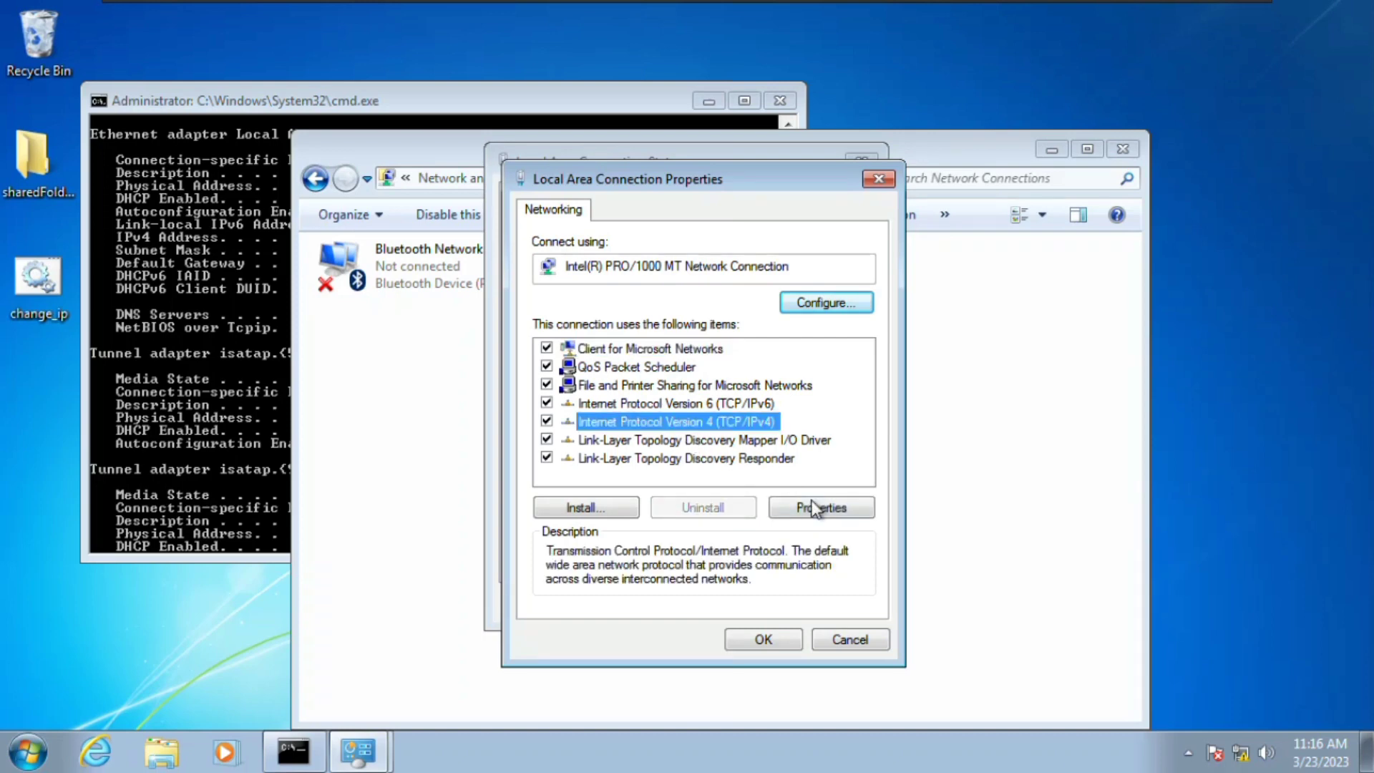
pyautogui.click(815, 509)
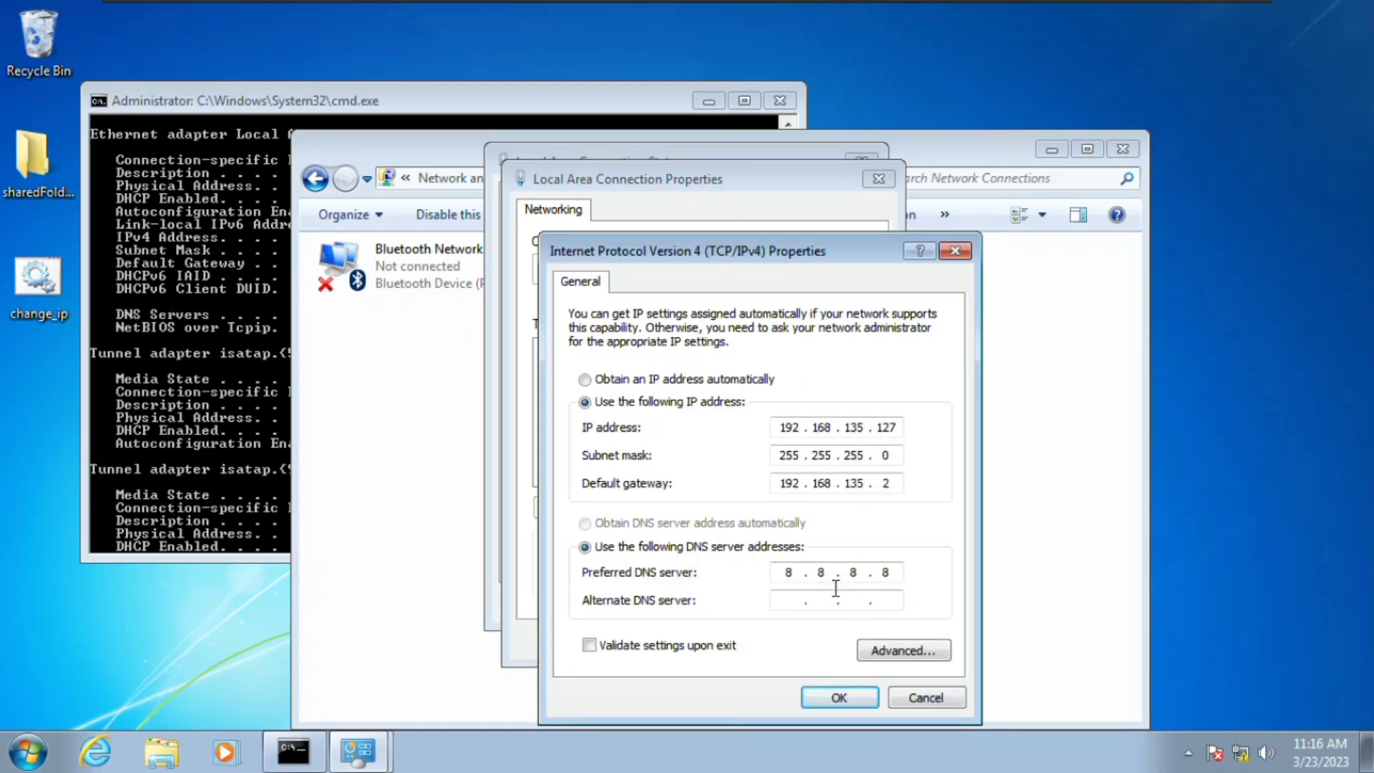
pyautogui.click(838, 699)
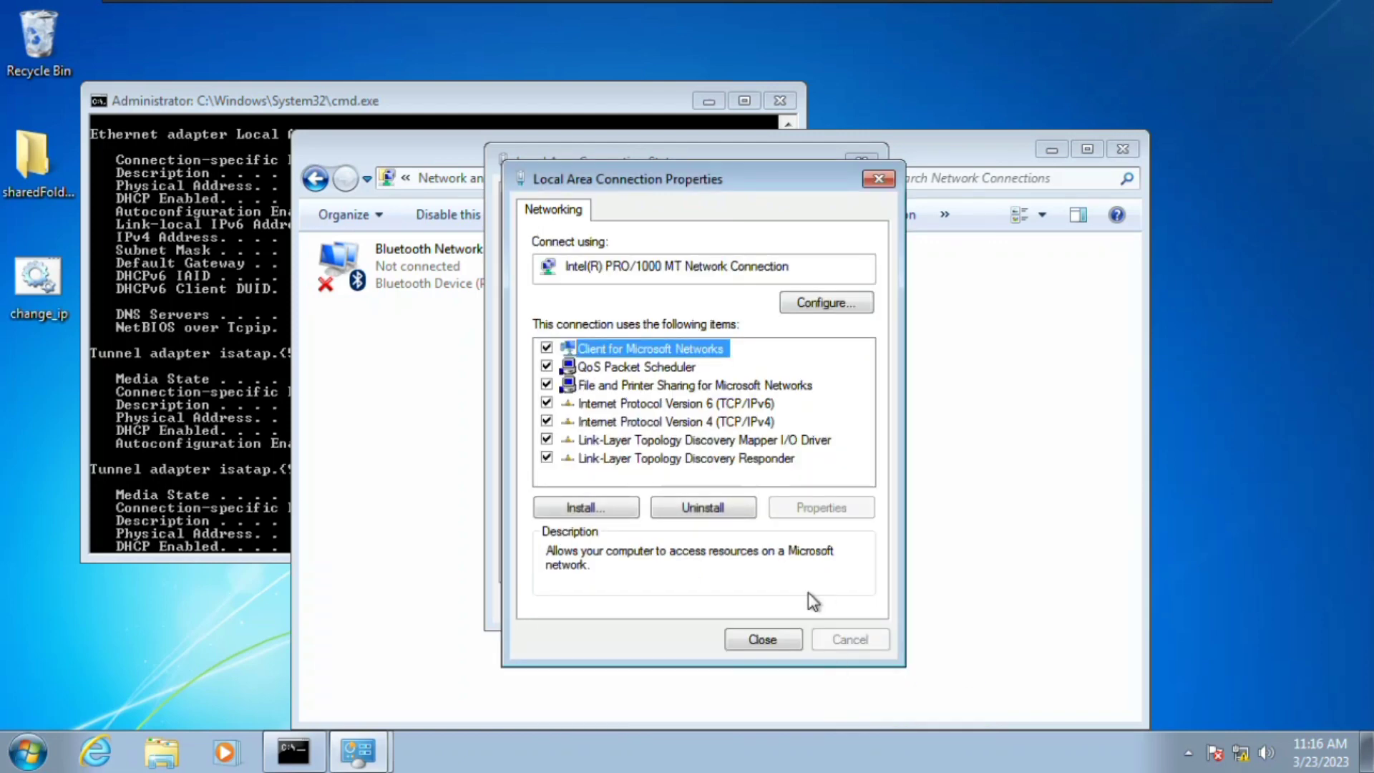
pyautogui.click(776, 639)
pyautogui.click(864, 159)
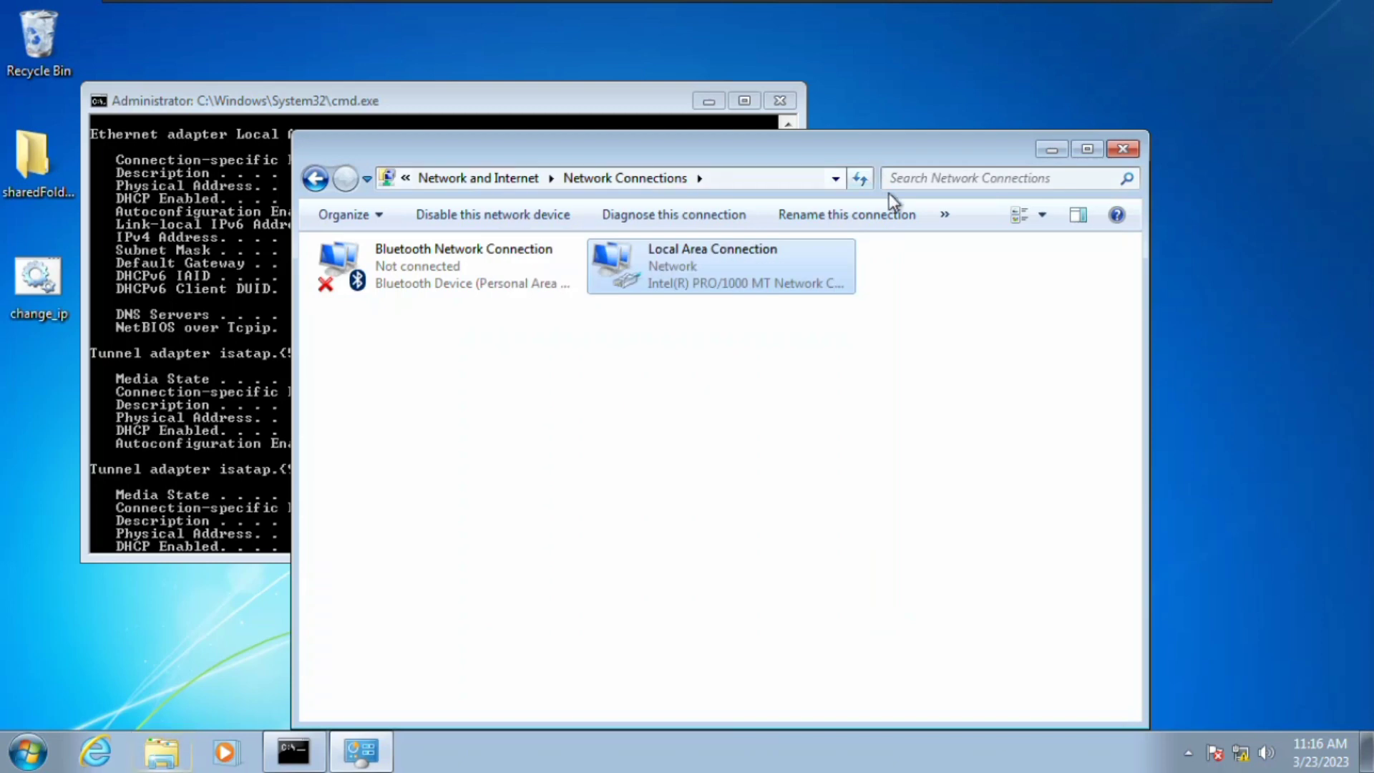
pyautogui.click(1120, 150)
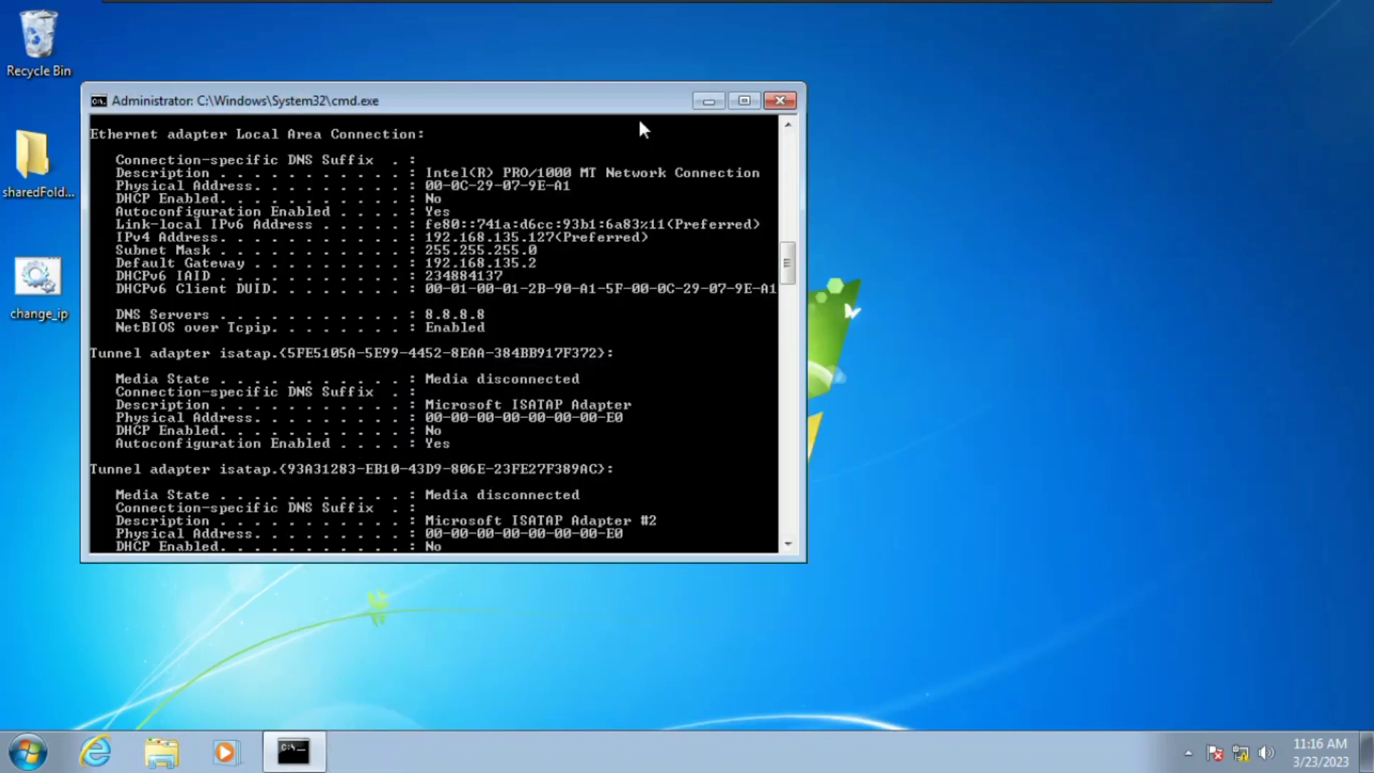
# Close the Command Prompt window and copy the change_ip.bat file on the desktop.
pyautogui.moveTo(604, 101); pyautogui.dragTo(951, 66)
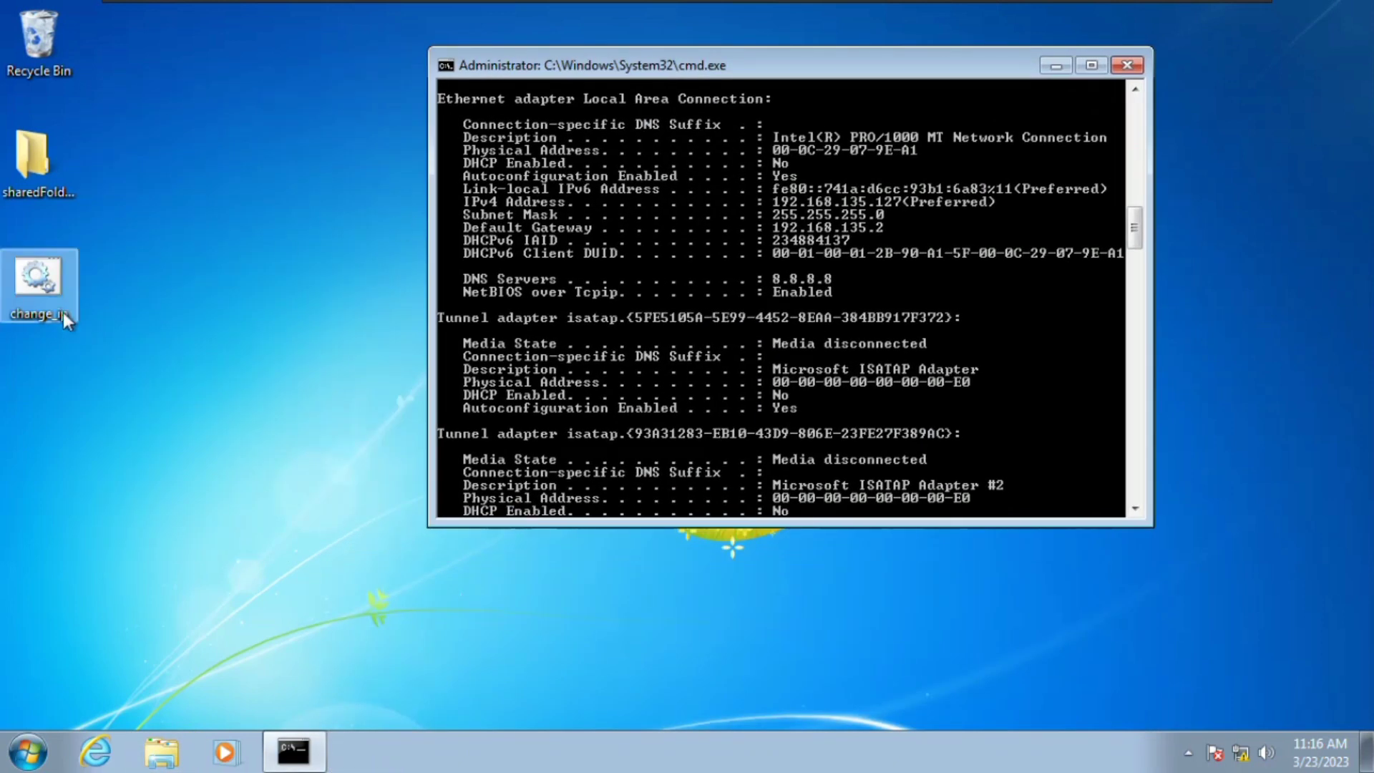
pyautogui.click(1127, 65)
pyautogui.rightClick(56, 257)
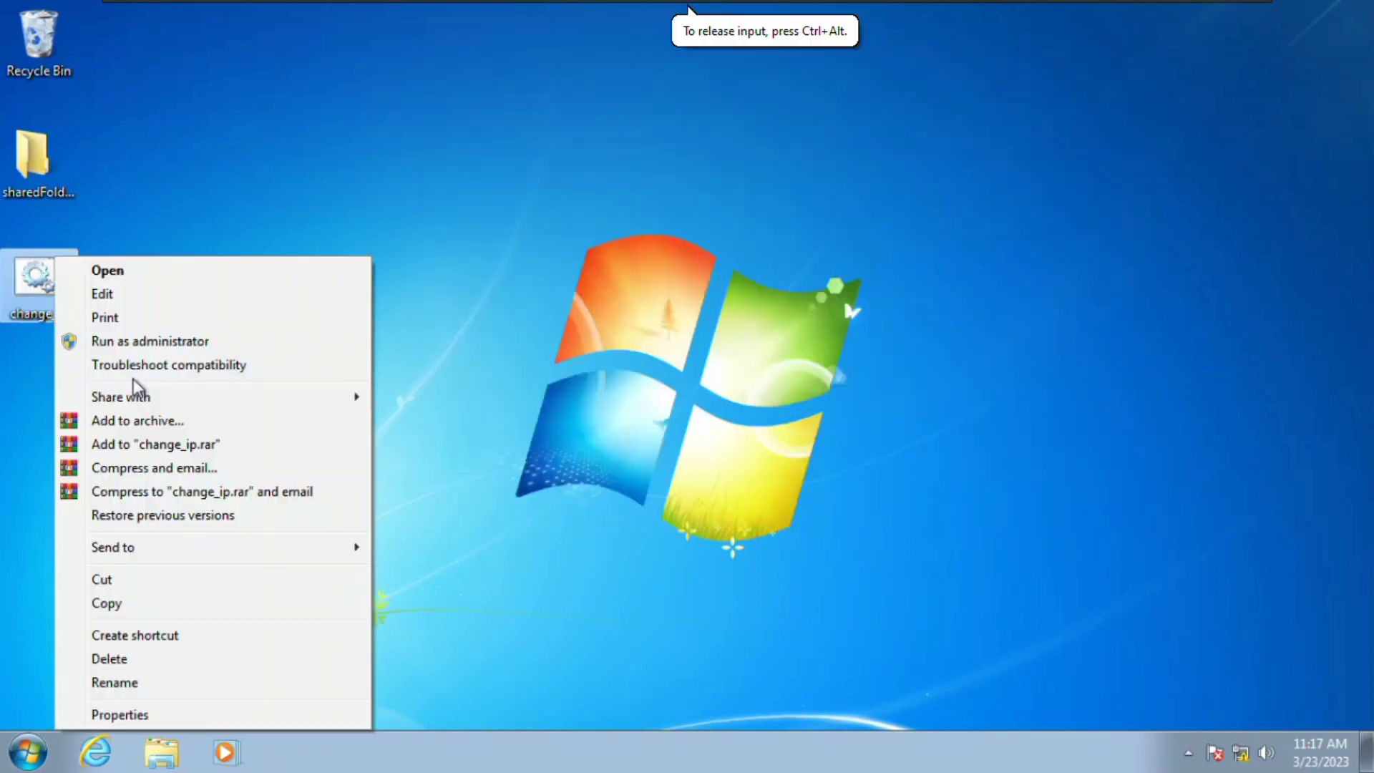
pyautogui.click(173, 605)
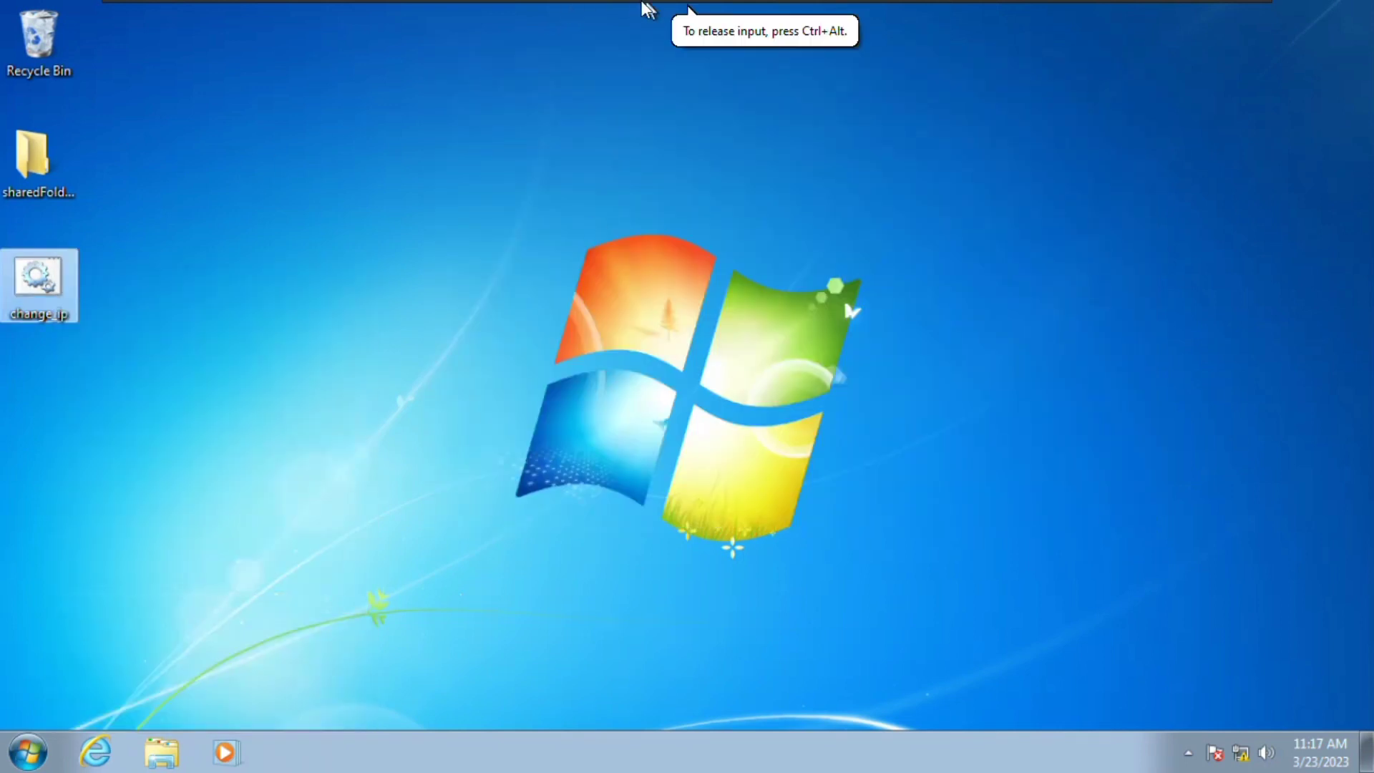
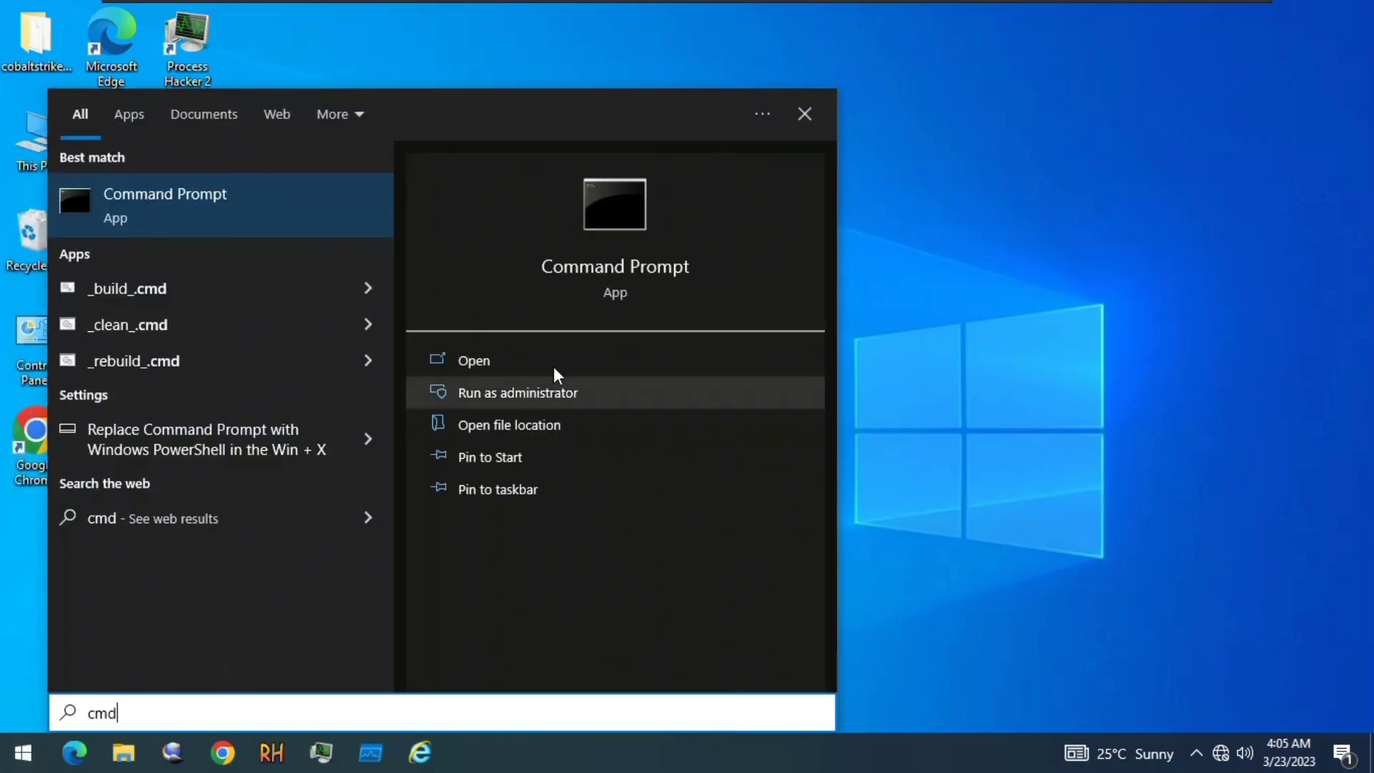
# Run Command Prompt as administrator, approve the UAC prompt, and focus the system32 console.
pyautogui.click(543, 395)
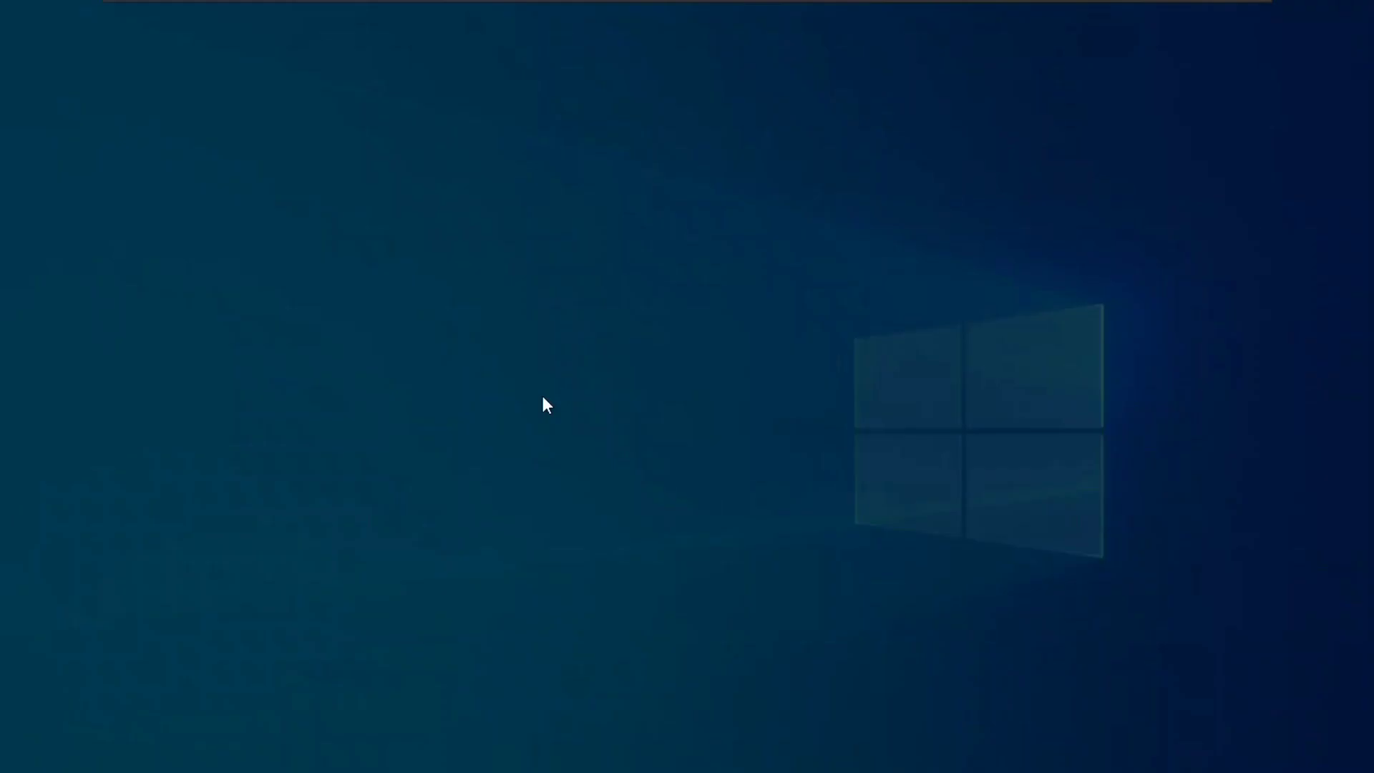
pyautogui.click(583, 506)
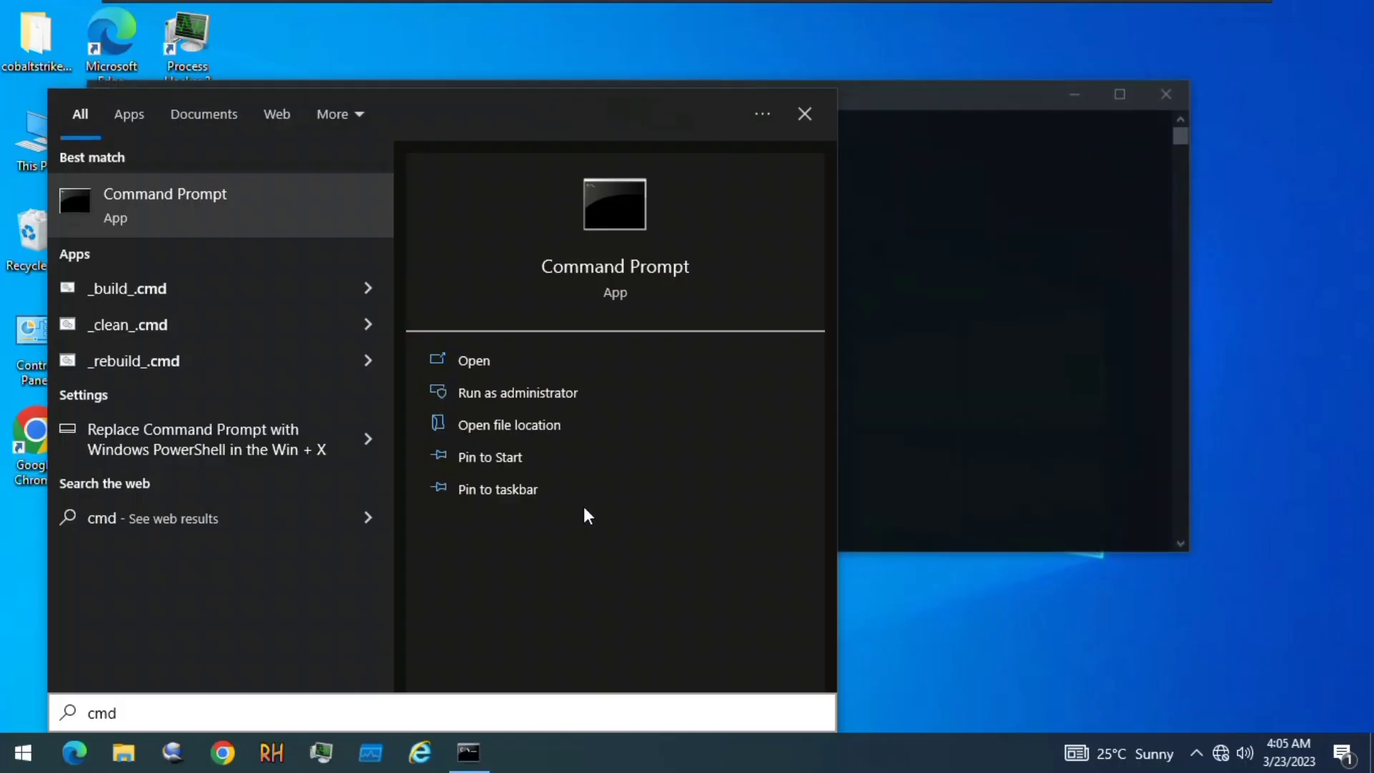
pyautogui.click(898, 343)
pyautogui.click(574, 275)
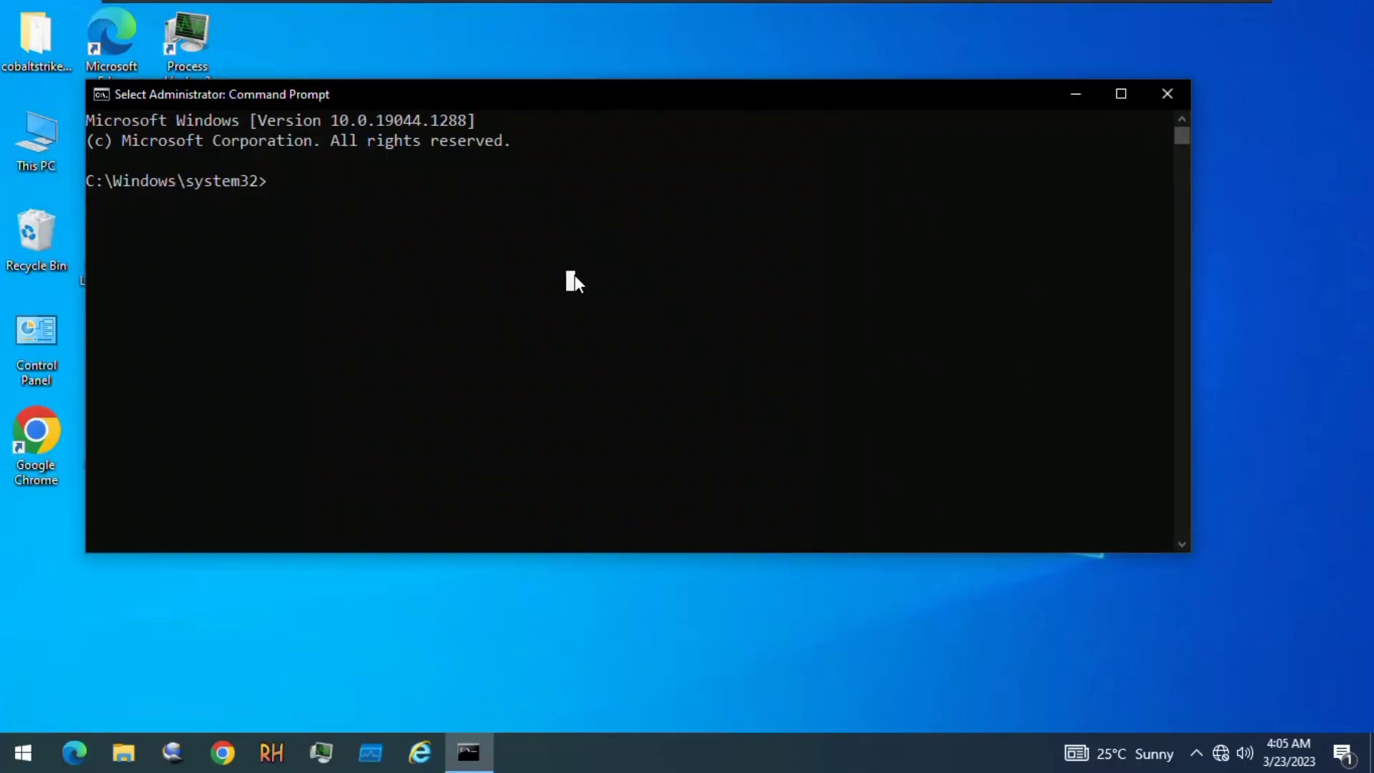
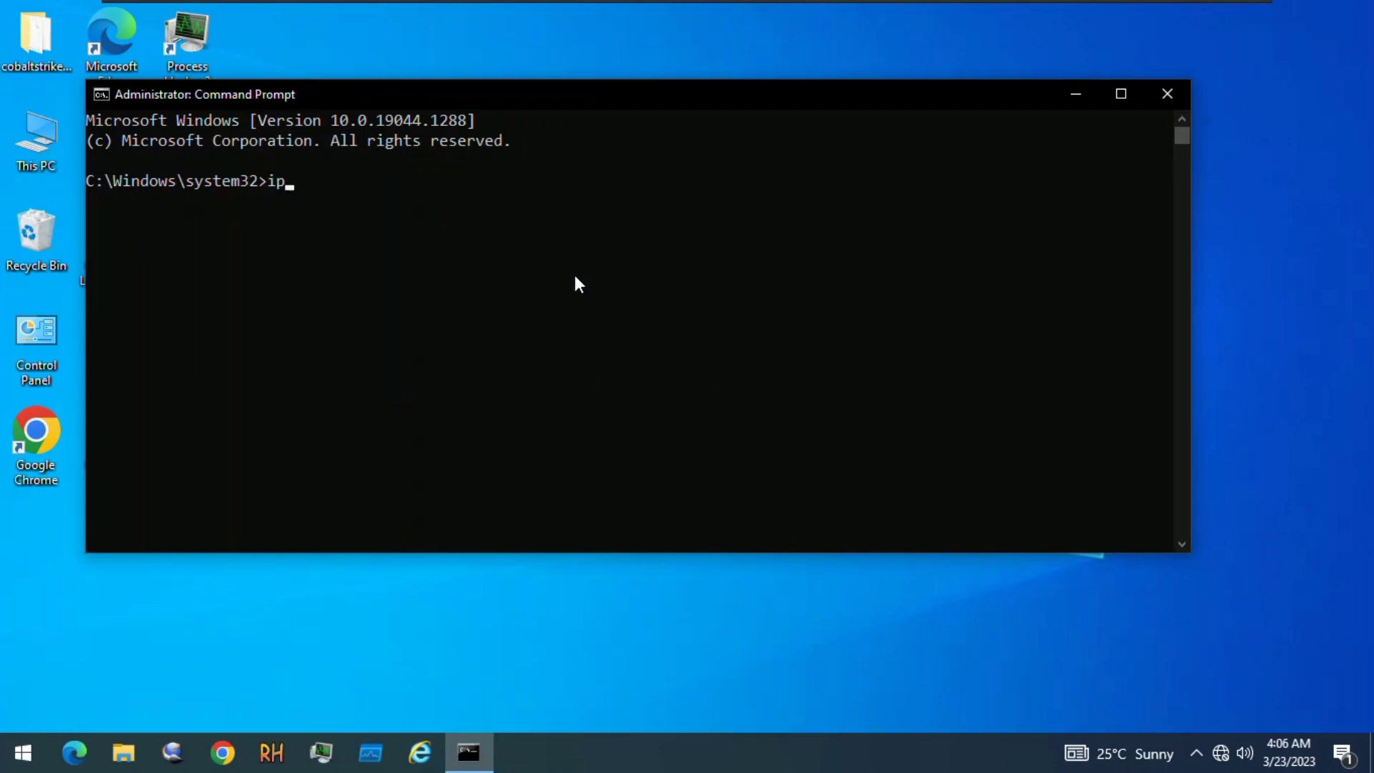
# Run ipconfig/all to list adapter details, including IPv4 address 192.168.135.129.
pyautogui.write('ipconfig/all')
pyautogui.press('Return')
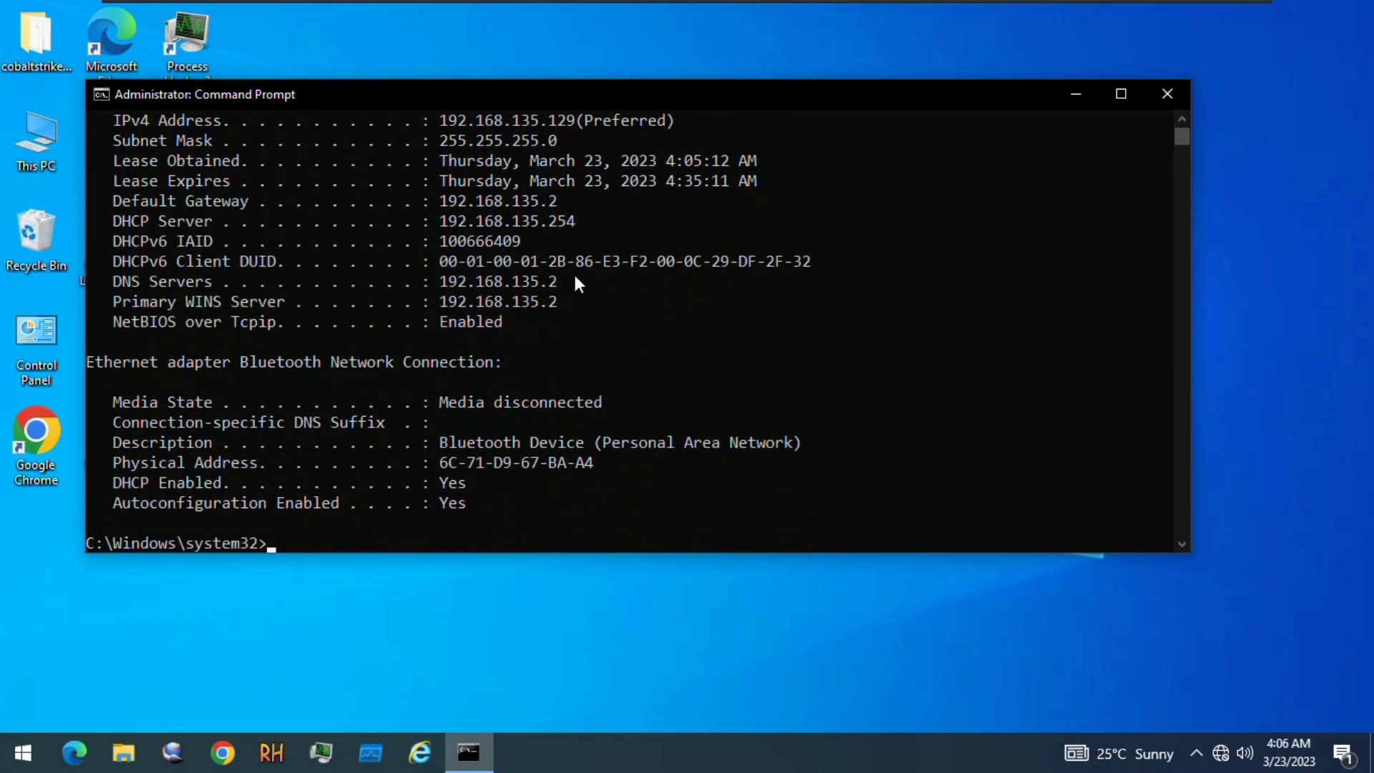
# Review the ipconfig output, shift the console window aside, then minimize it to reveal the desktop.
pyautogui.scroll(2, 744, 272)
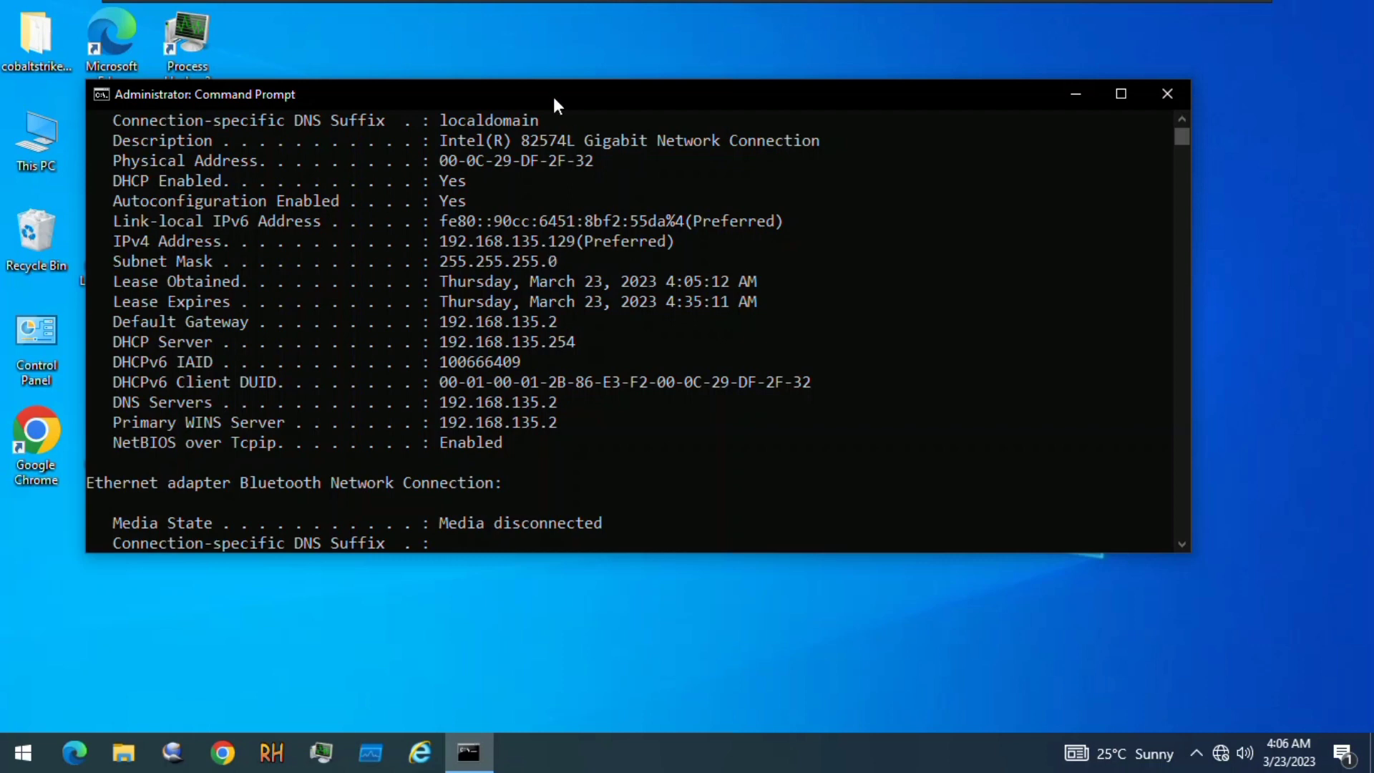
pyautogui.moveTo(553, 97); pyautogui.dragTo(695, 123)
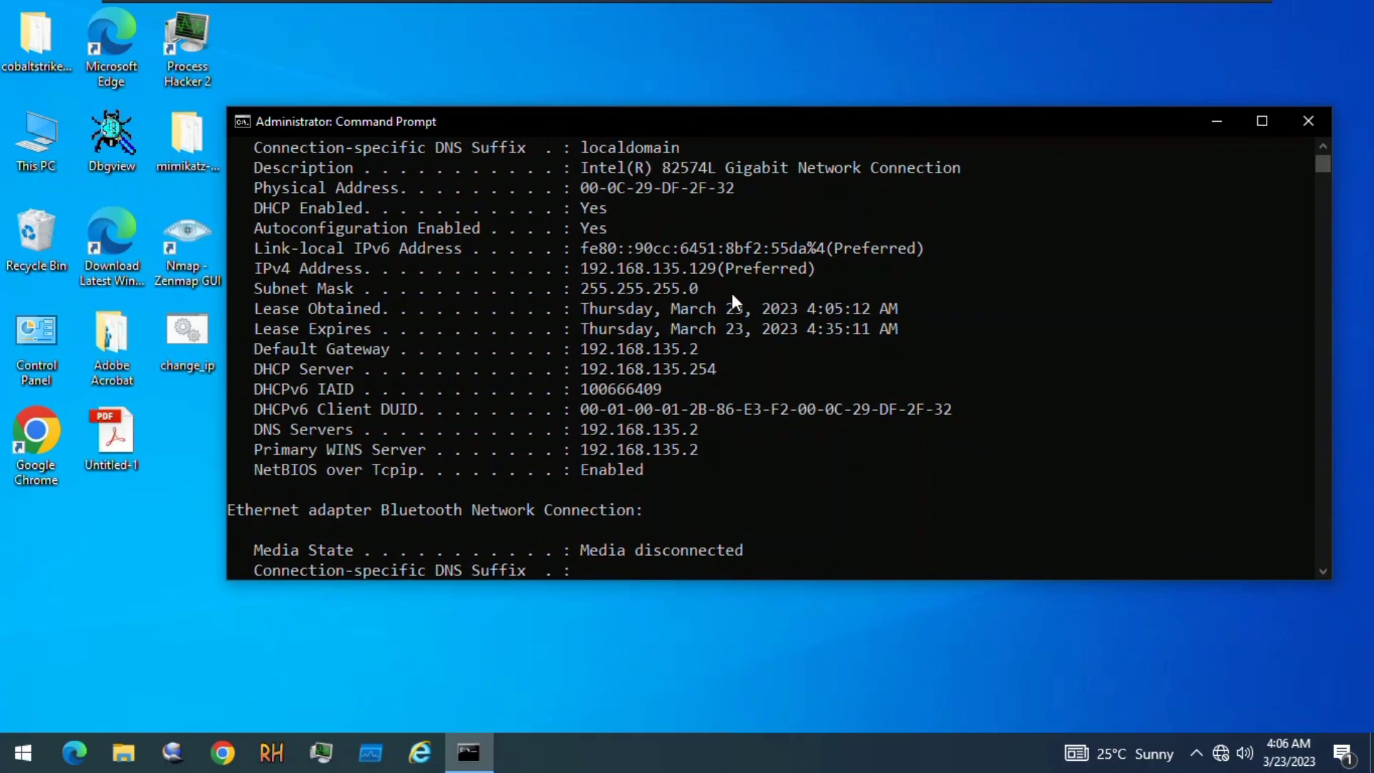
pyautogui.scroll(-10, 761, 362)
pyautogui.scroll(4, 760, 362)
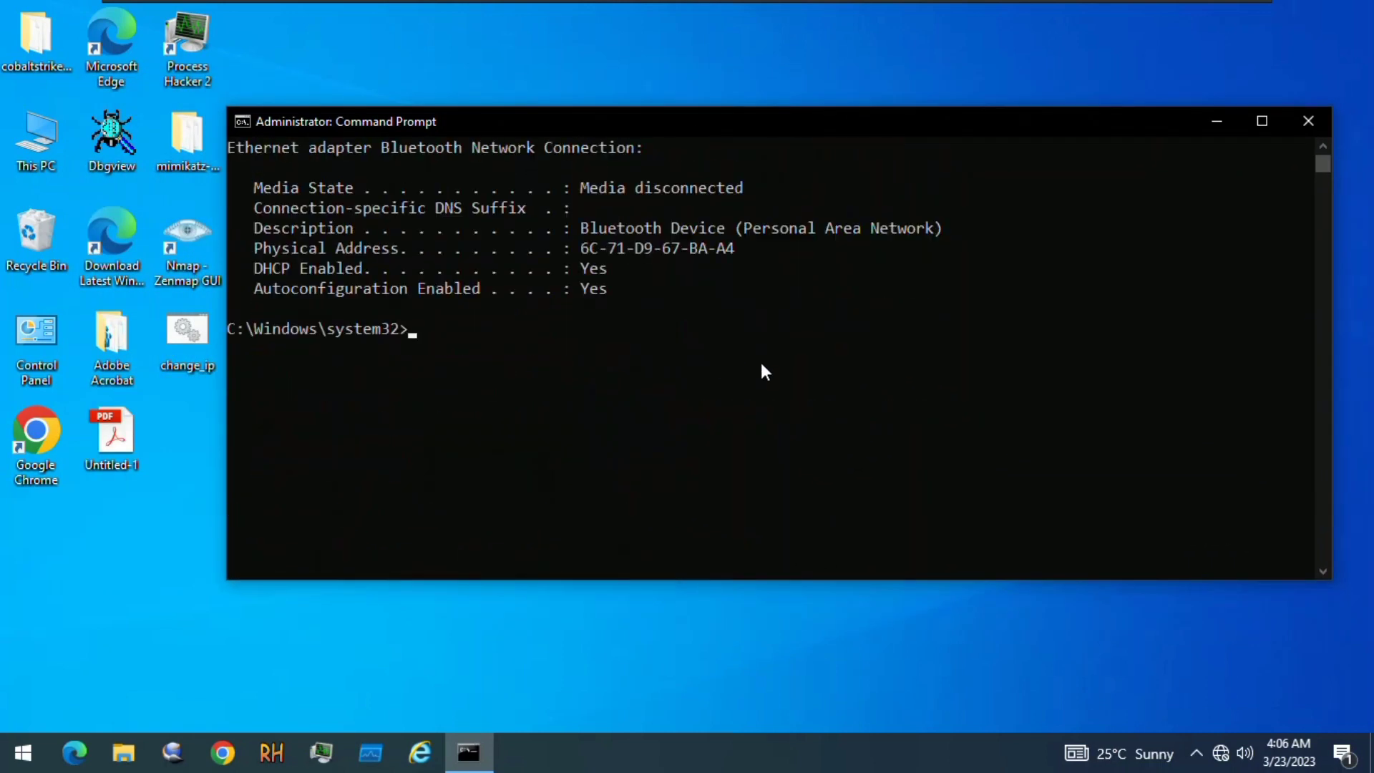
pyautogui.click(1216, 123)
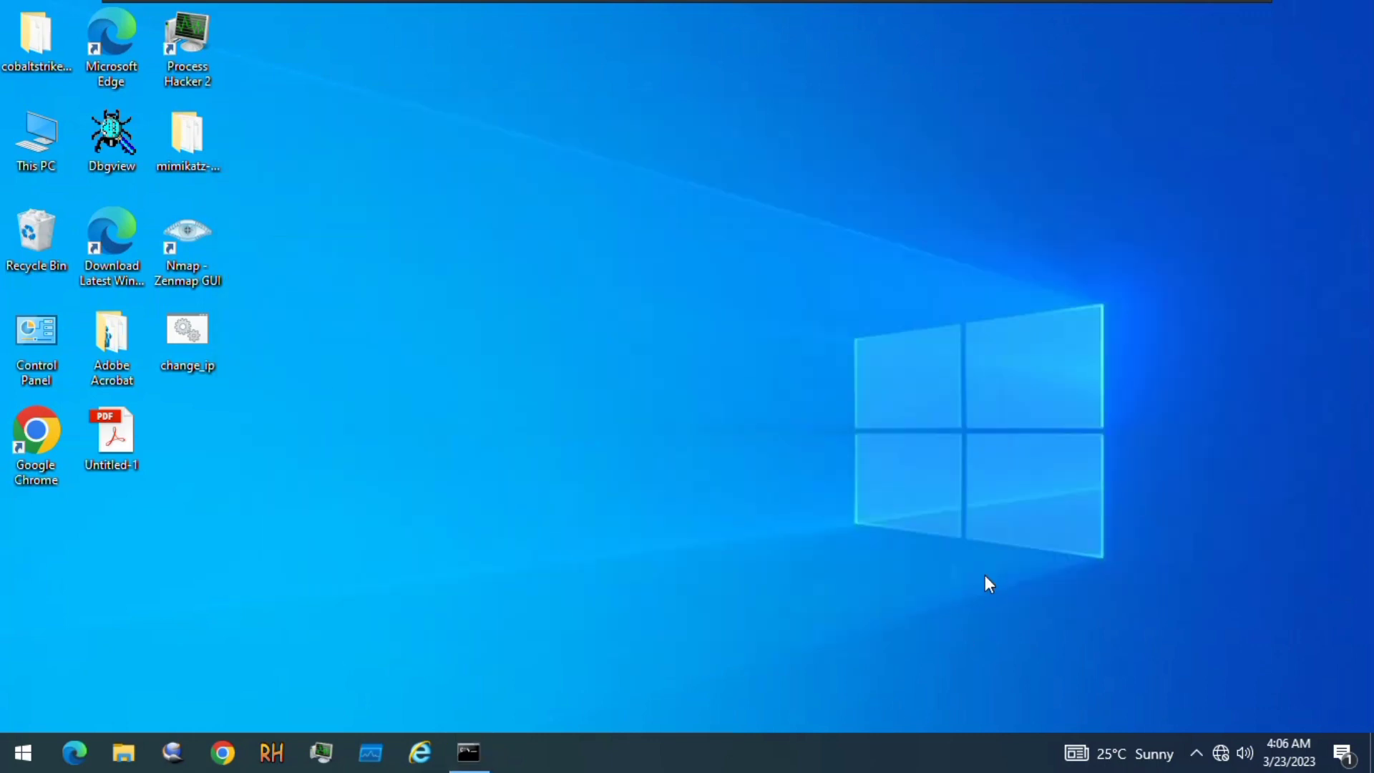
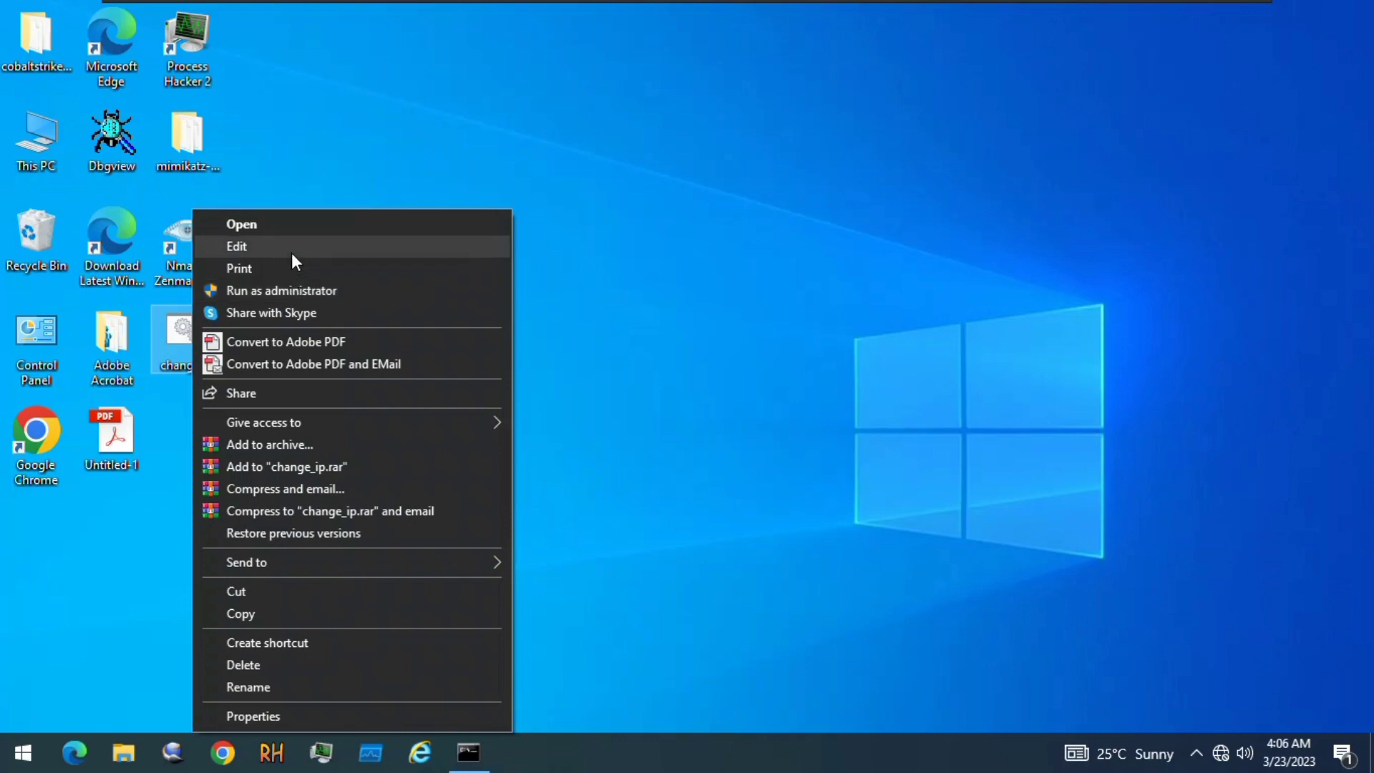
# Open change_ip in Notepad, check the static IP 192.168.135.128 line, and minimize the window.
pyautogui.click(293, 247)
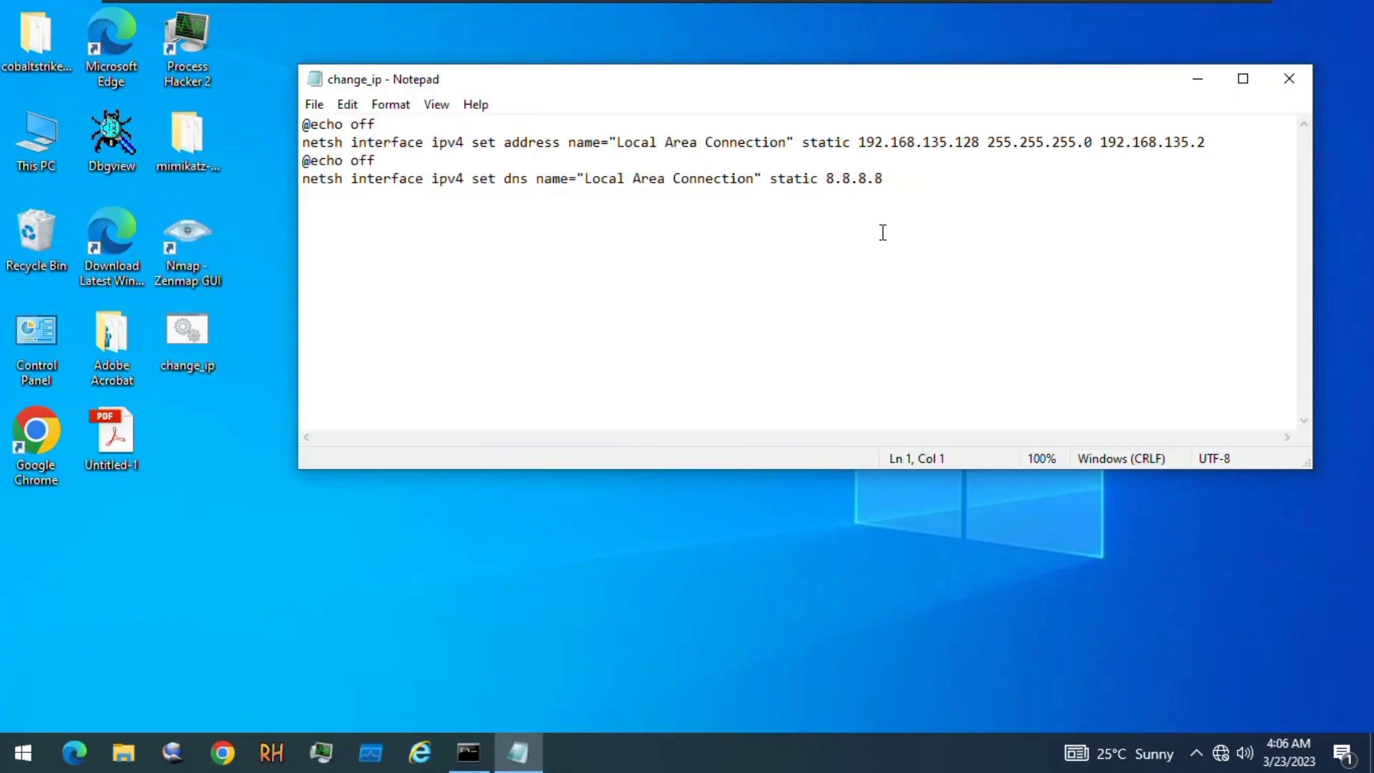
pyautogui.moveTo(982, 149); pyautogui.dragTo(954, 142)
pyautogui.click(948, 221)
pyautogui.click(1198, 78)
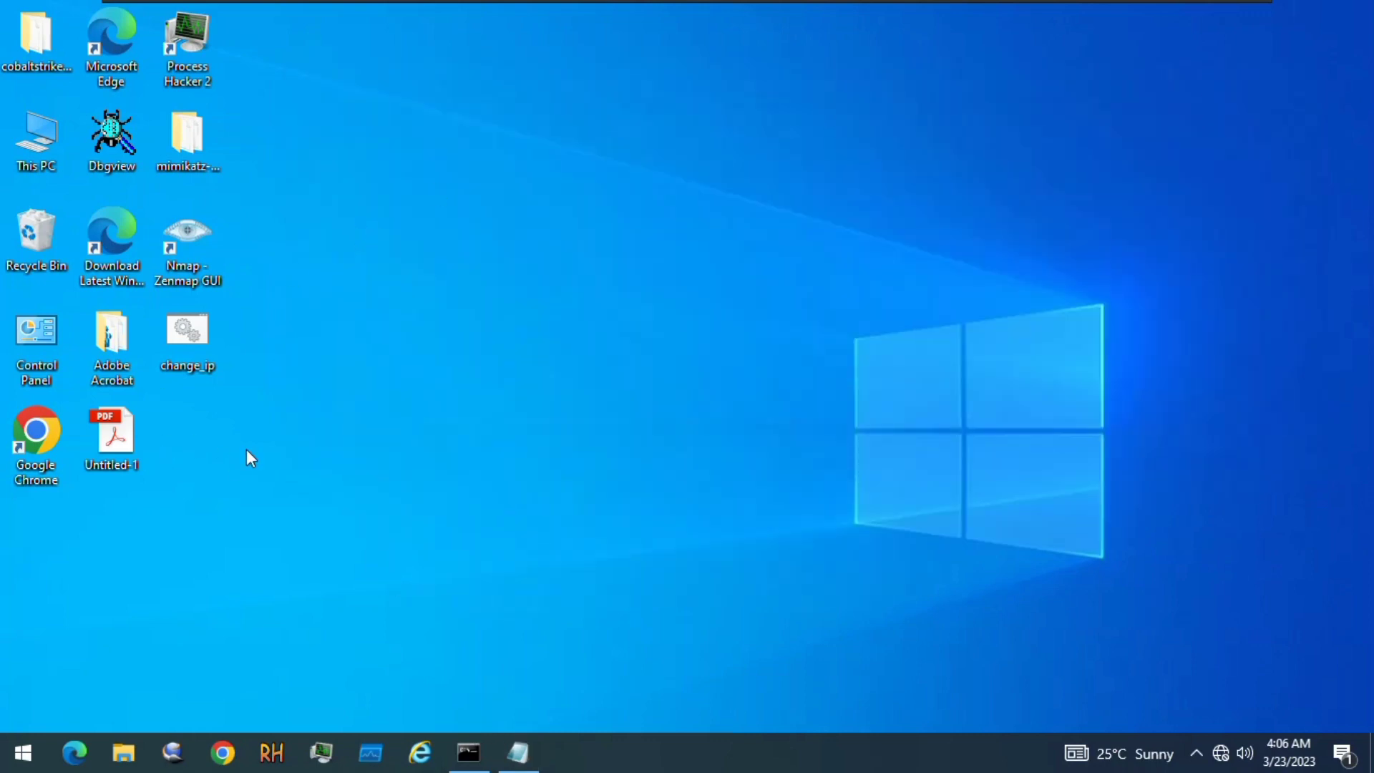
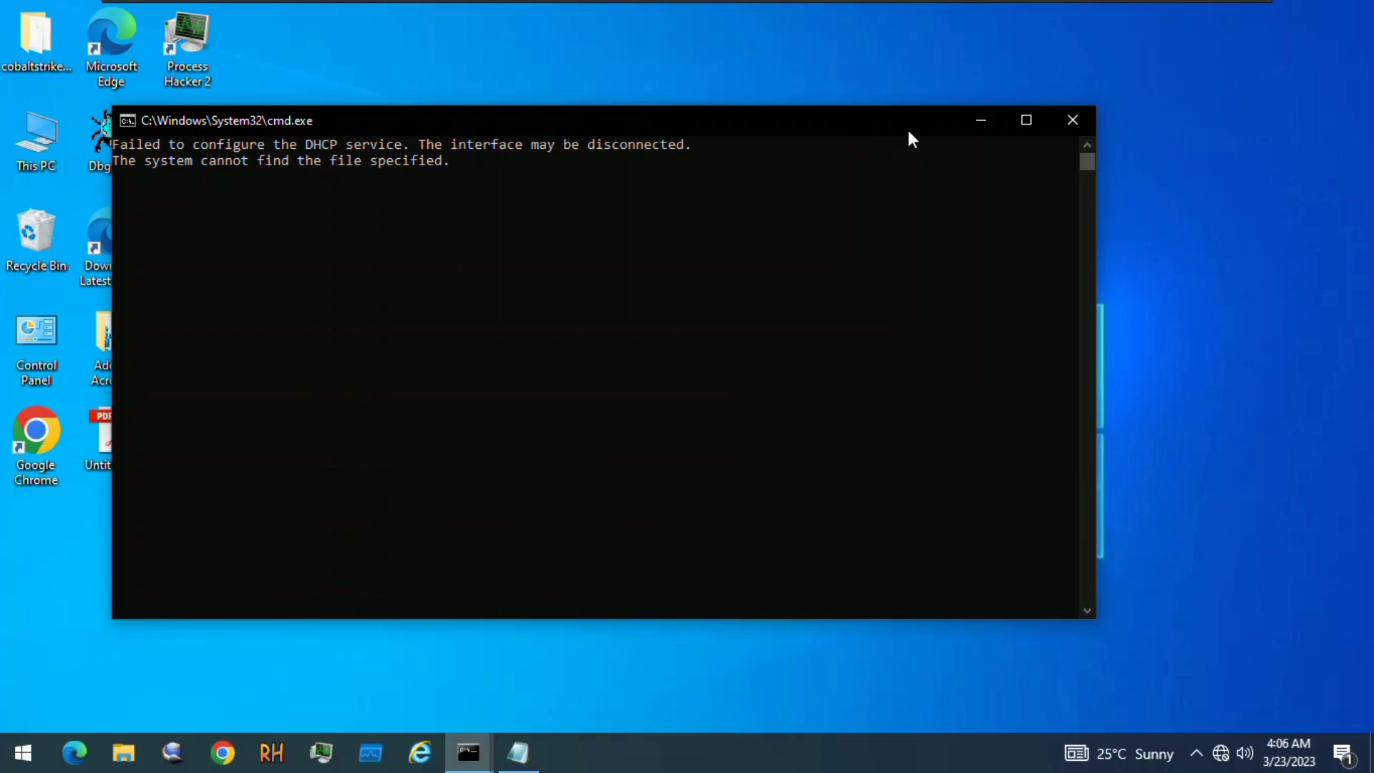
# Close the script's DHCP error window and rerun ipconfig/all in the administrator prompt.
pyautogui.click(1072, 120)
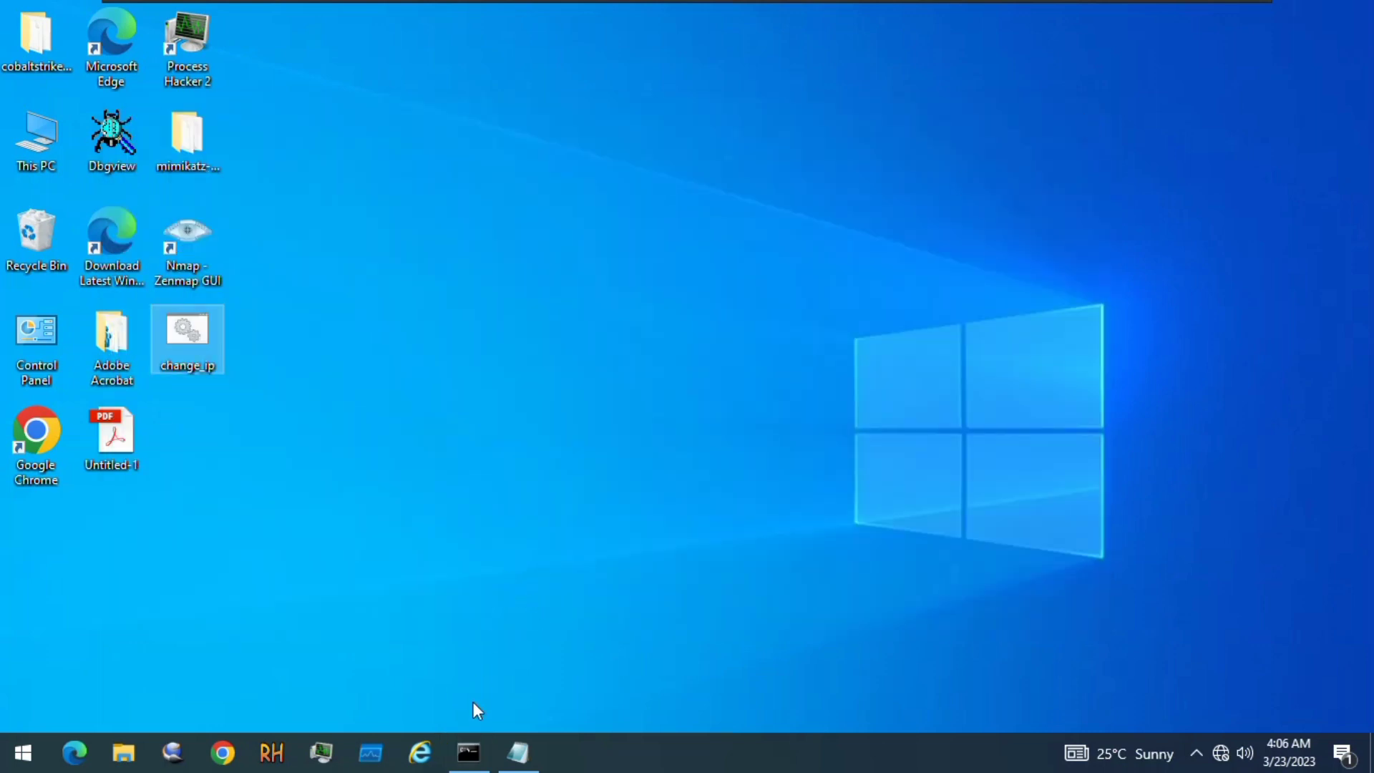
pyautogui.click(469, 752)
pyautogui.click(595, 439)
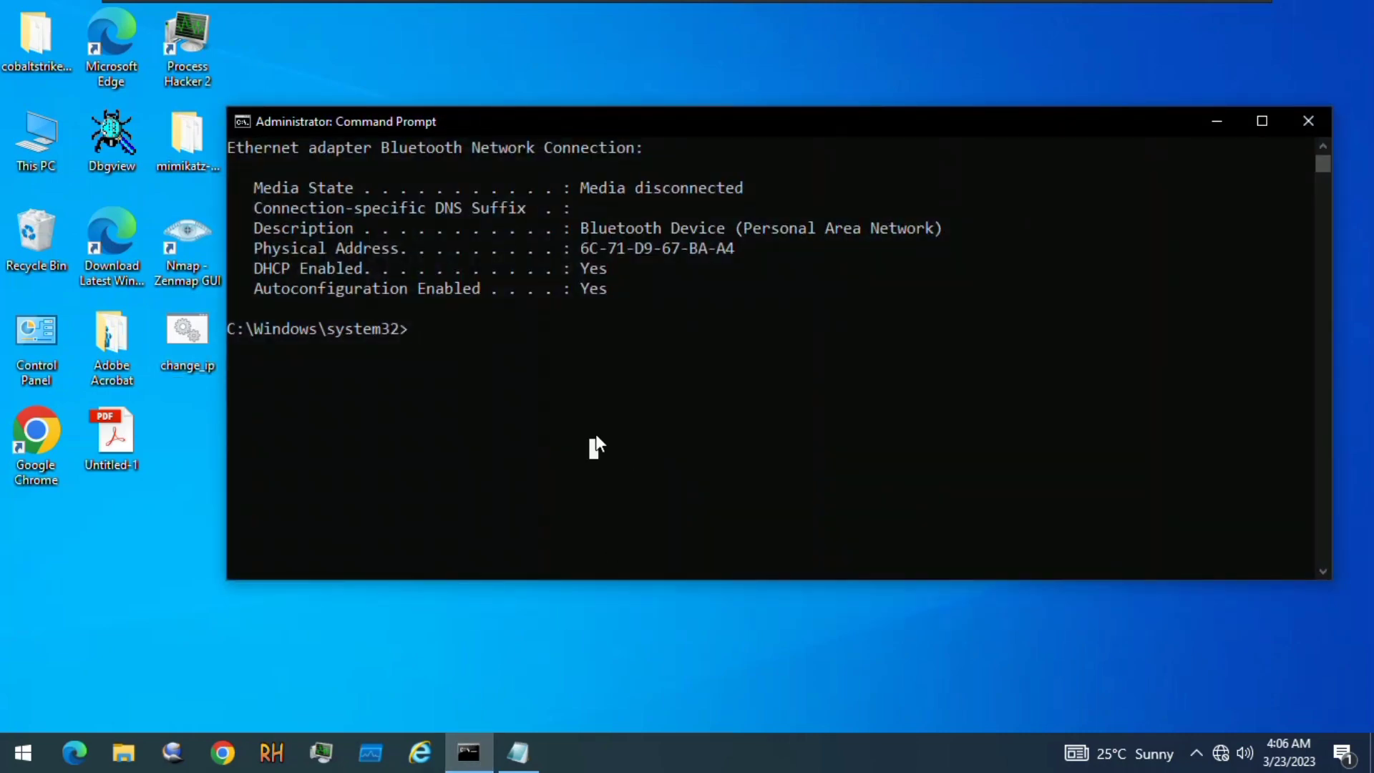
pyautogui.press('Up')
pyautogui.press('Return')
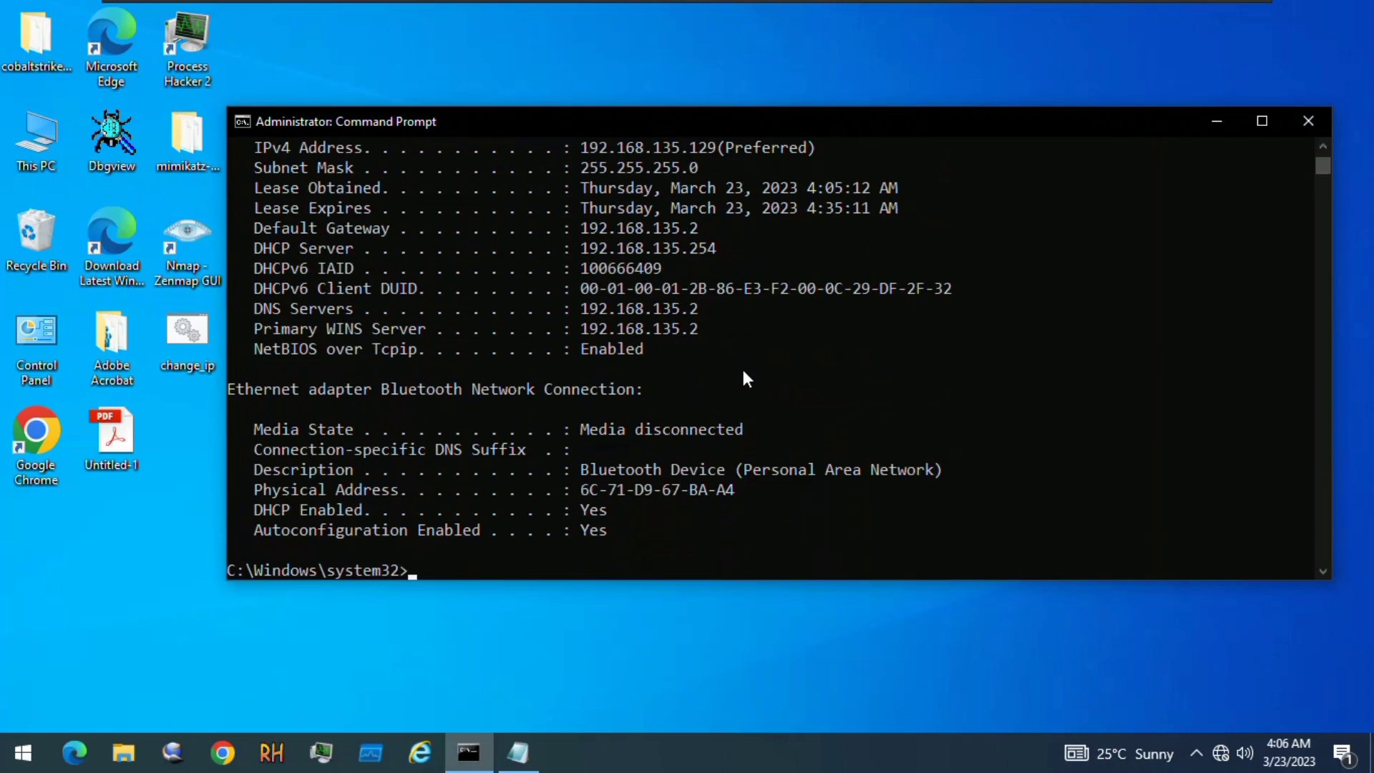
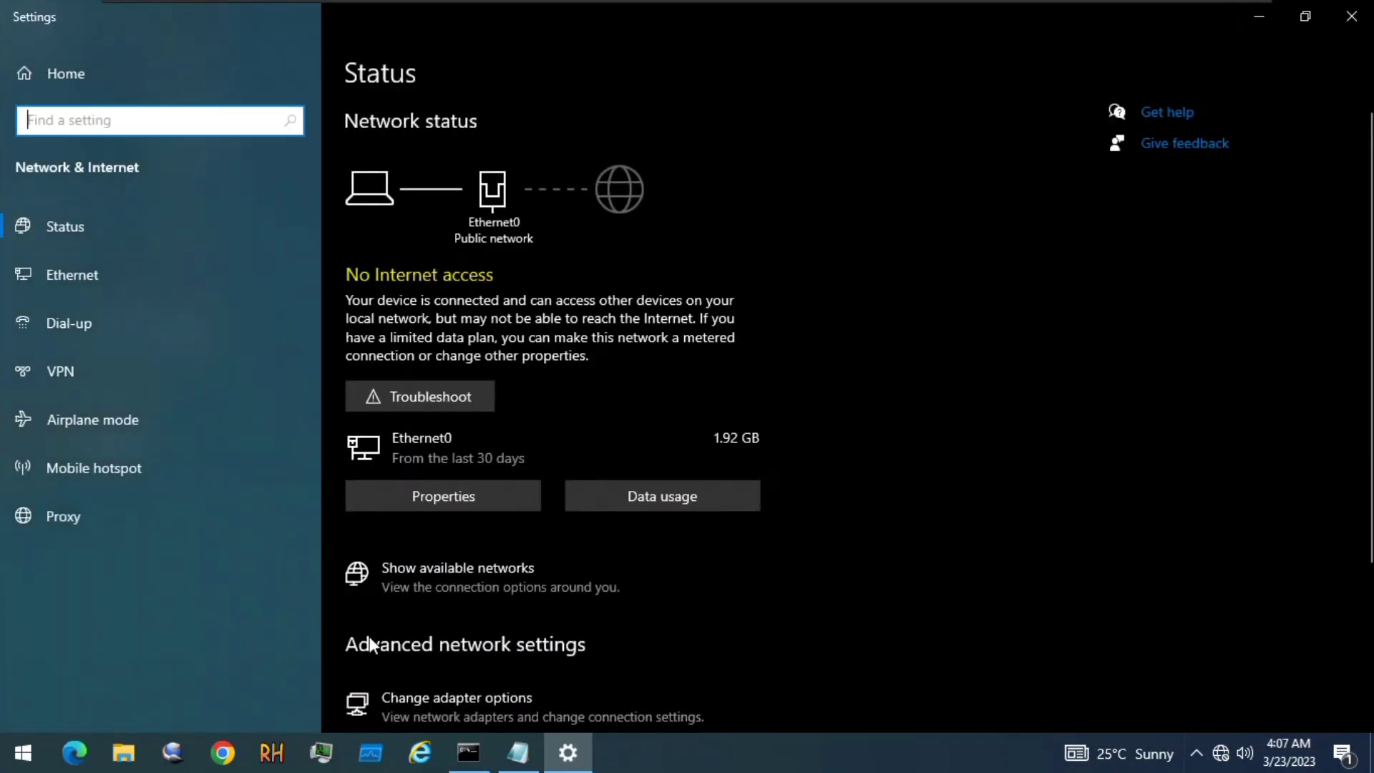
# Show the network adapter list and close the duplicate Network Connections window.
pyautogui.scroll(-3, 400, 594)
pyautogui.click(441, 452)
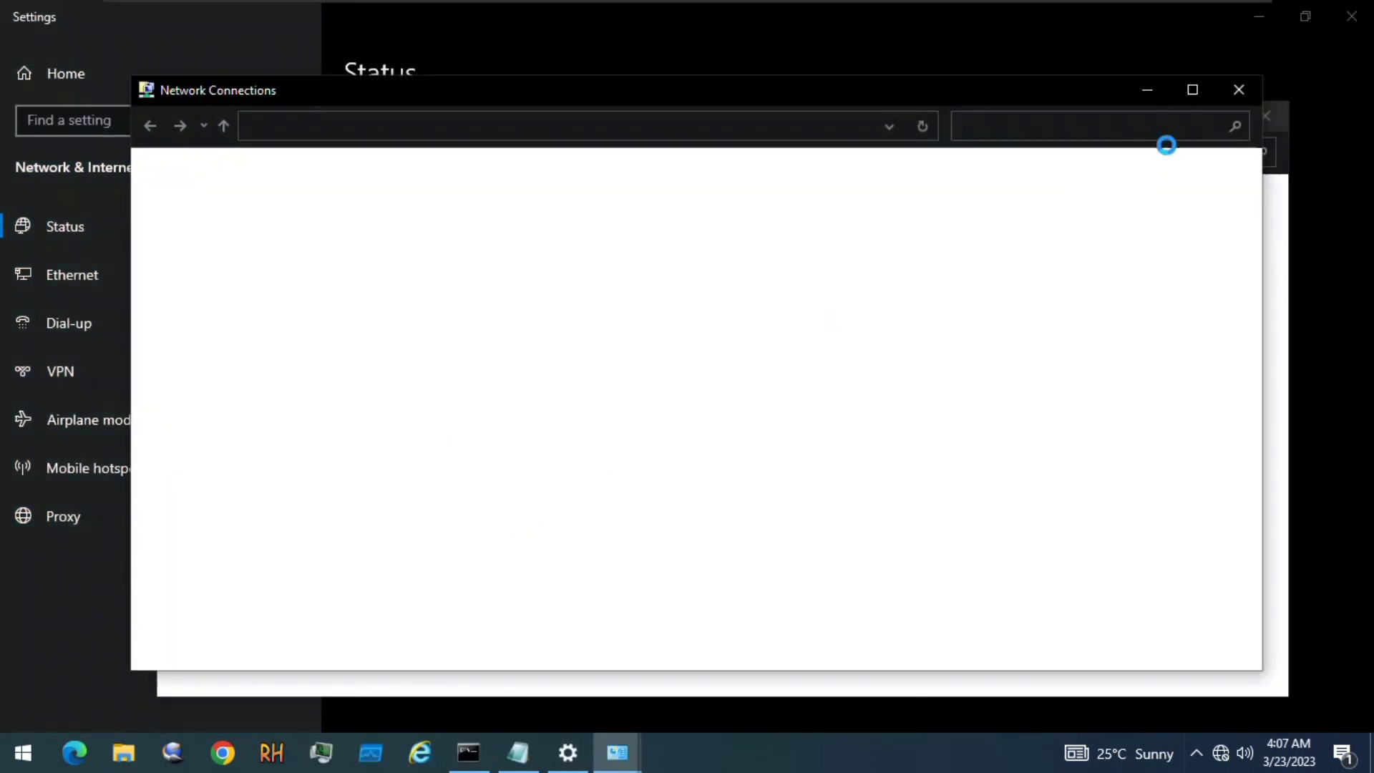
pyautogui.click(1242, 100)
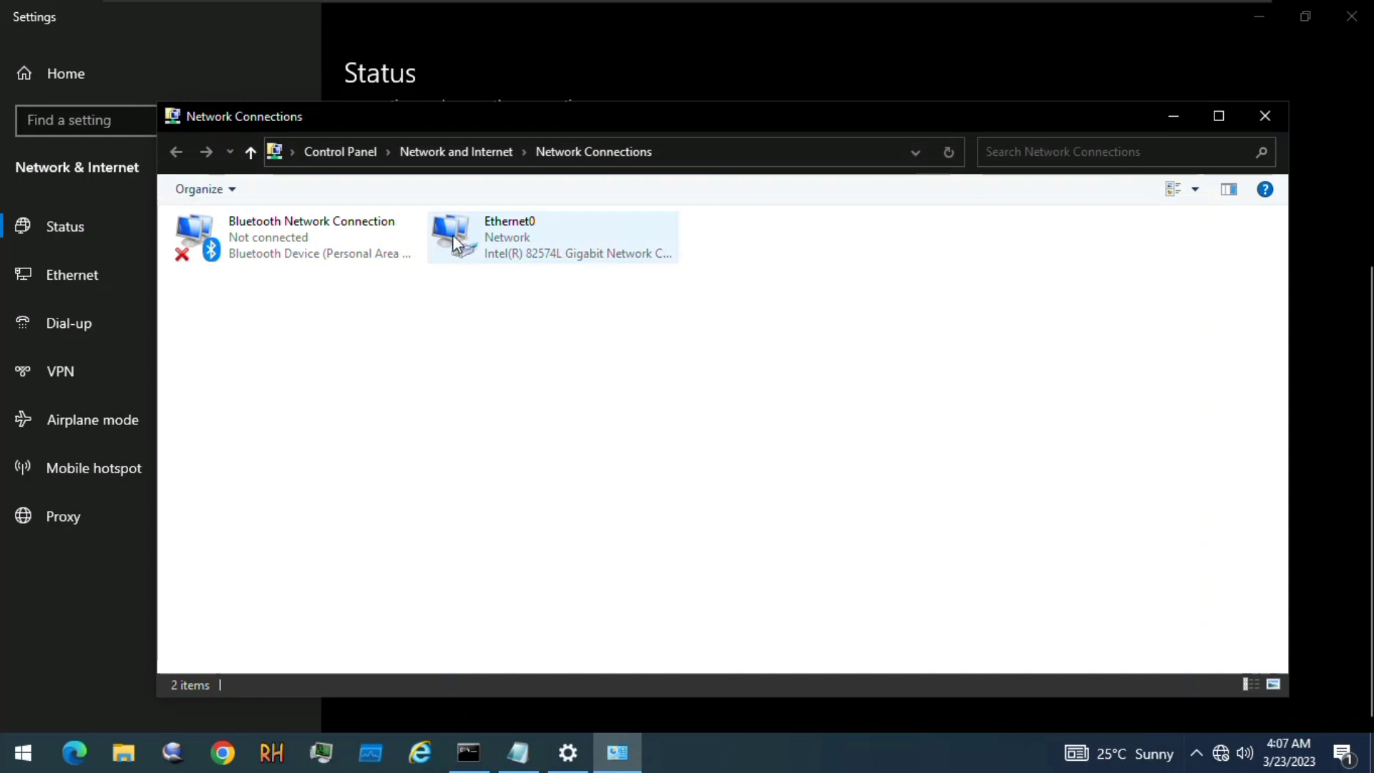
# Copy the adapter name 'Ethernet0' without renaming it, then close Network Connections.
pyautogui.click(530, 233)
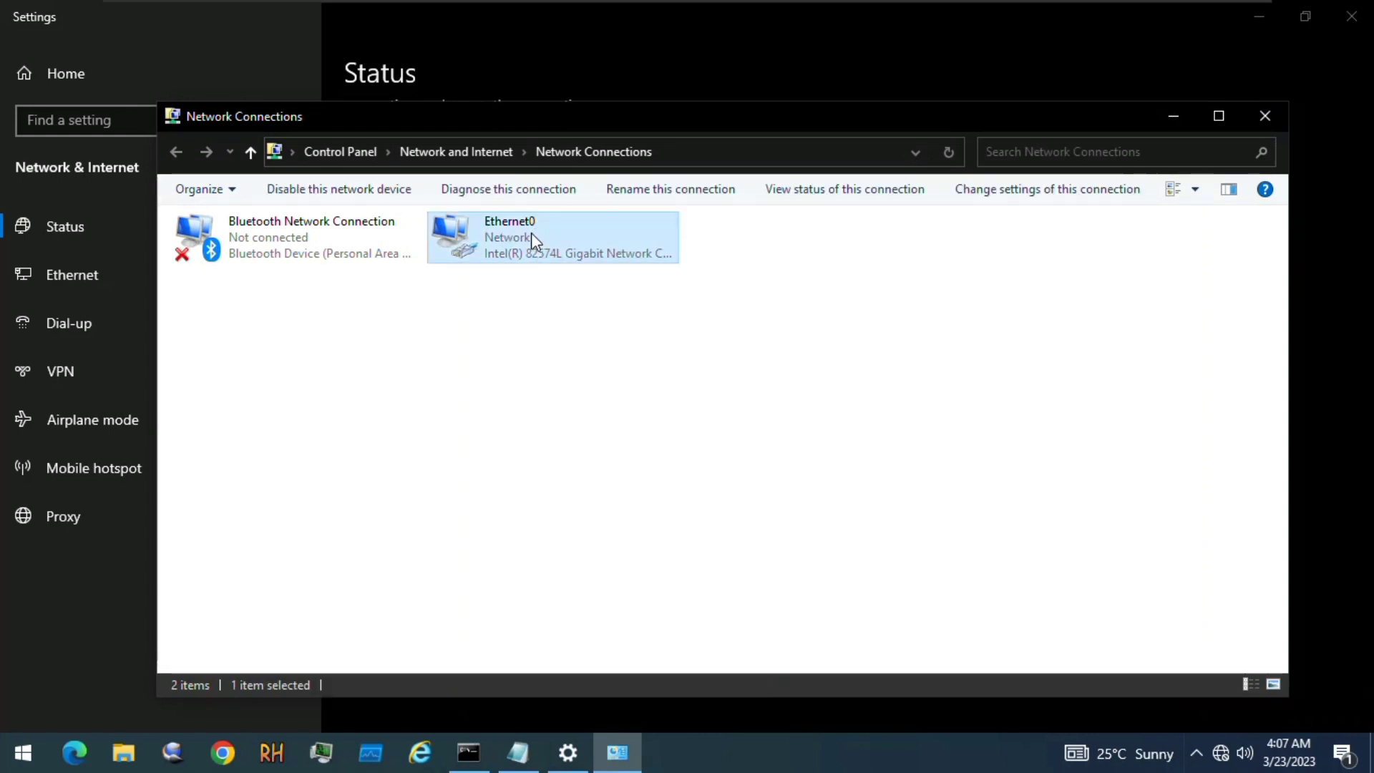
pyautogui.rightClick(532, 234)
pyautogui.click(582, 393)
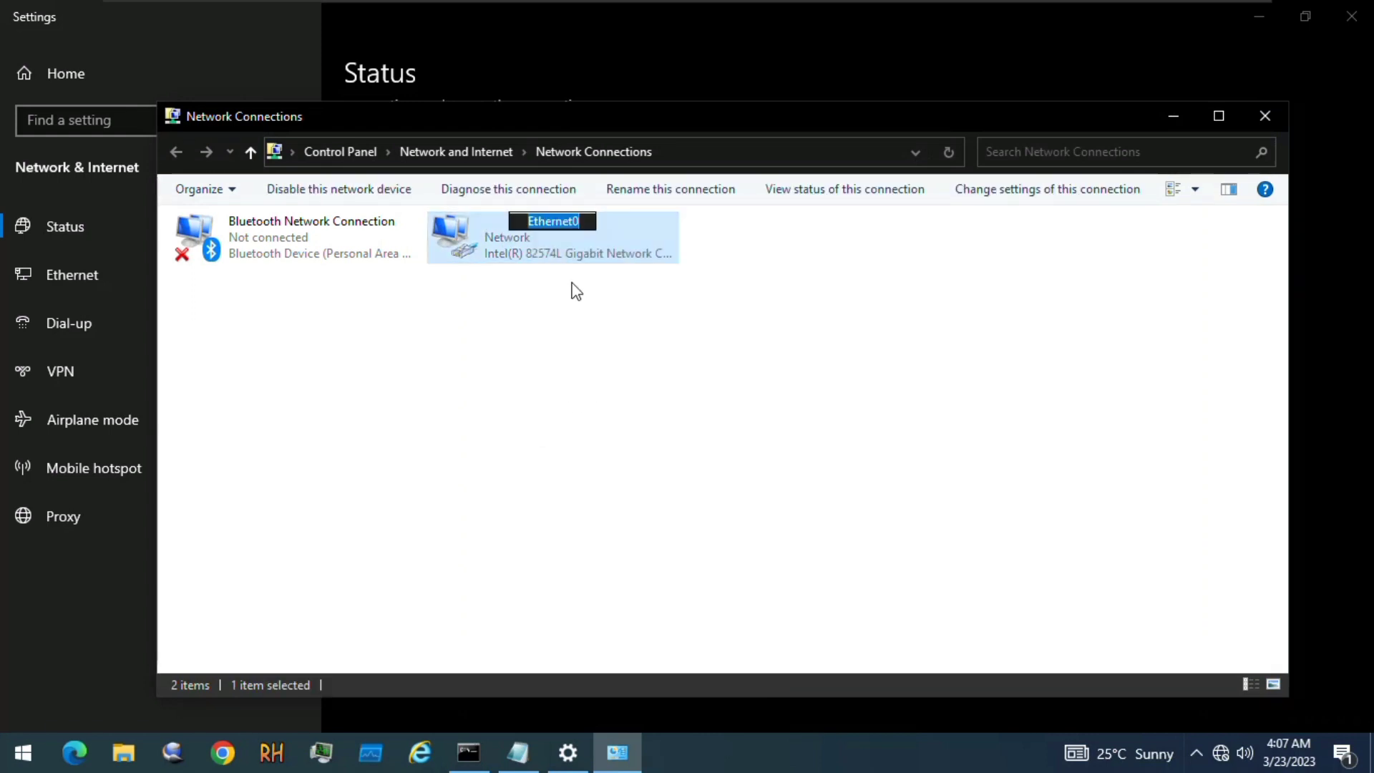
pyautogui.rightClick(563, 215)
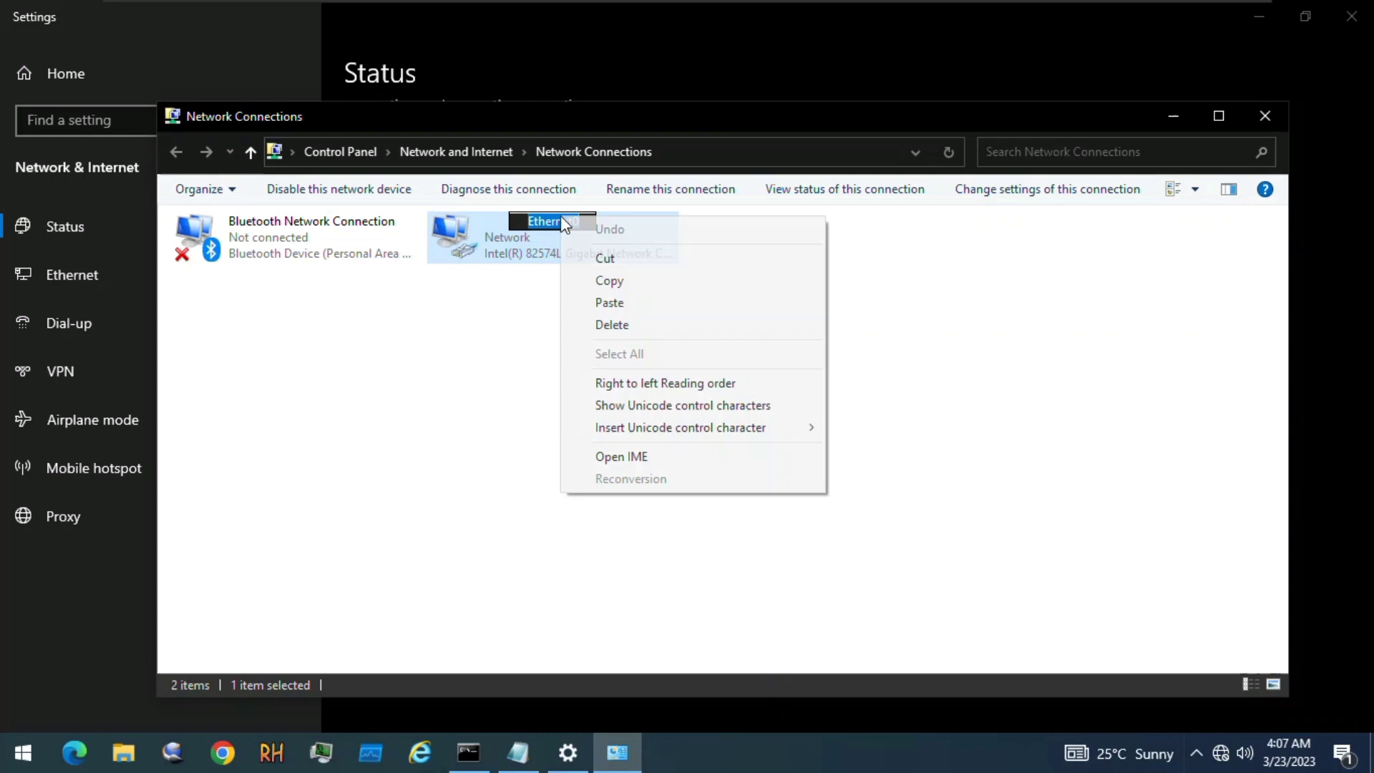
pyautogui.click(641, 284)
pyautogui.click(1217, 247)
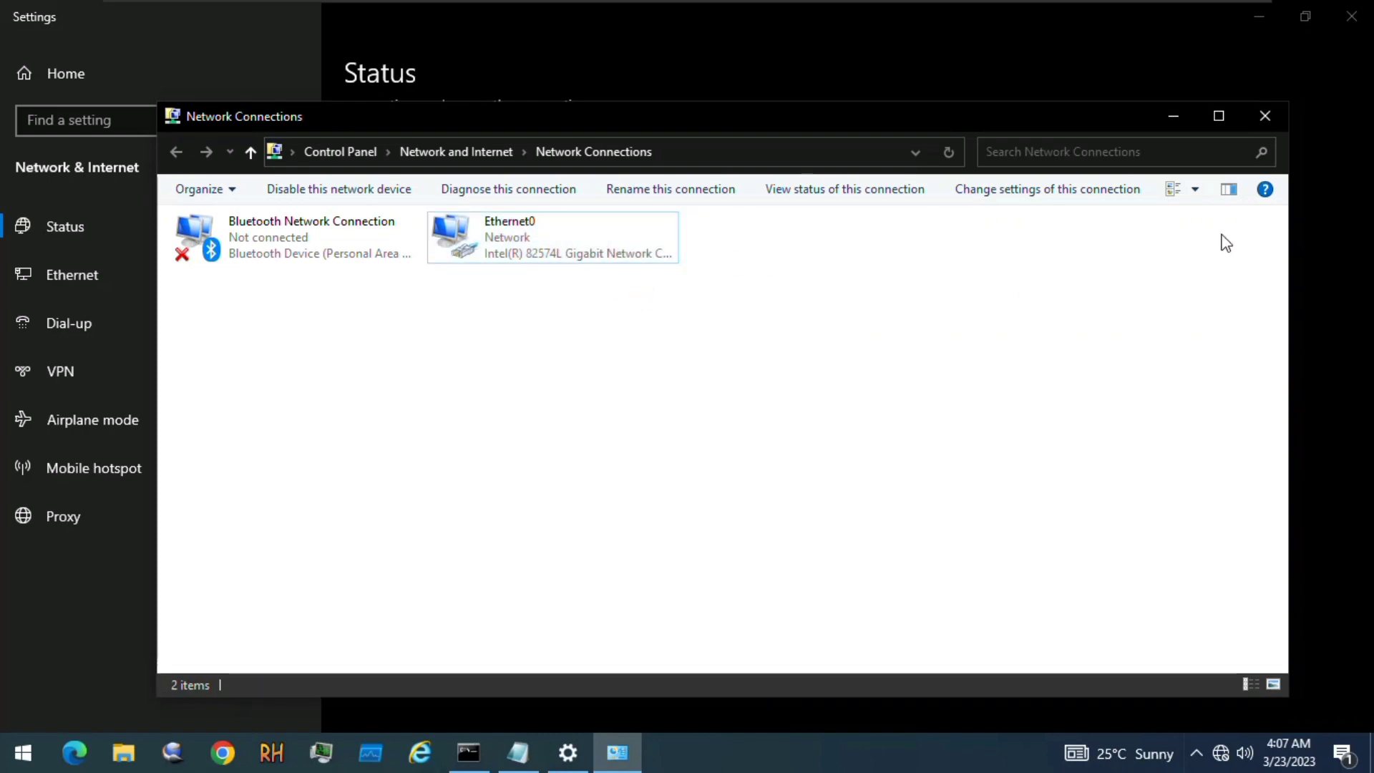
pyautogui.click(1266, 116)
# Close Settings and open the desktop's change_ip batch file in Notepad.
pyautogui.click(1352, 16)
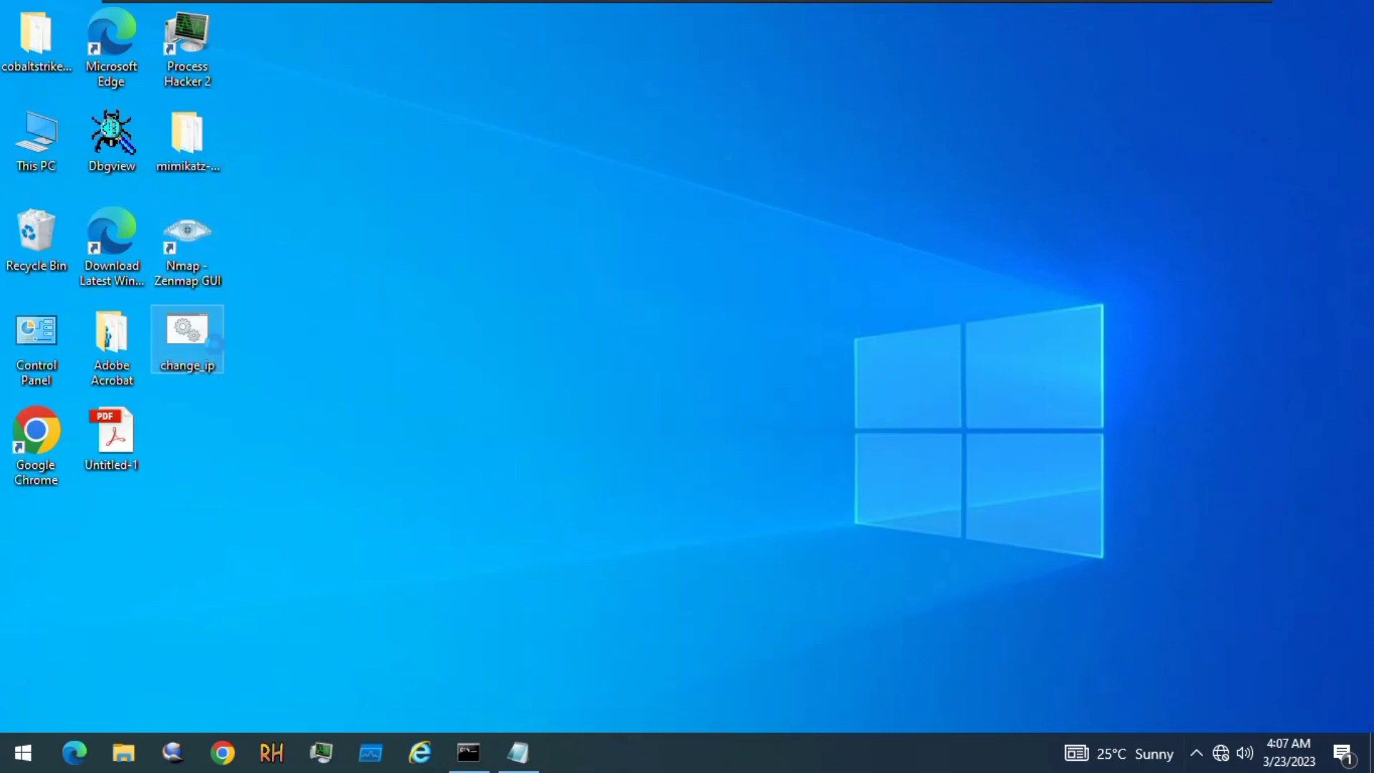
pyautogui.rightClick(215, 344)
pyautogui.click(682, 498)
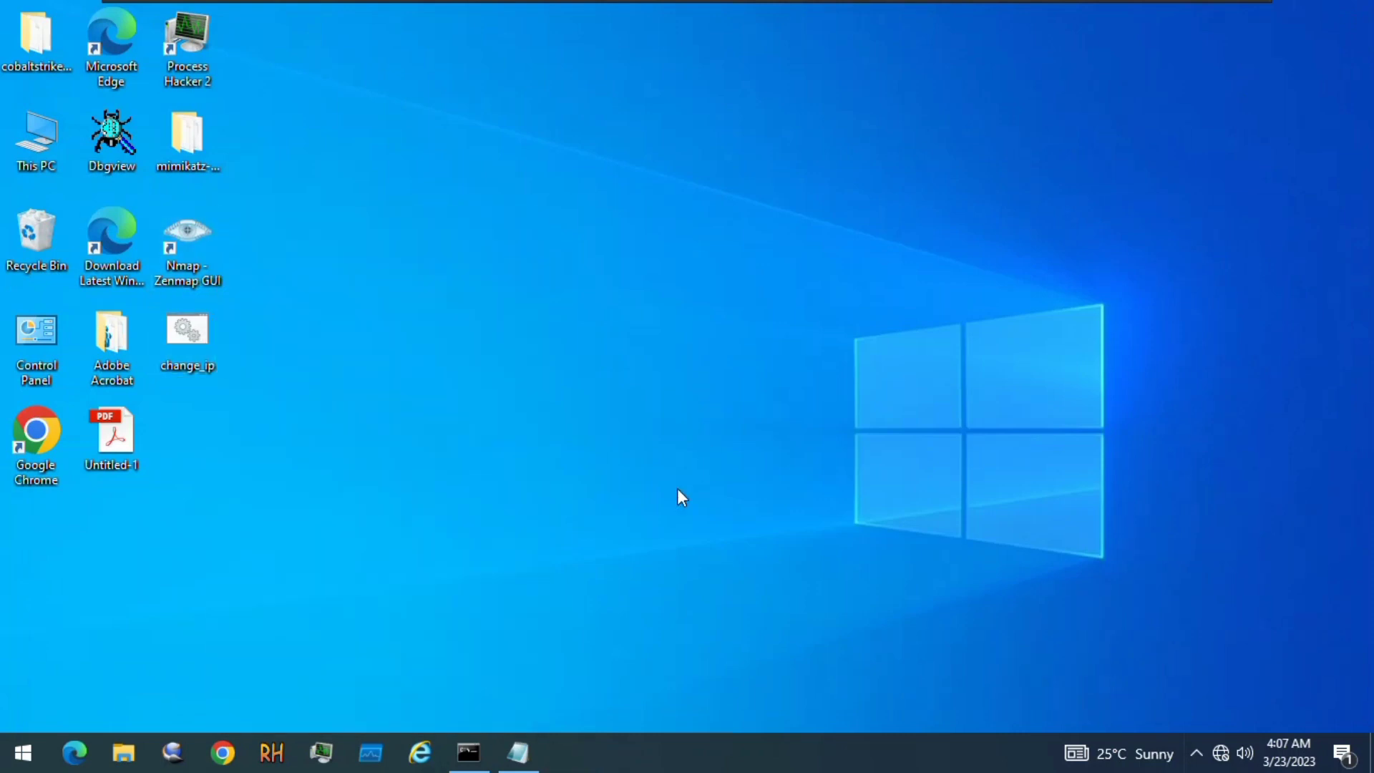
pyautogui.click(536, 748)
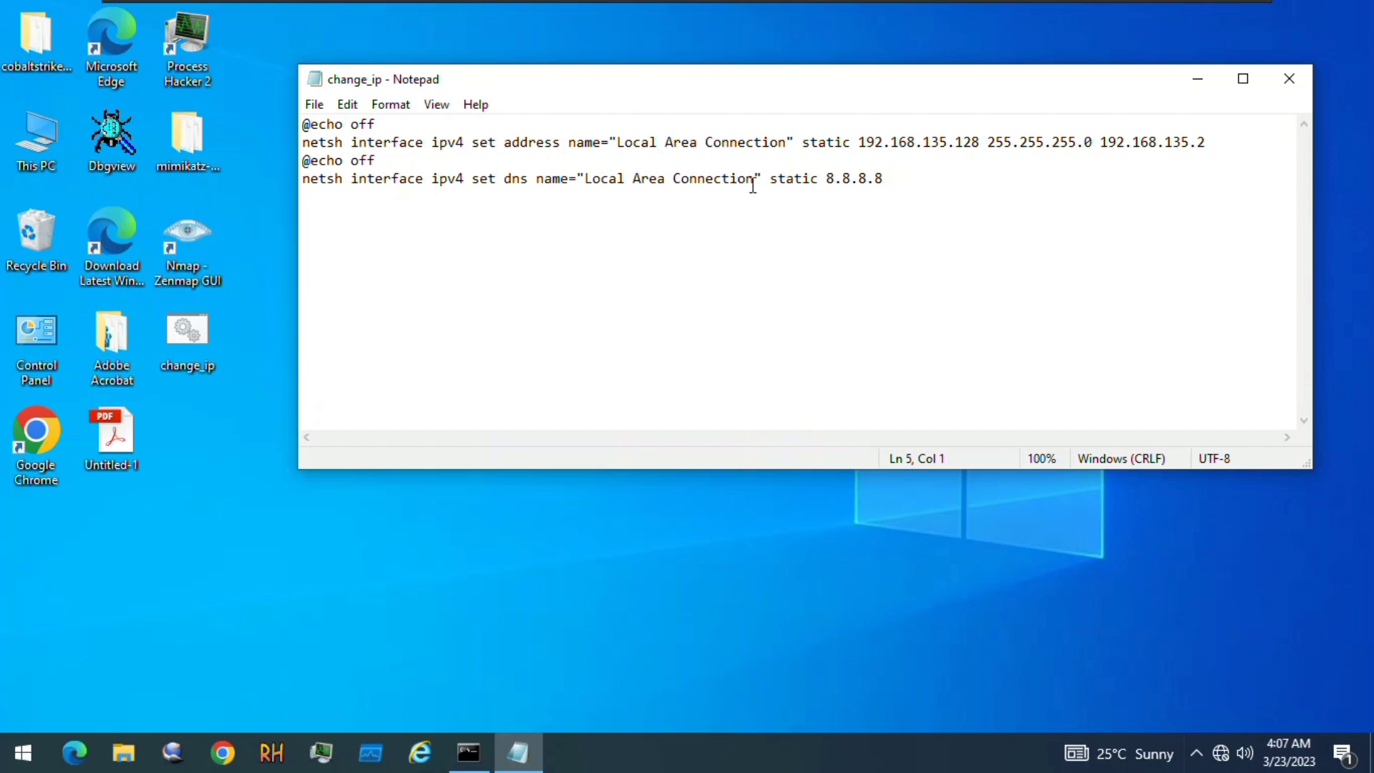
# Replace 'Local Area Connection' with 'Ethernet0' on the DNS and address netsh lines.
pyautogui.moveTo(752, 185); pyautogui.dragTo(587, 179)
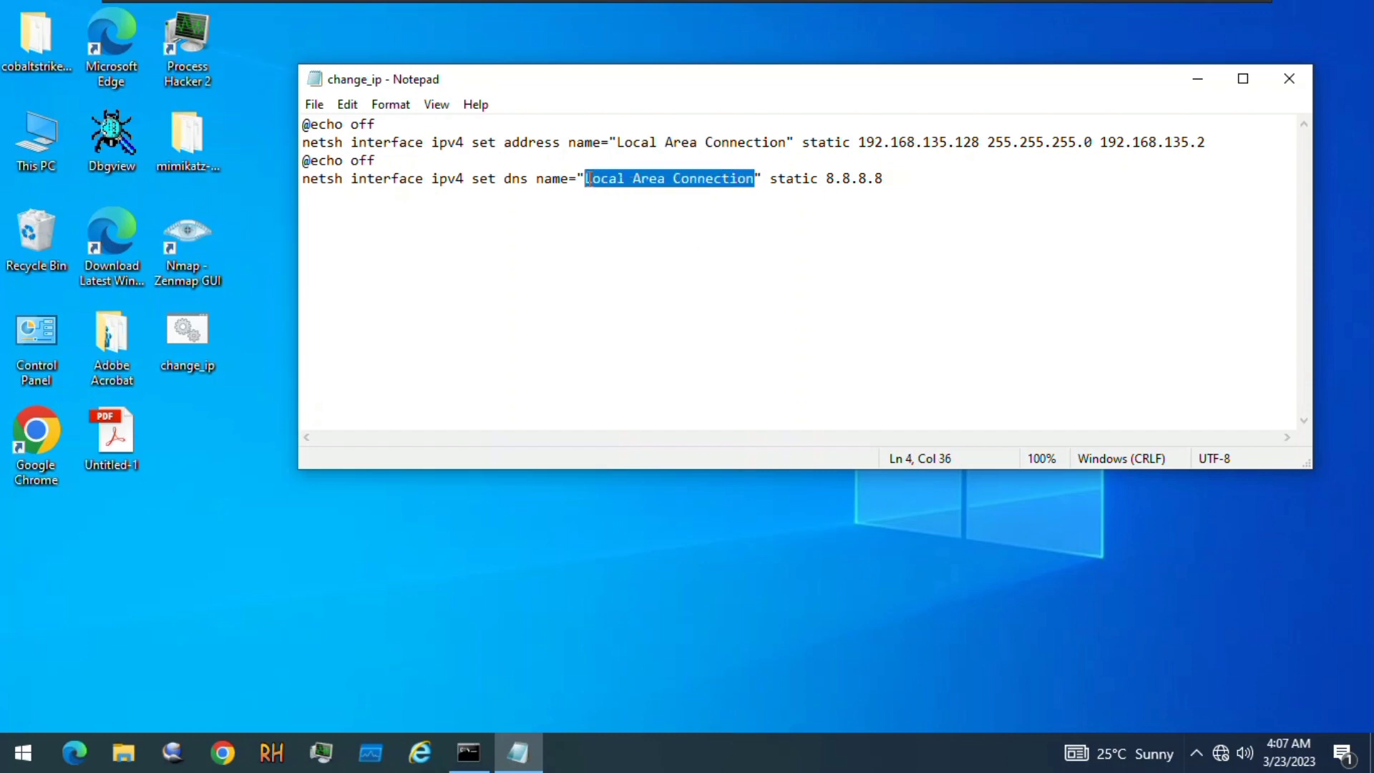
pyautogui.write('Ethernet0')
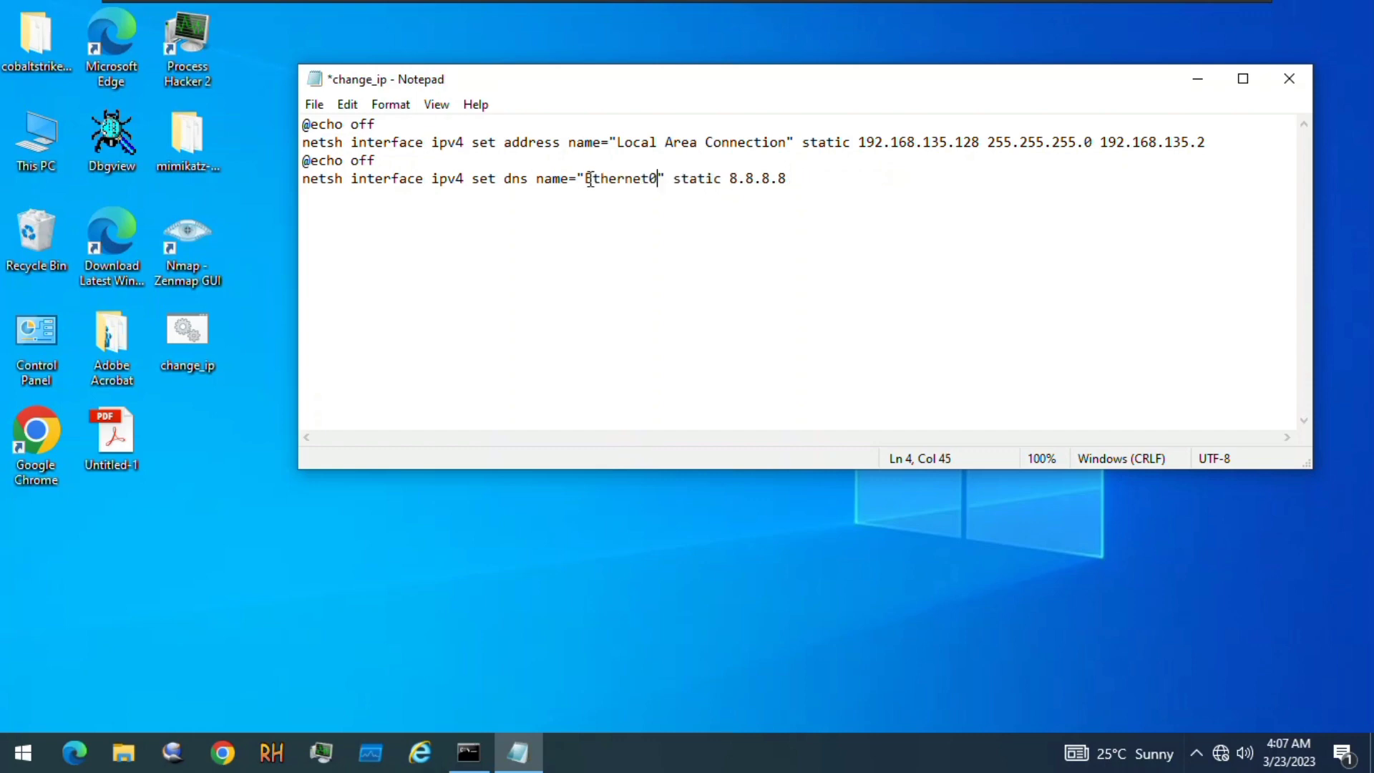
pyautogui.moveTo(788, 143); pyautogui.dragTo(619, 150)
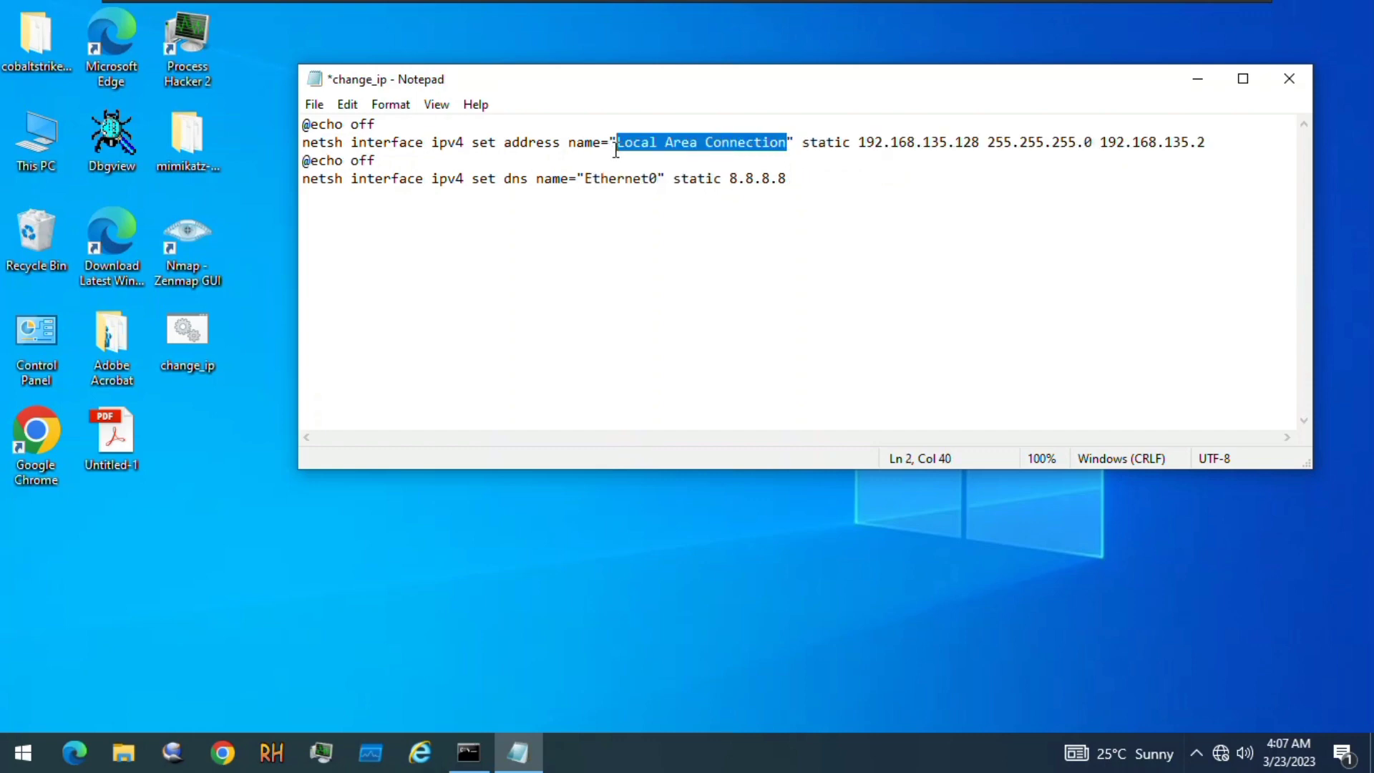
pyautogui.write('Ethernet0')
# Save the edited change_ip batch file.
pyautogui.click(829, 245)
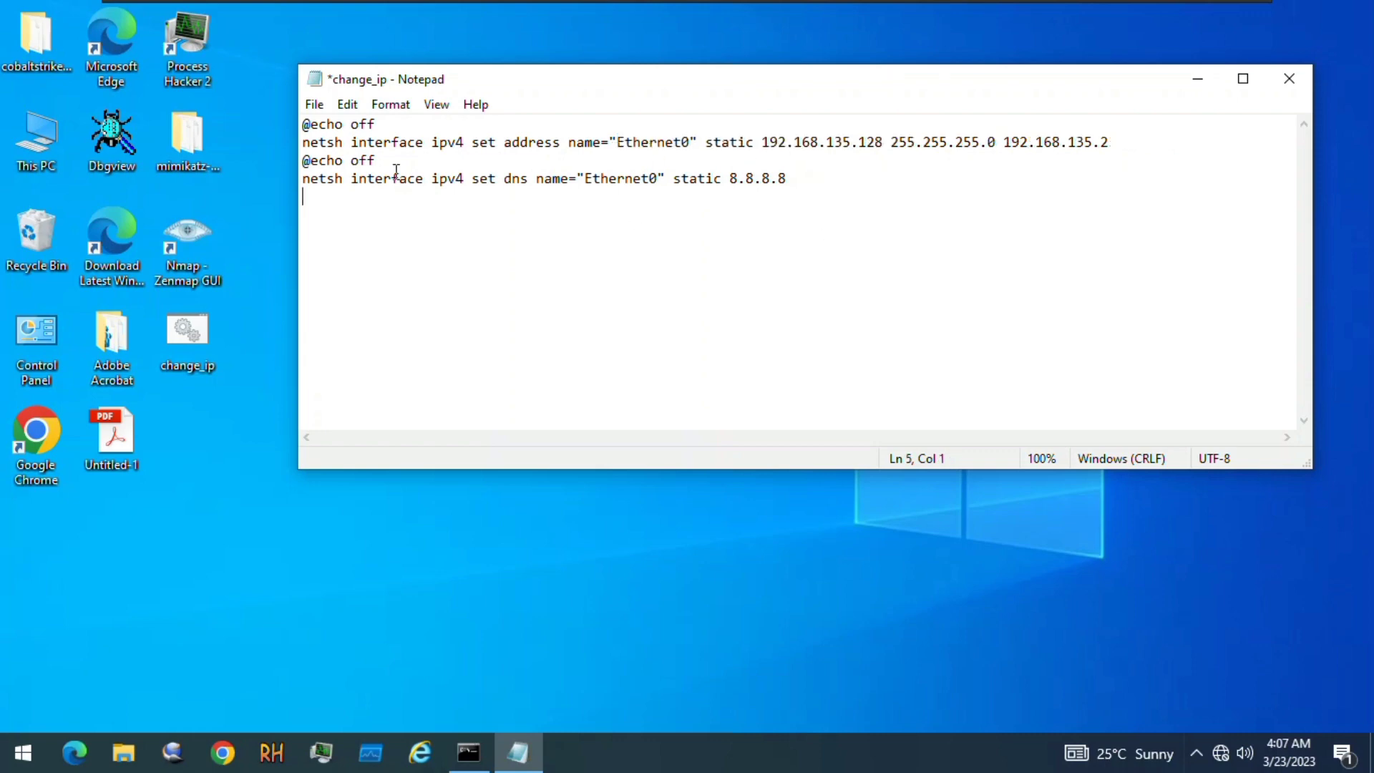
pyautogui.click(316, 105)
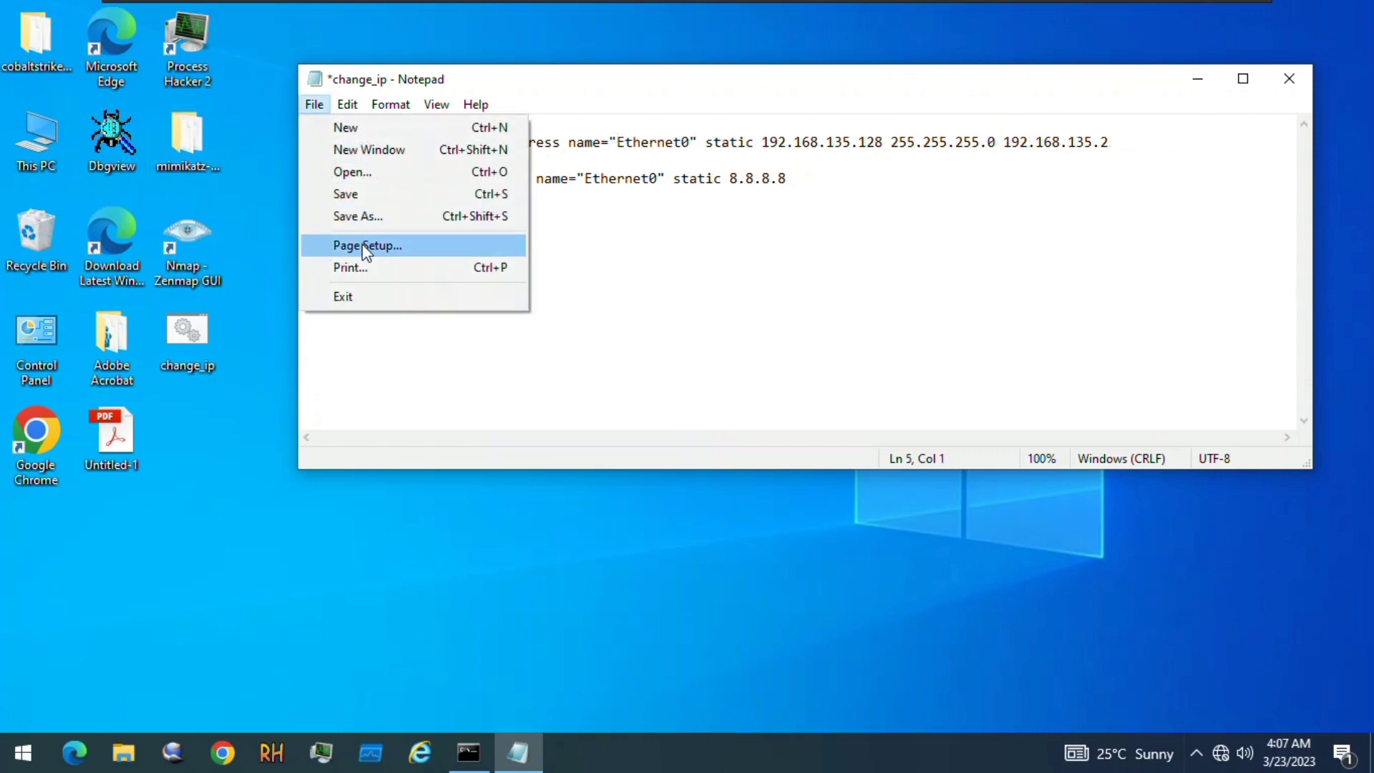
pyautogui.click(372, 199)
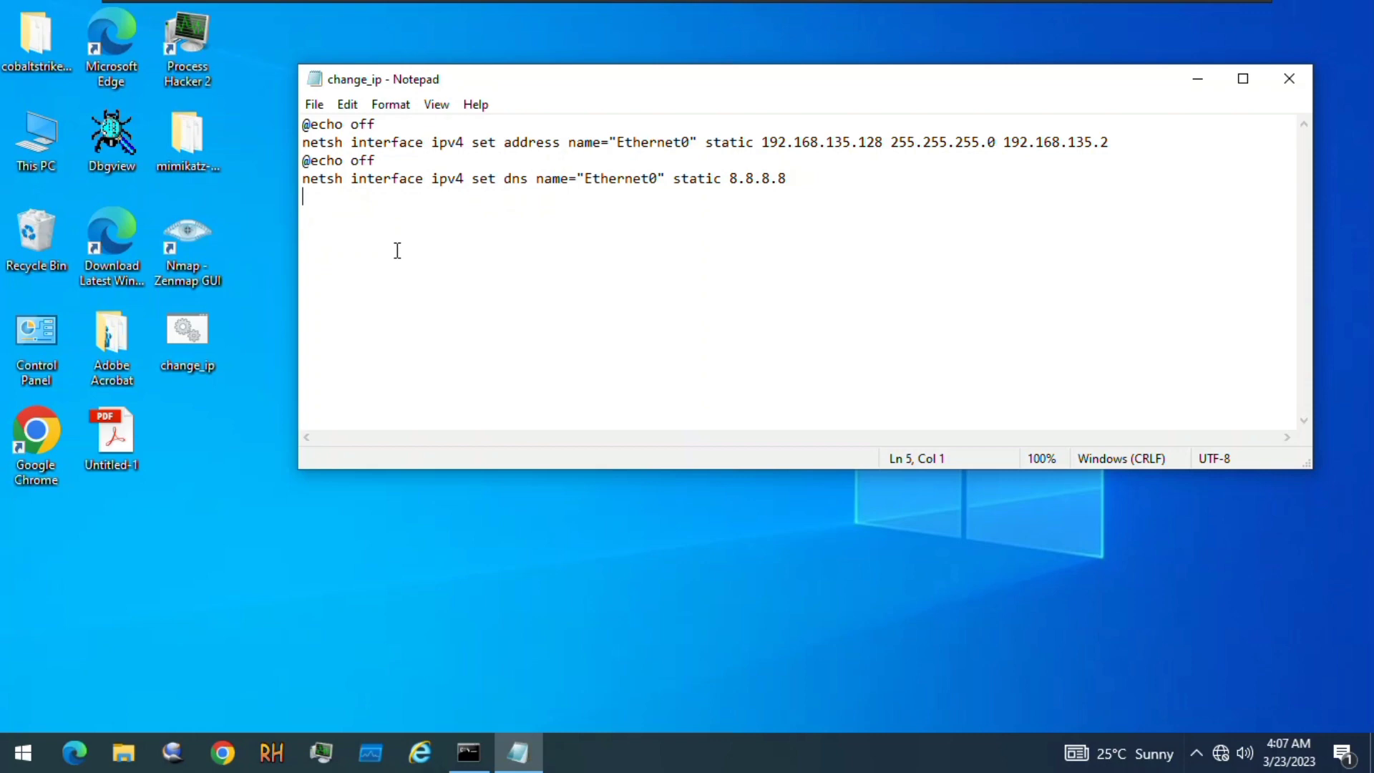
# Change 'ipv4' to 'ip' on both the DNS and address netsh lines.
pyautogui.click(464, 177)
pyautogui.press('BackSpace')
pyautogui.press('BackSpace')
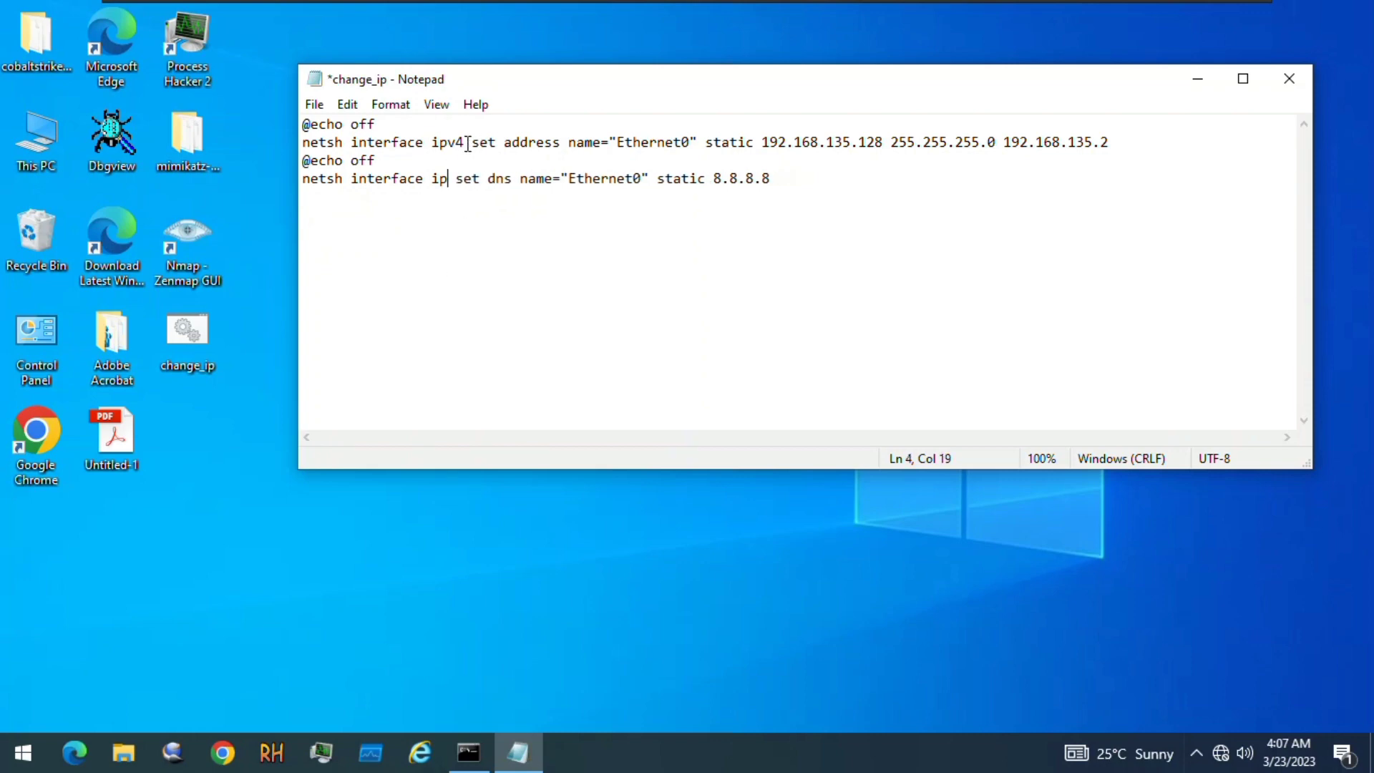
pyautogui.click(467, 144)
pyautogui.press('BackSpace')
pyautogui.press('BackSpace')
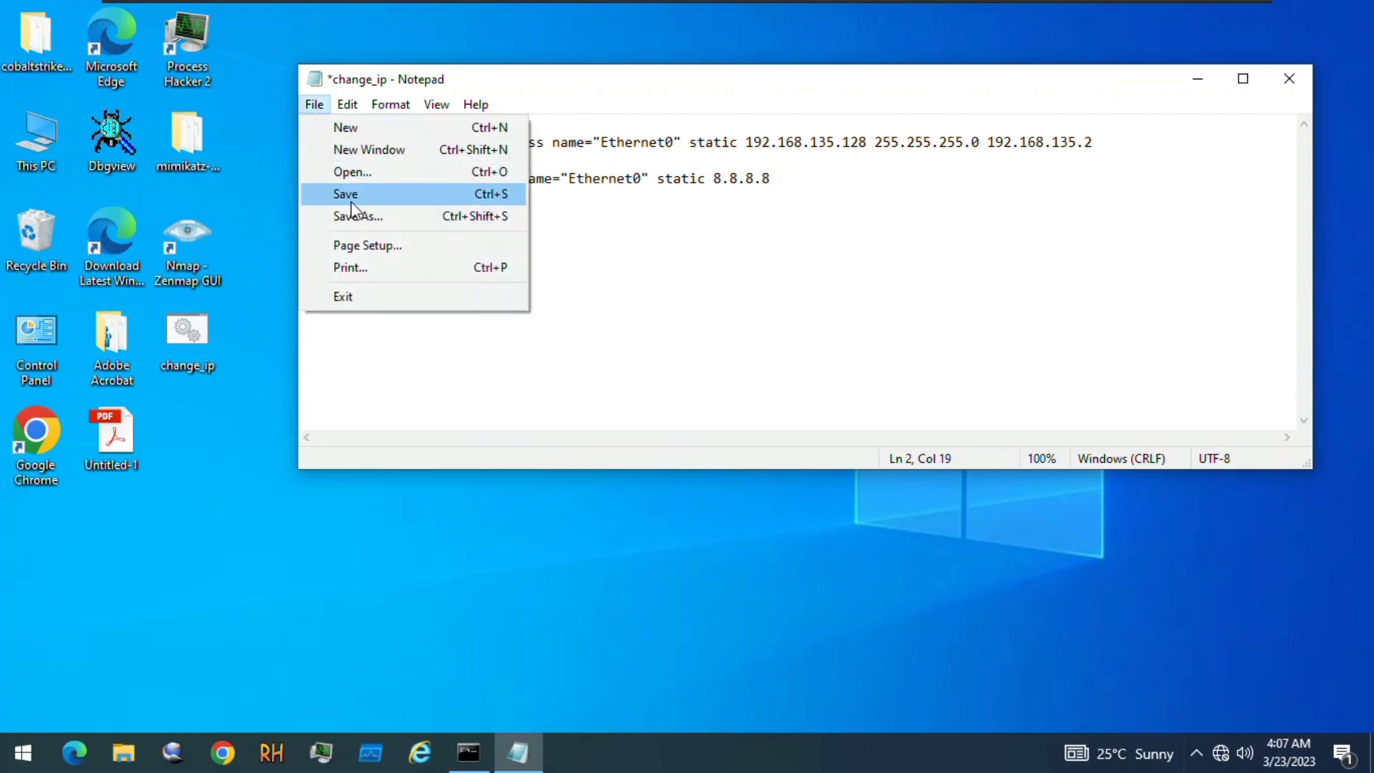
# Save change_ip again and close Notepad.
pyautogui.click(351, 204)
pyautogui.click(704, 247)
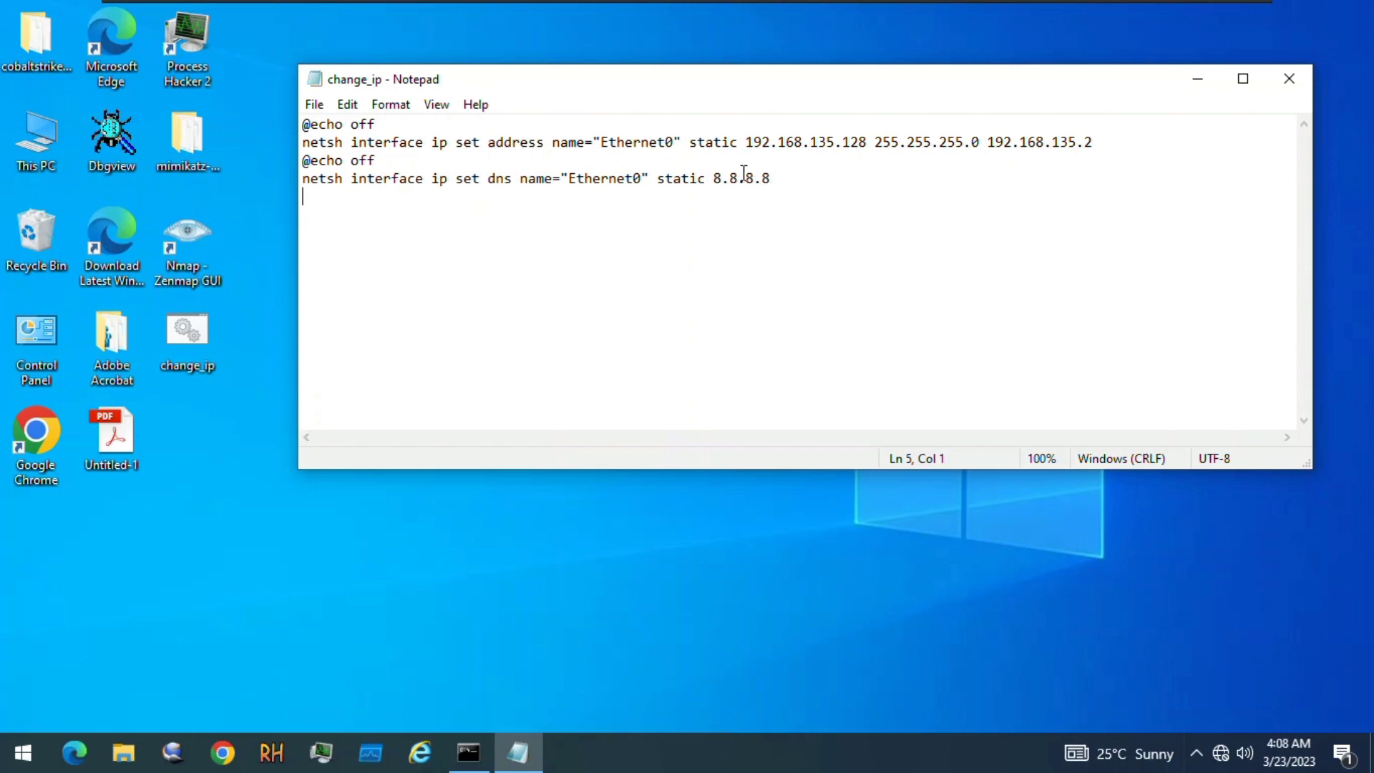
pyautogui.click(1289, 85)
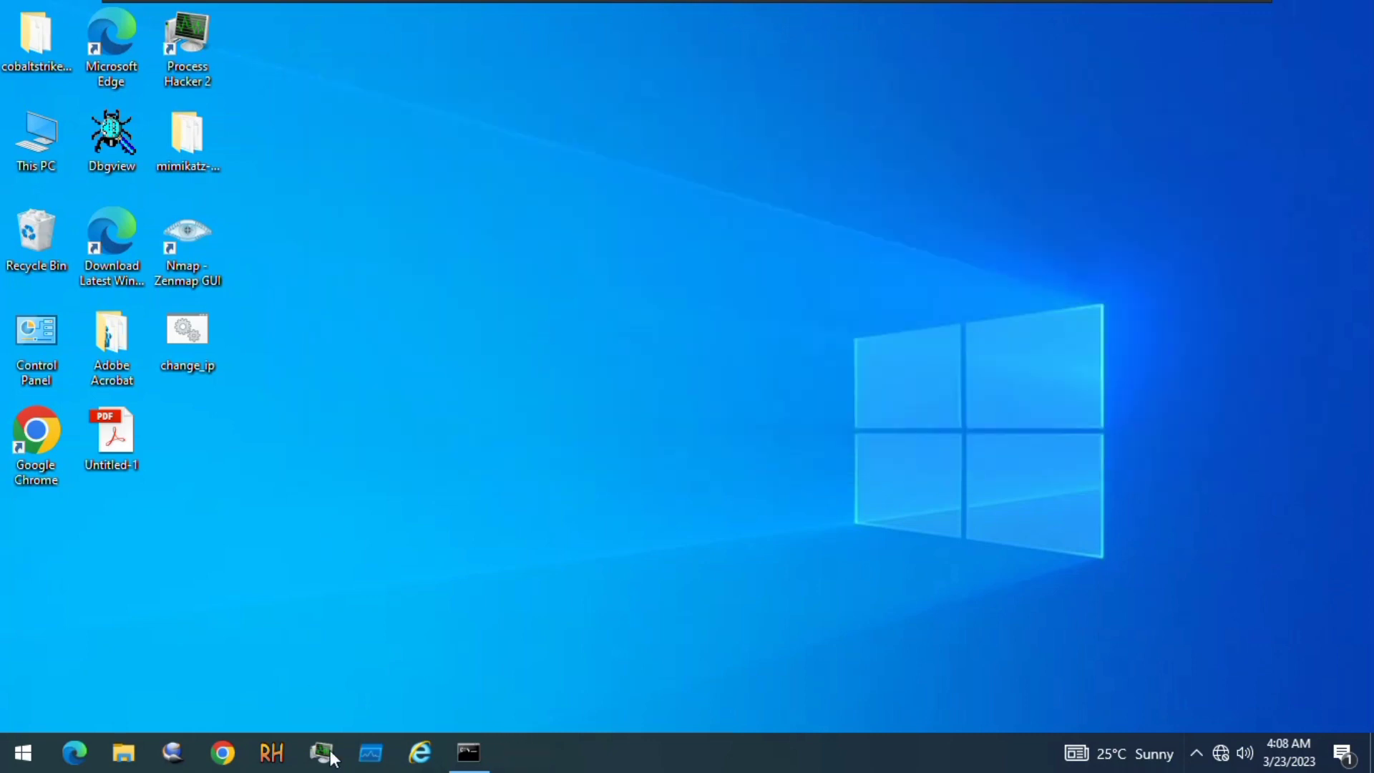
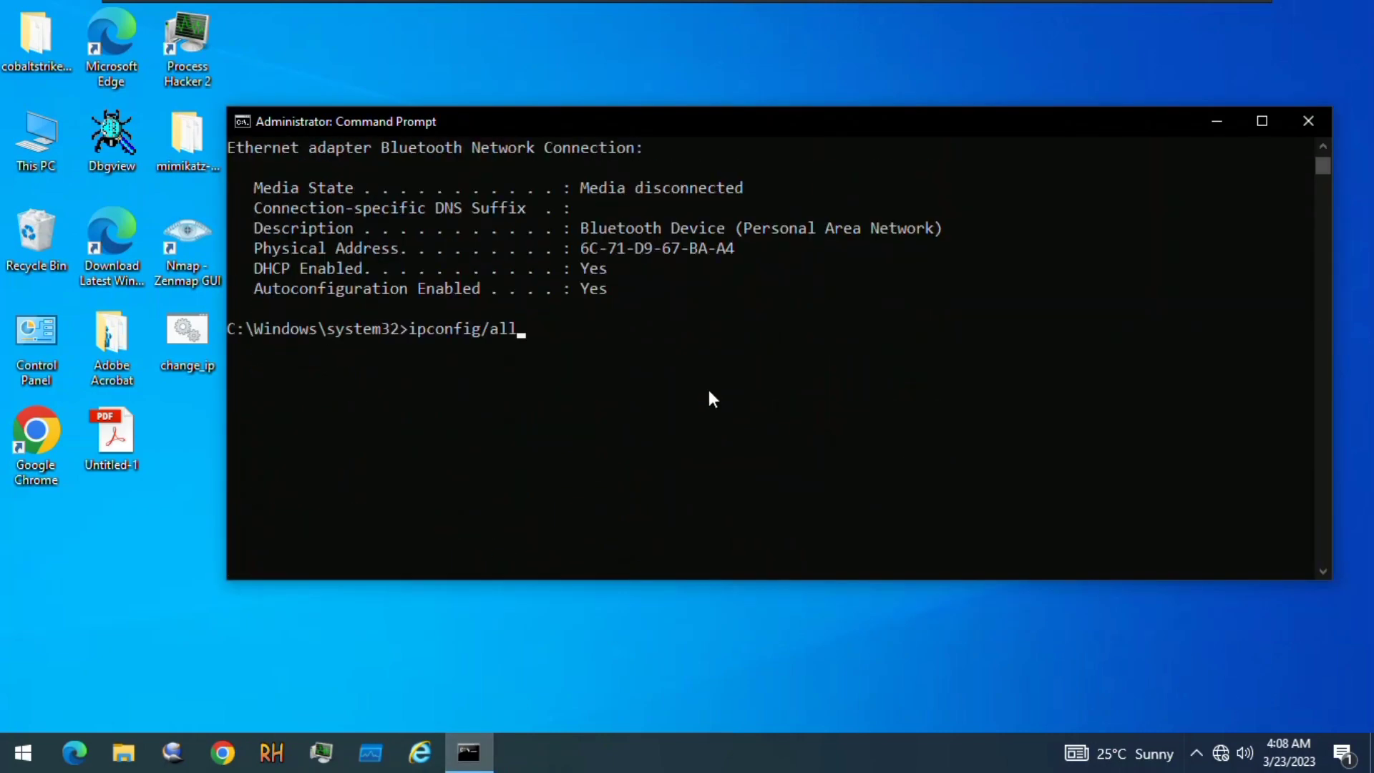
# Run ipconfig /all and bring Ethernet0's IPv4 192.168.135.129 and DHCP lease times into view.
pyautogui.press('Return')
pyautogui.scroll(3, 674, 388)
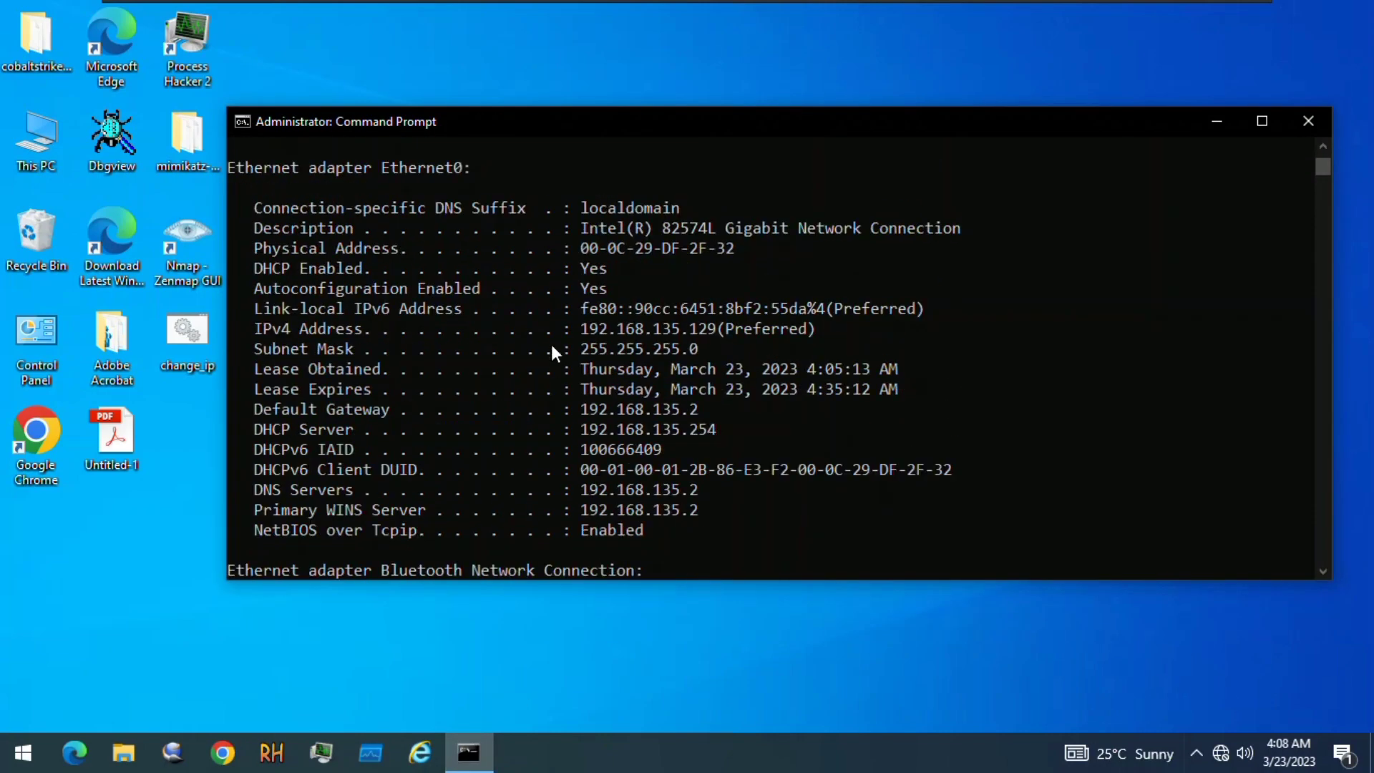
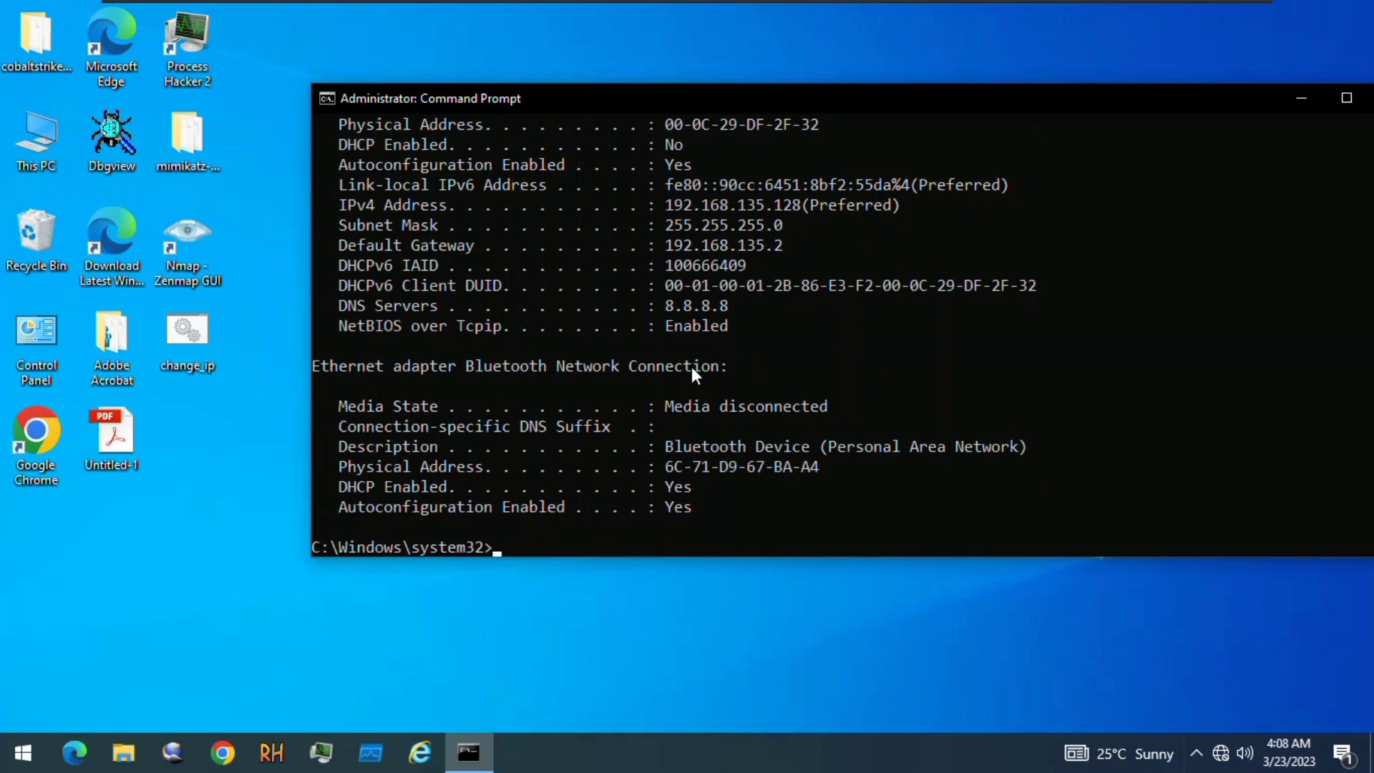
pyautogui.scroll(3, 693, 369)
pyautogui.scroll(2, 693, 369)
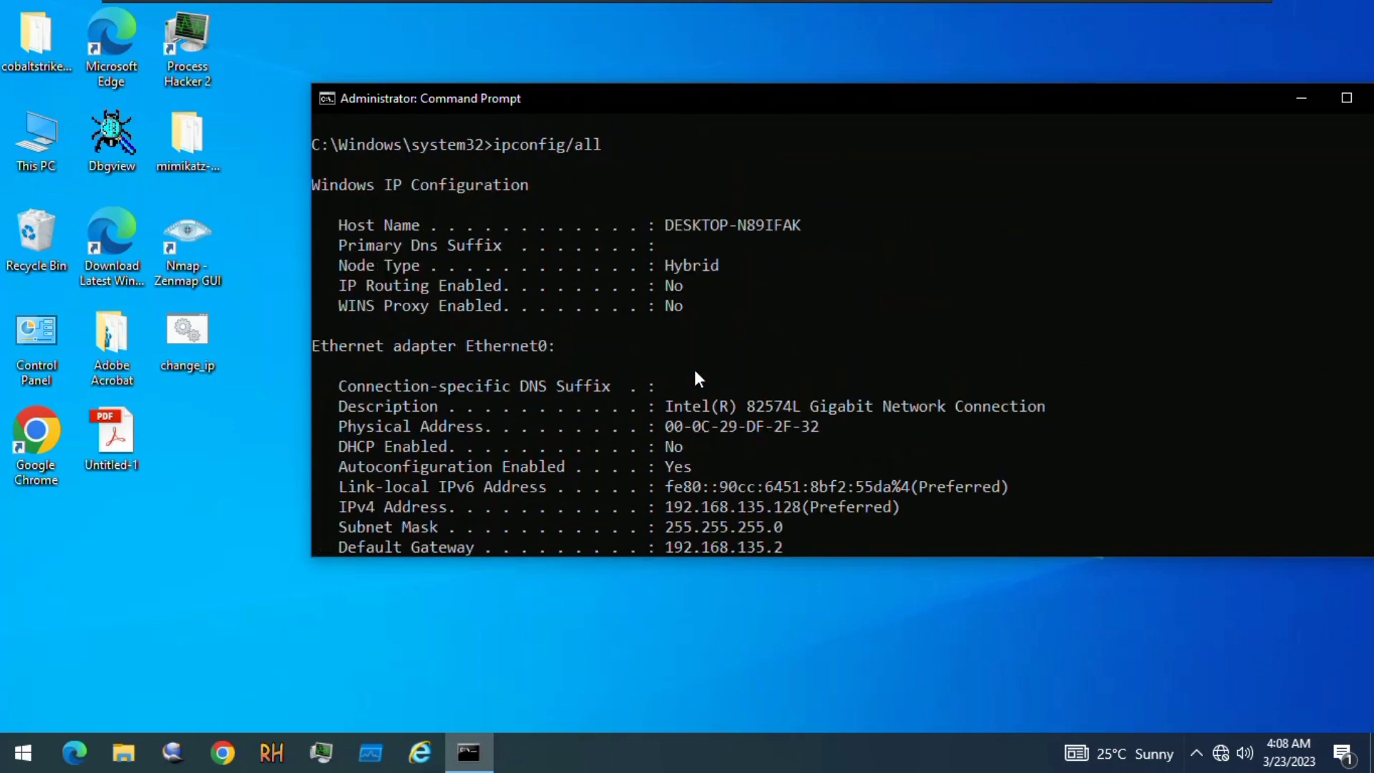
pyautogui.scroll(-5, 695, 370)
pyautogui.scroll(1, 694, 369)
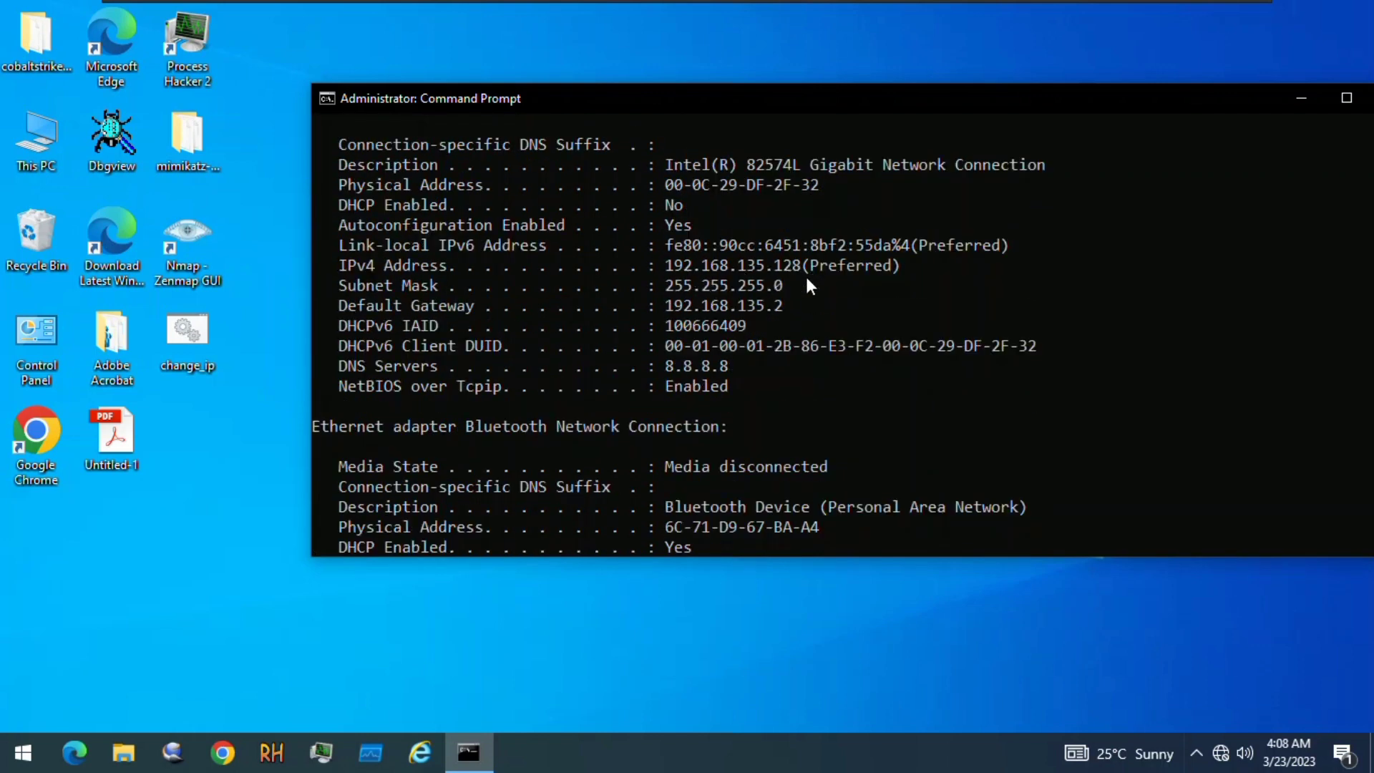
pyautogui.scroll(-3, 792, 287)
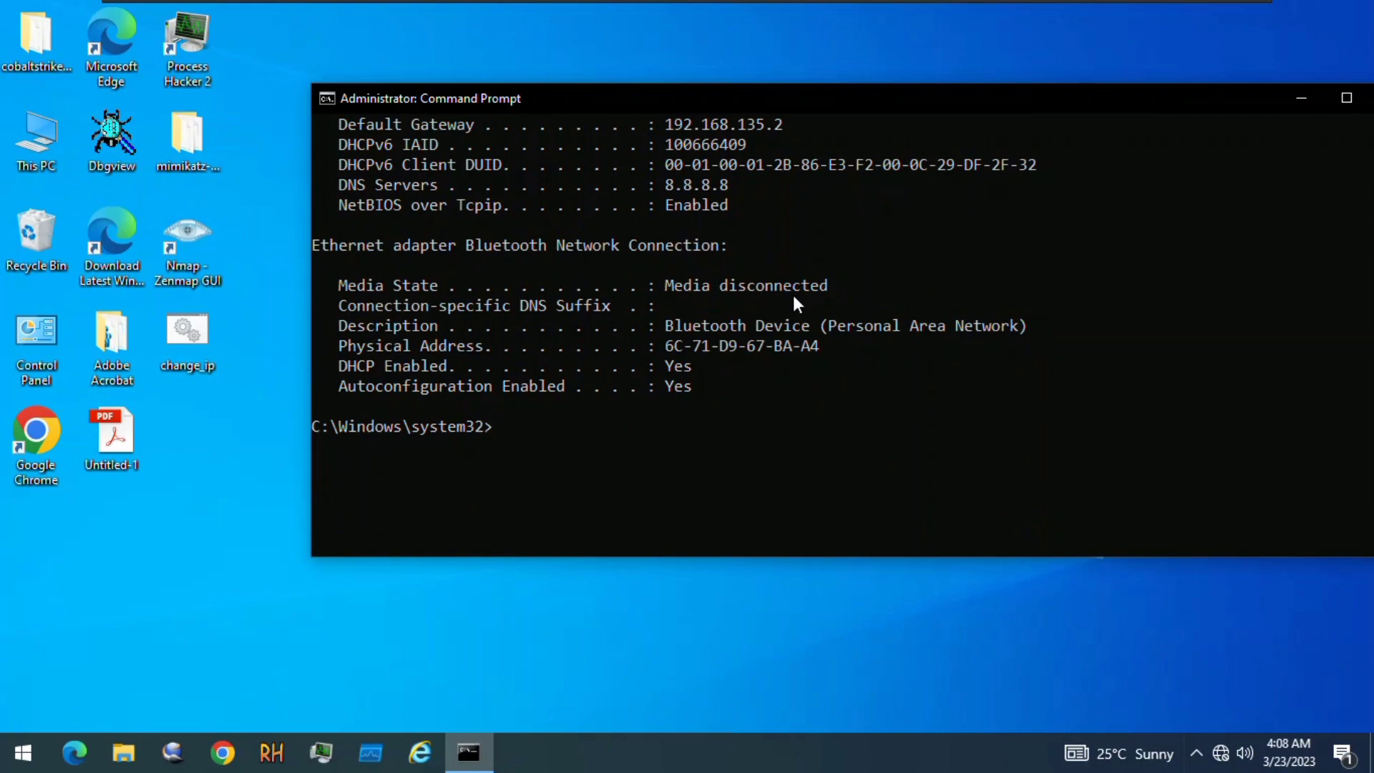
pyautogui.scroll(6, 794, 301)
pyautogui.scroll(1, 800, 320)
pyautogui.scroll(-13, 799, 319)
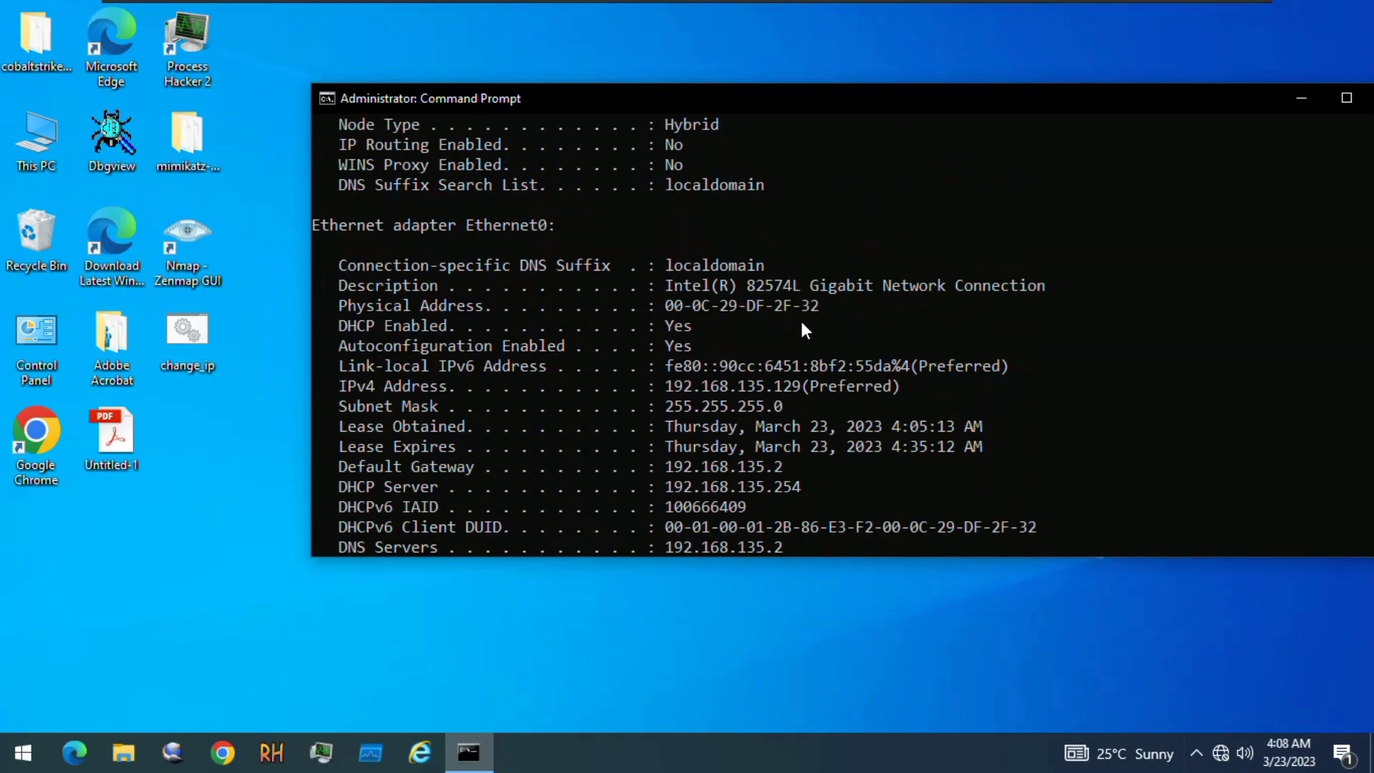
pyautogui.scroll(6, 800, 318)
pyautogui.scroll(2, 801, 319)
pyautogui.scroll(-12, 802, 322)
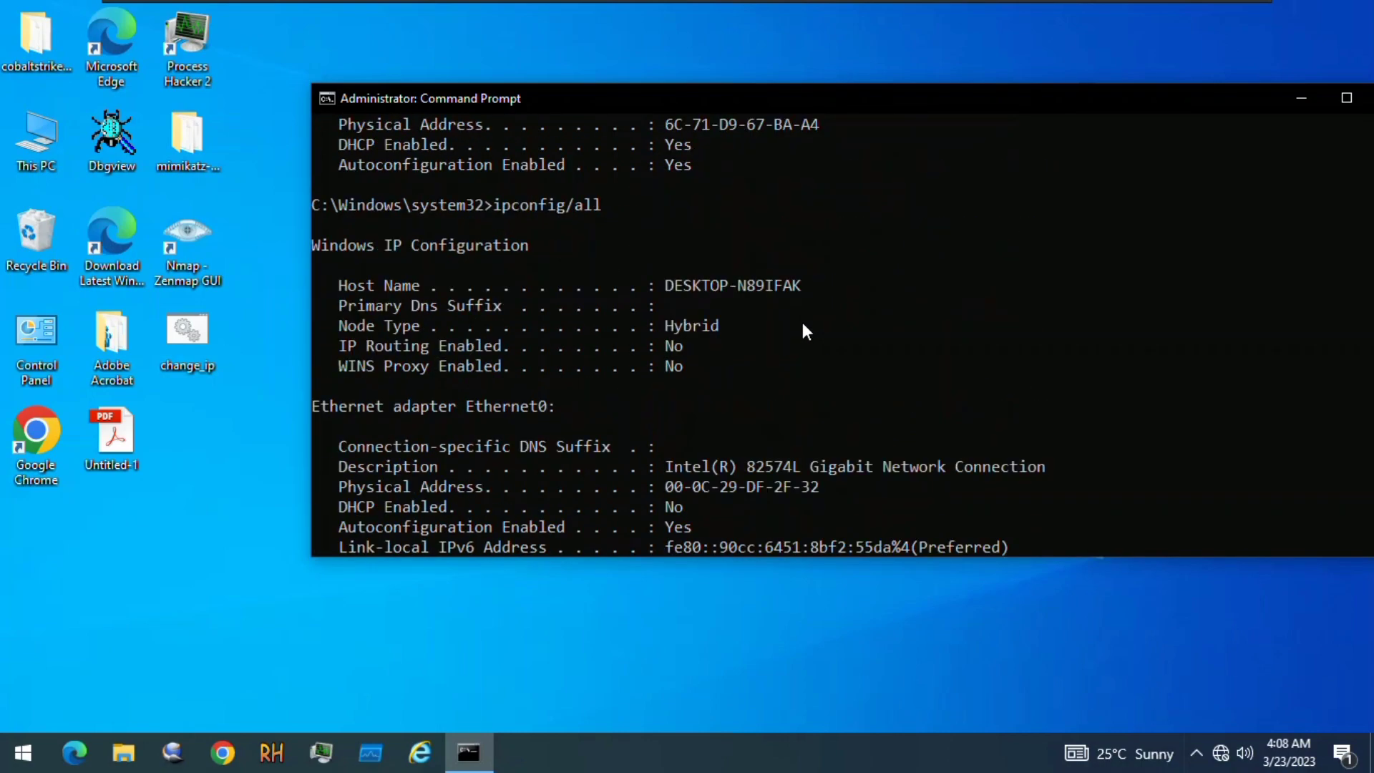
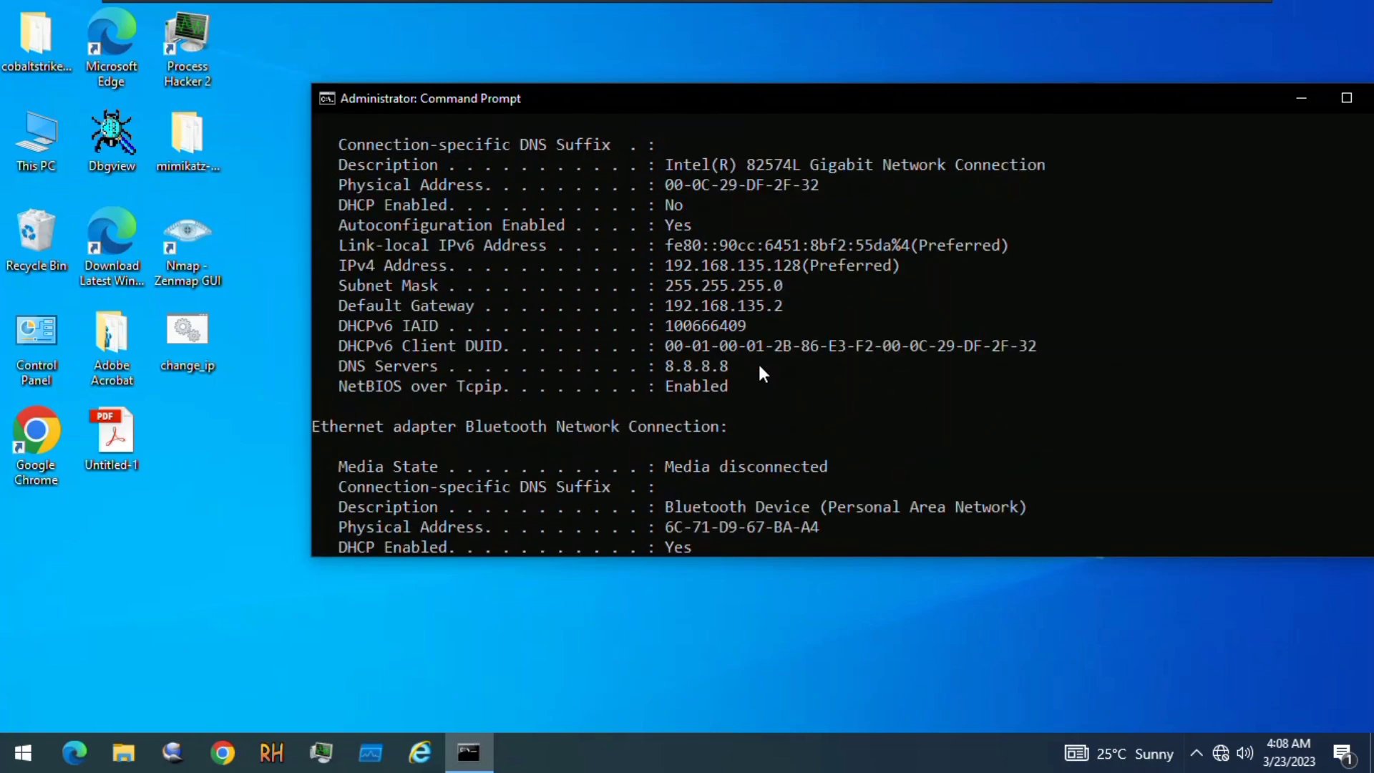
# Scroll up to the Ethernet0 section, which shows static IPv4 192.168.135.128 and DNS server 8.8.8.8.
pyautogui.scroll(2, 759, 364)
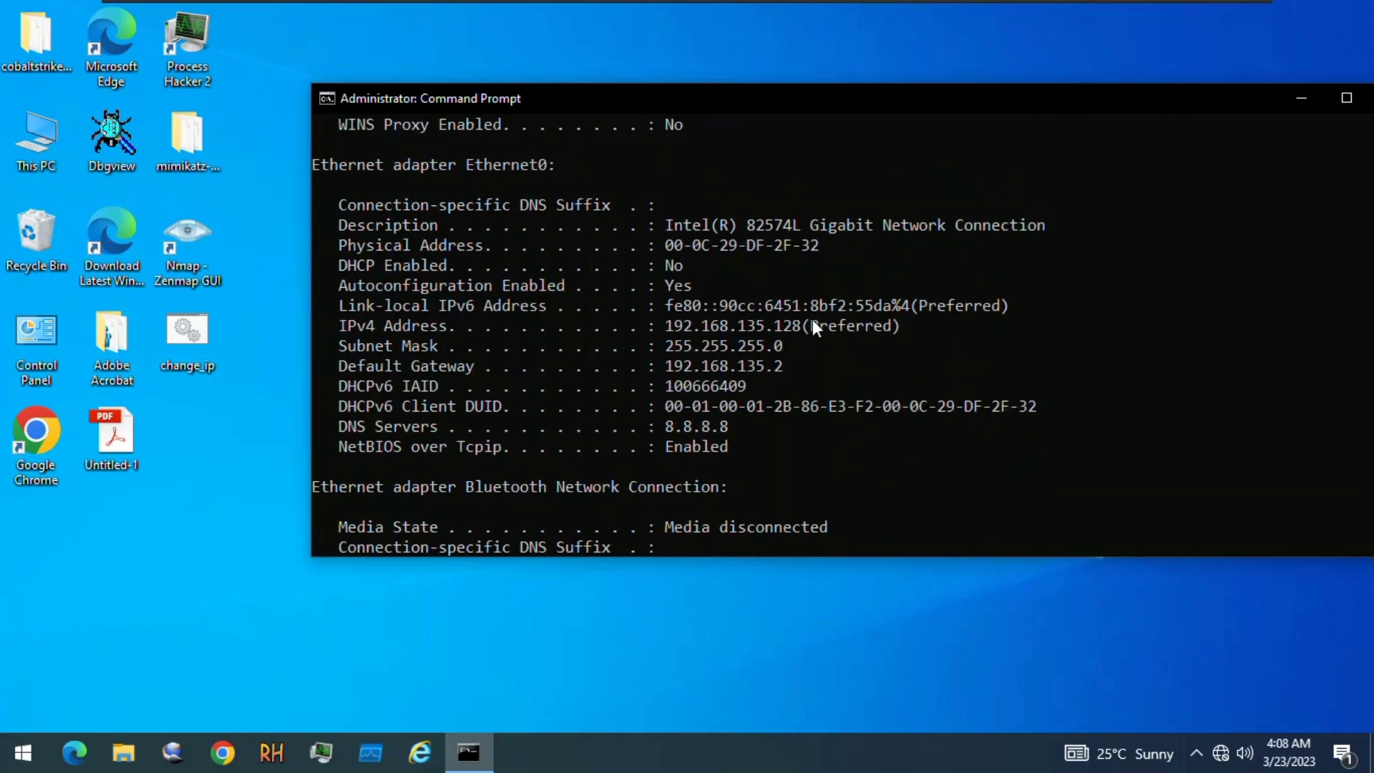
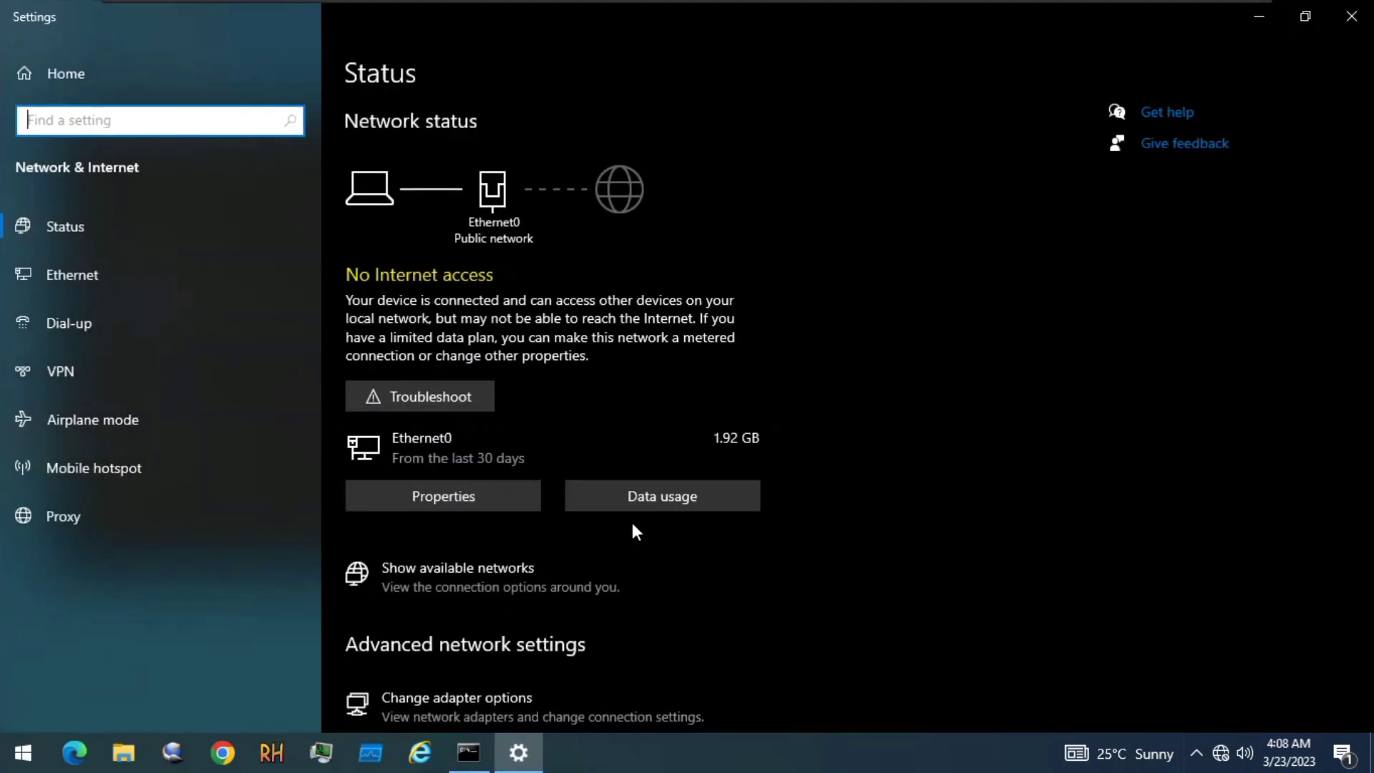
# Open Change adapter options under Advanced network settings to list the network adapters.
pyautogui.scroll(-5, 633, 527)
pyautogui.click(504, 445)
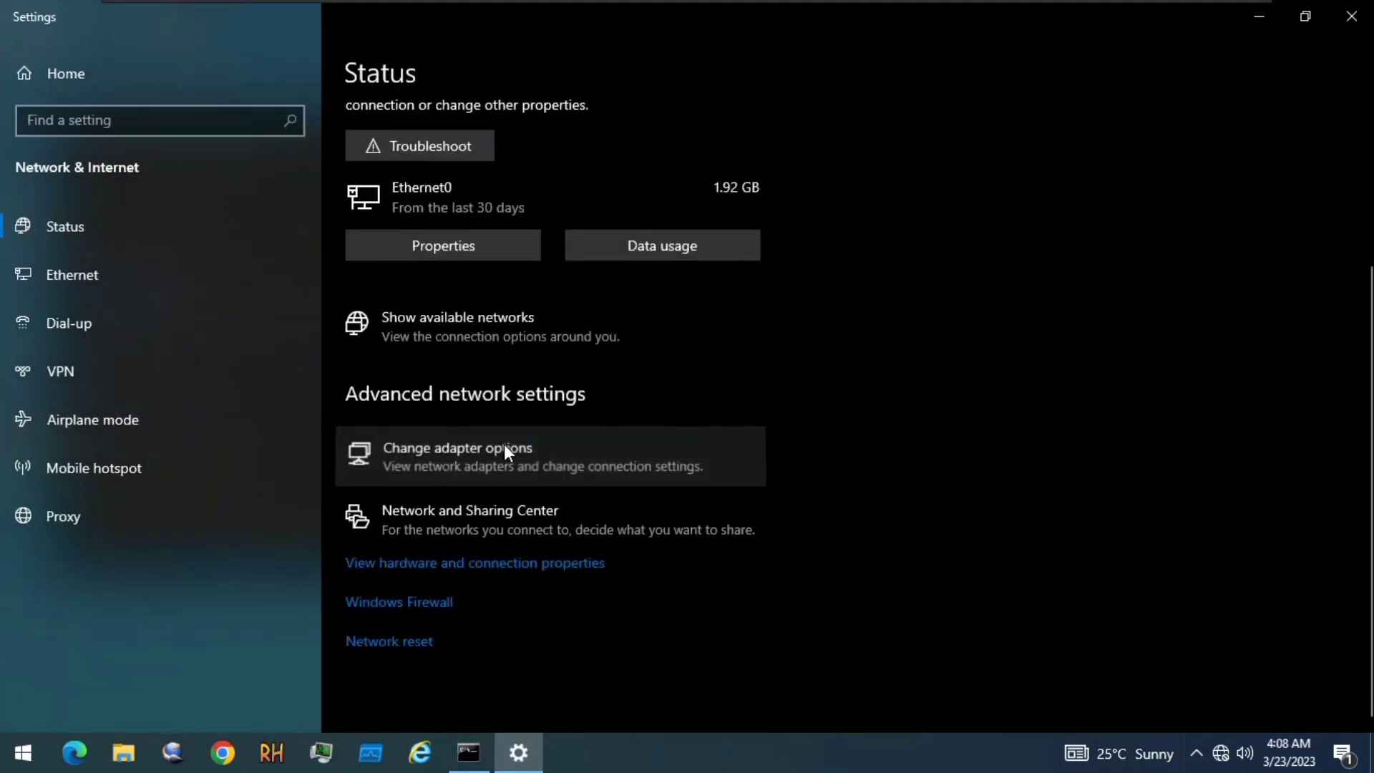